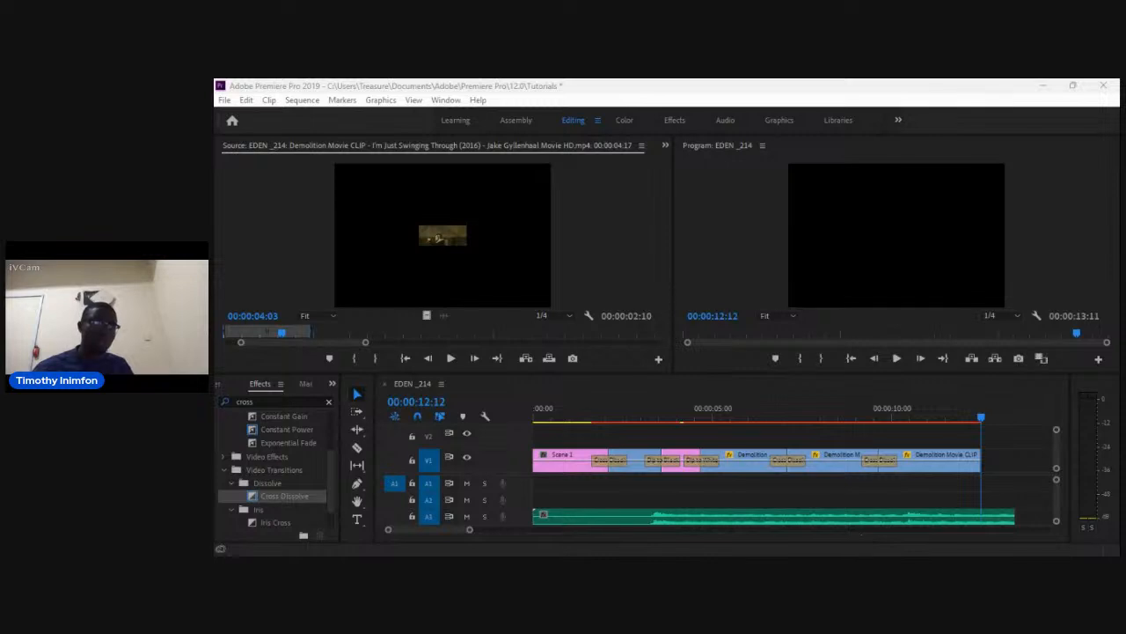
Play back the sequence from the beginning to review the edit.
key(alt+Tab)
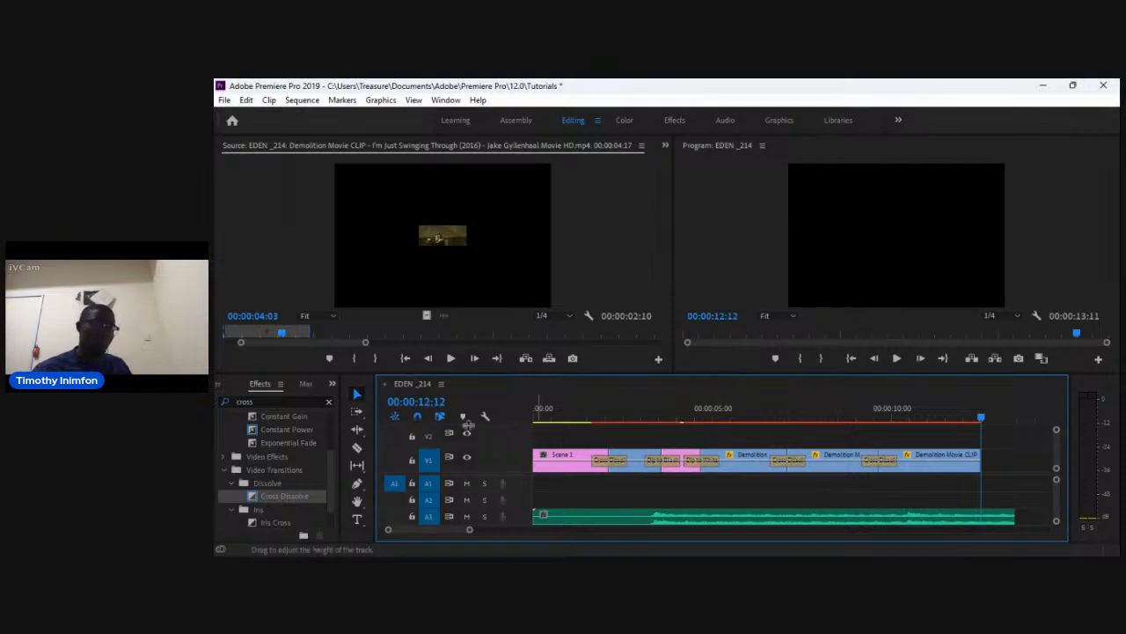
drag(981, 418, 764, 443)
key(Home)
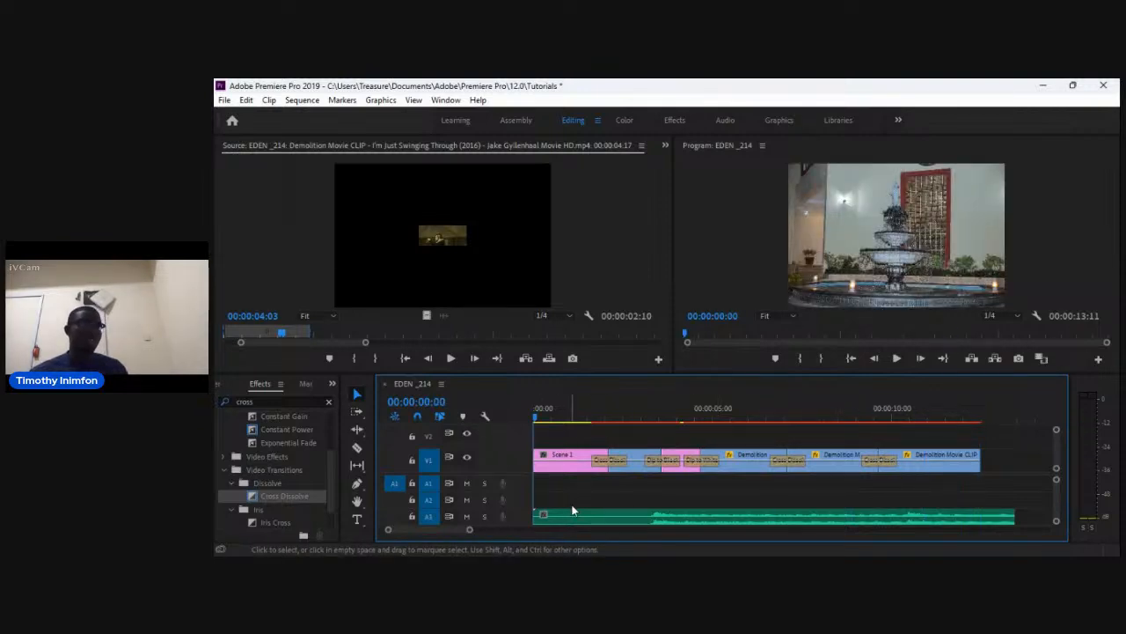
key(space)
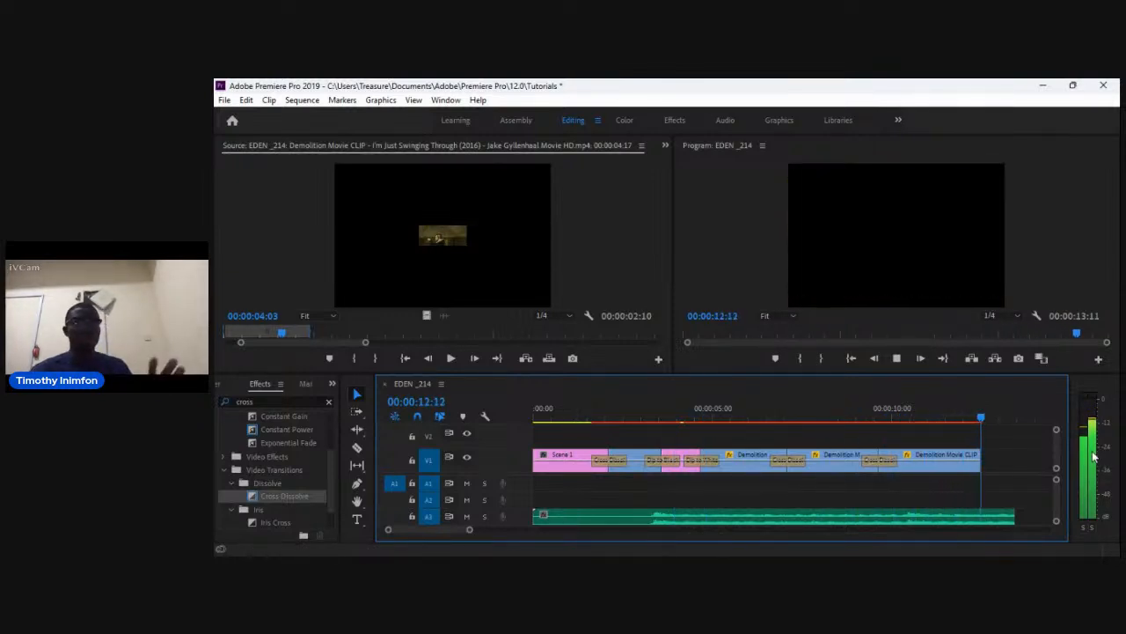
key(space)
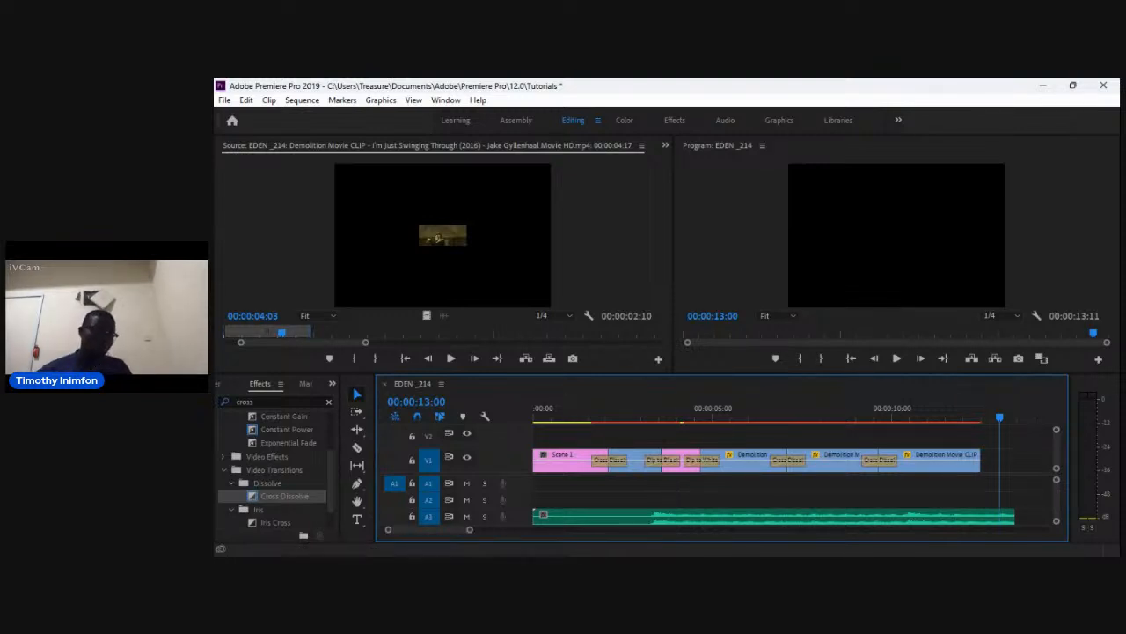
key(alt+Tab)
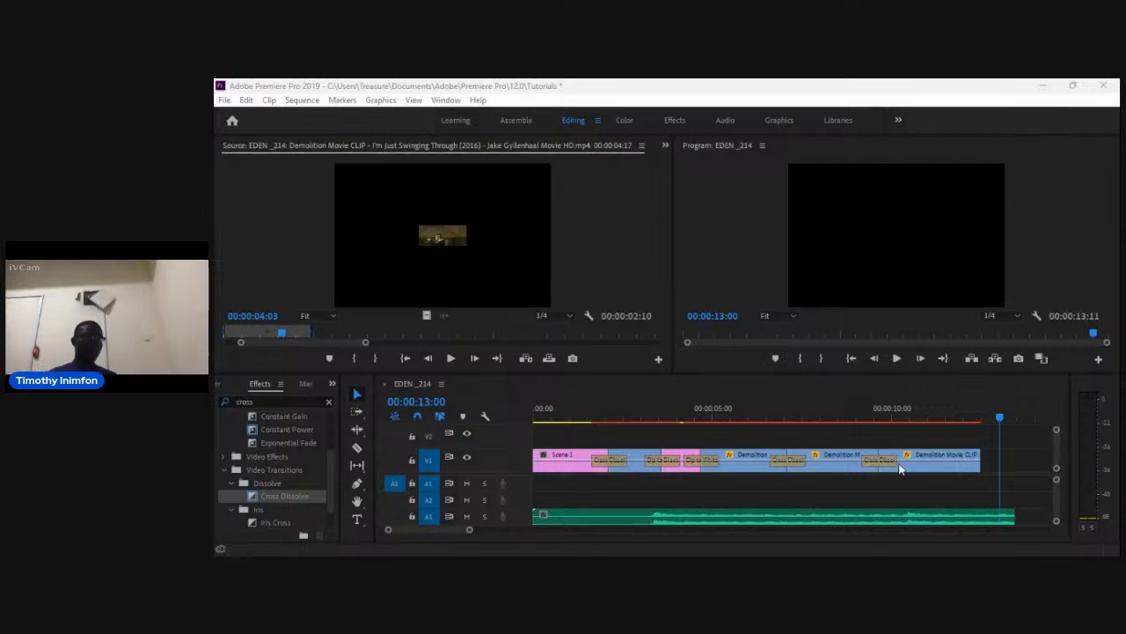
click(671, 539)
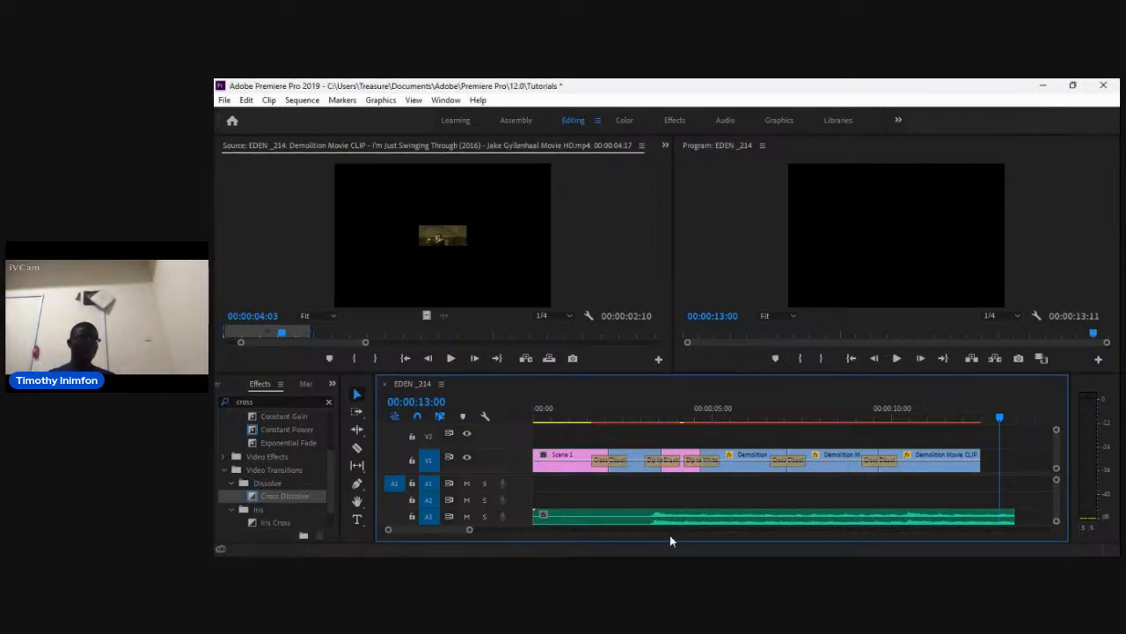
click(671, 563)
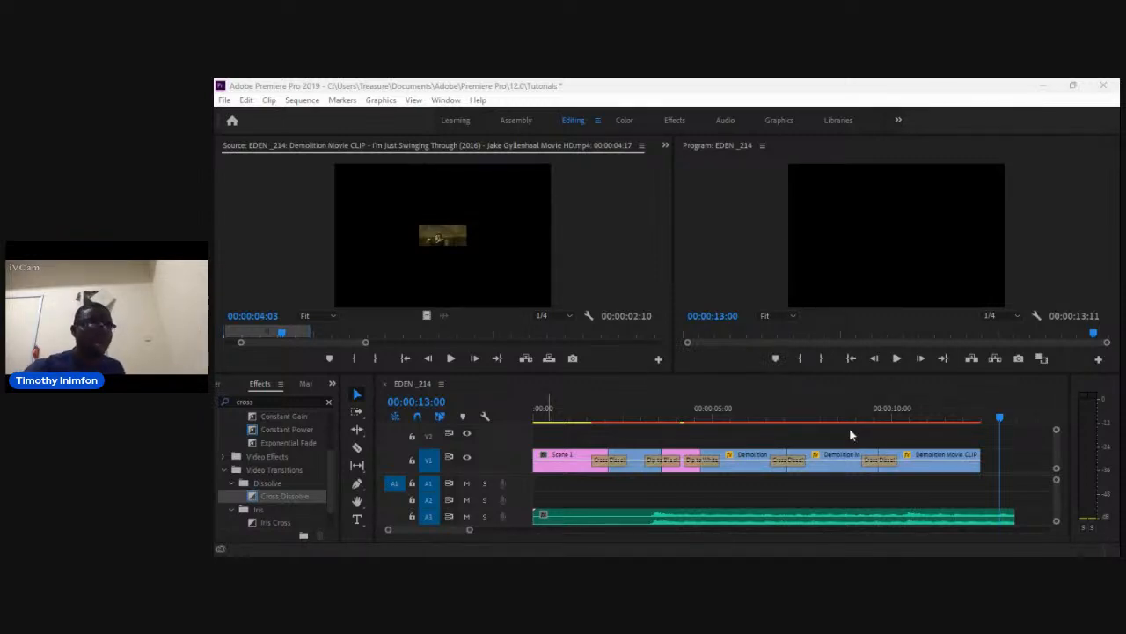
key(alt+Tab)
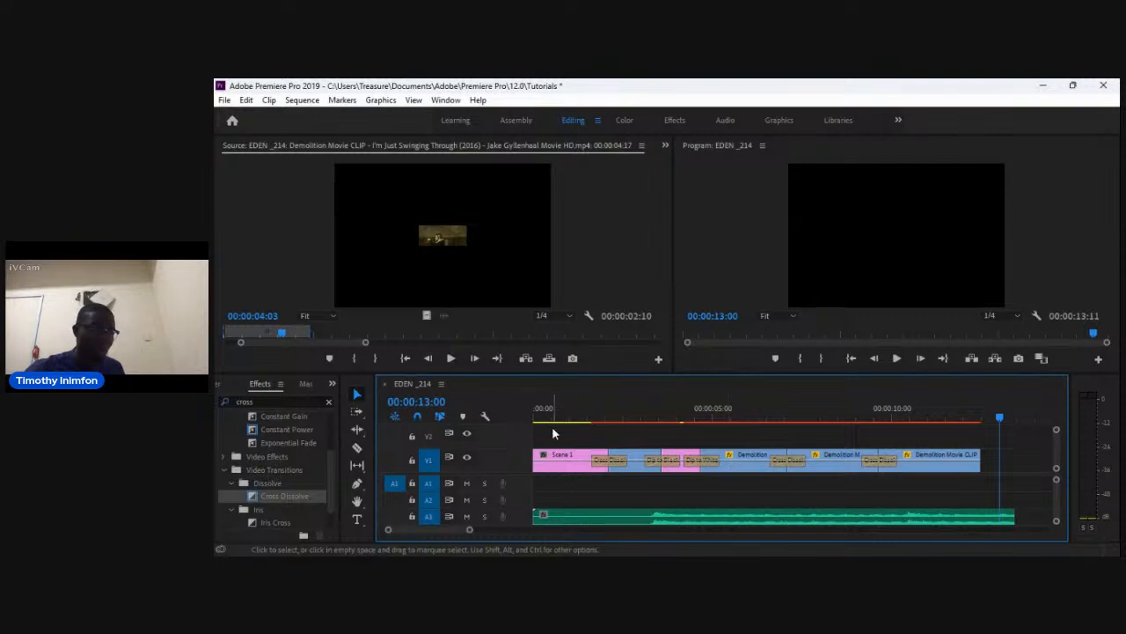
Preview the opening section of the sequence and return the playhead to the first clip.
drag(1001, 419, 452, 434)
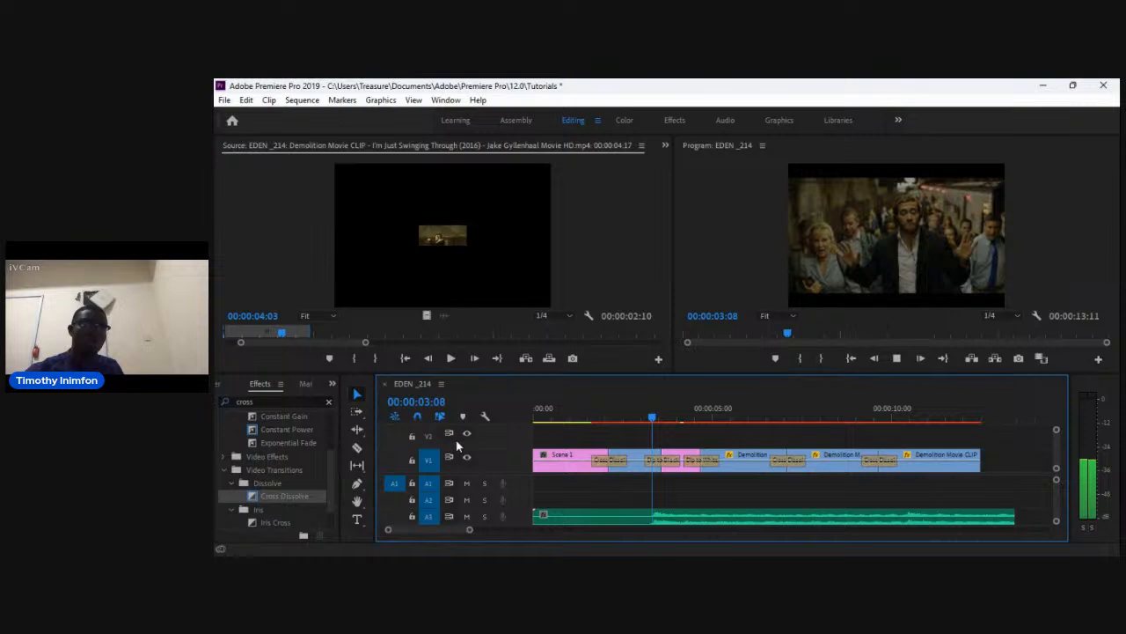
key(space)
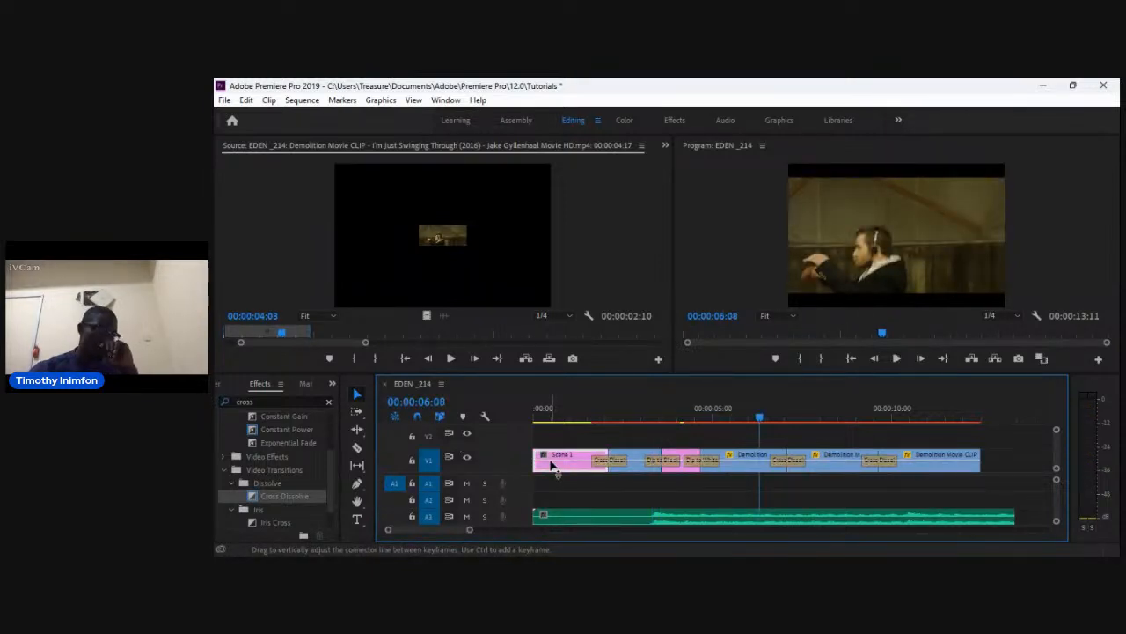
drag(760, 416, 562, 444)
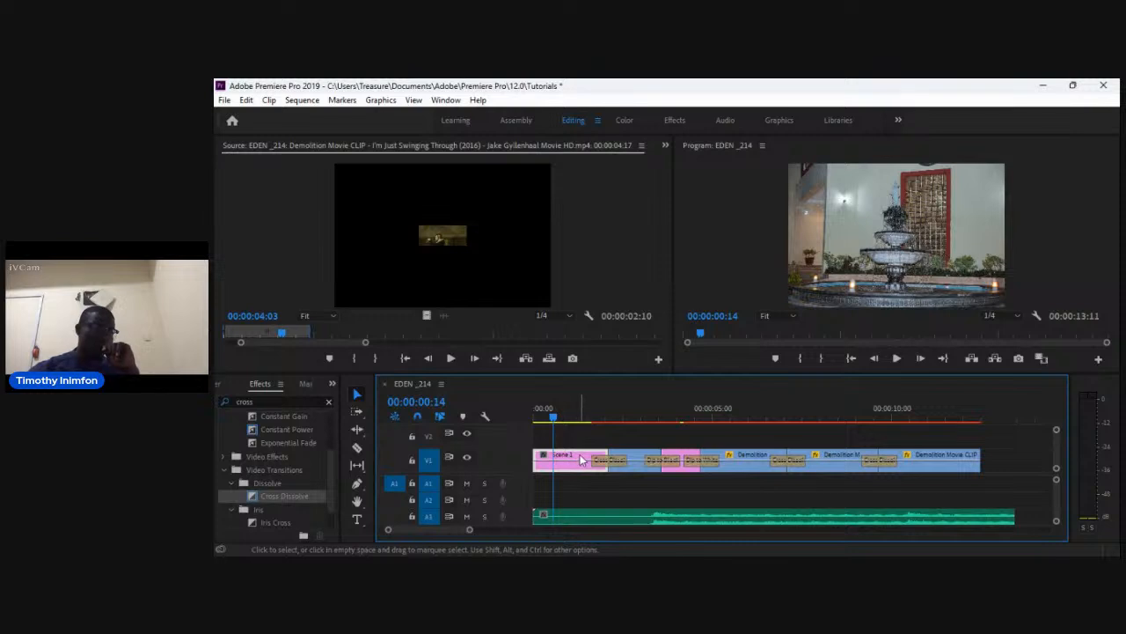
Open the Scene 1 clip's Effect Controls and move its playhead to the clip's start.
double_click(581, 458)
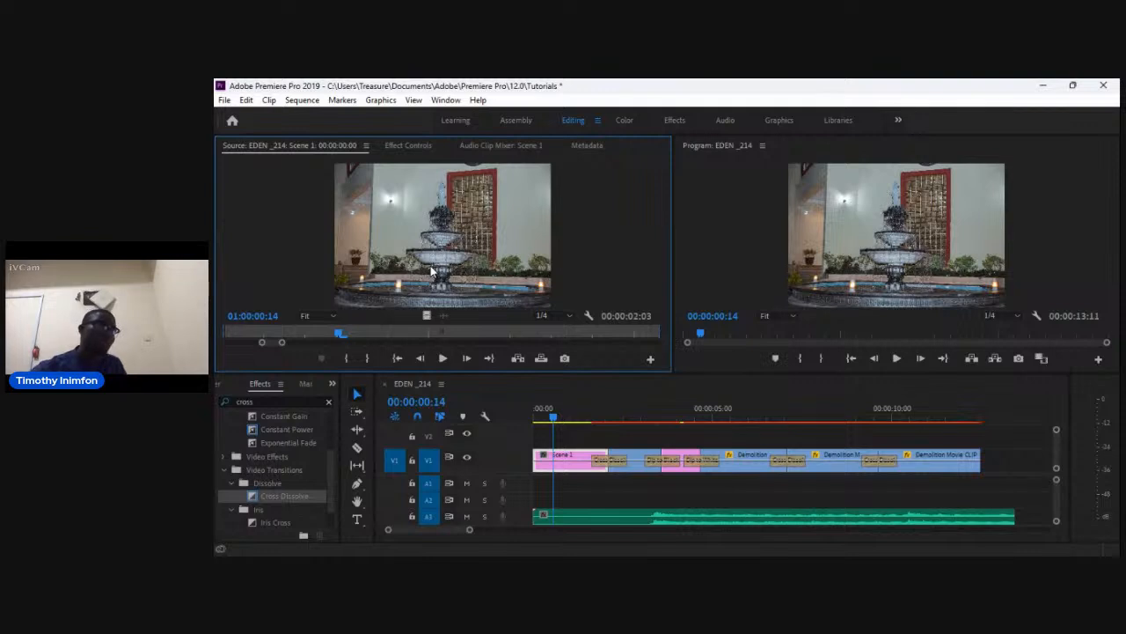
click(400, 146)
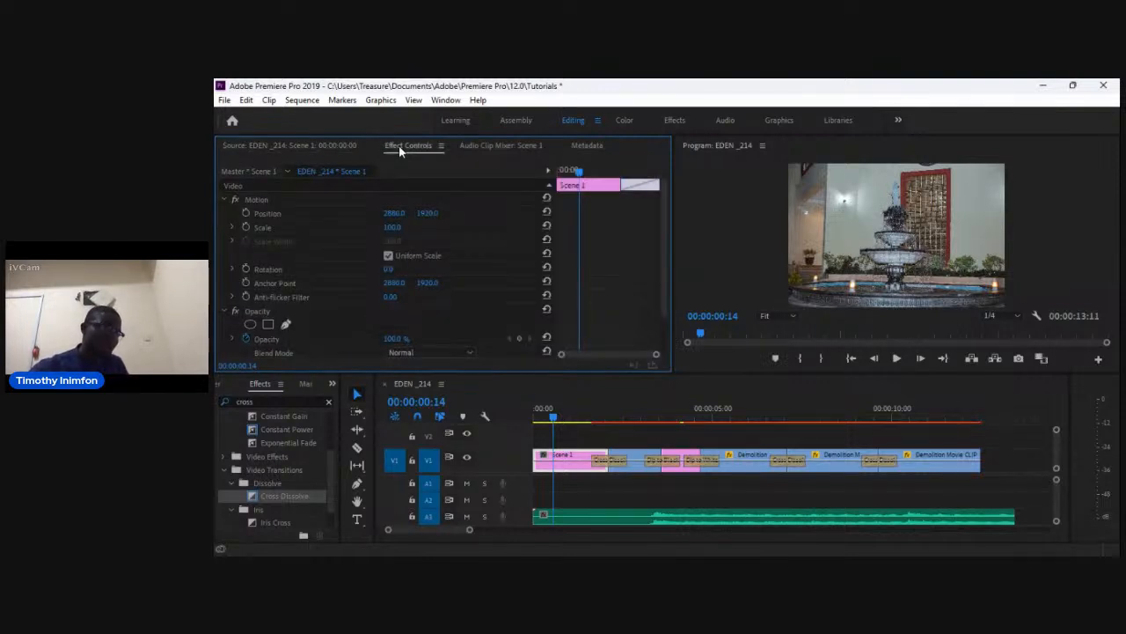
click(564, 177)
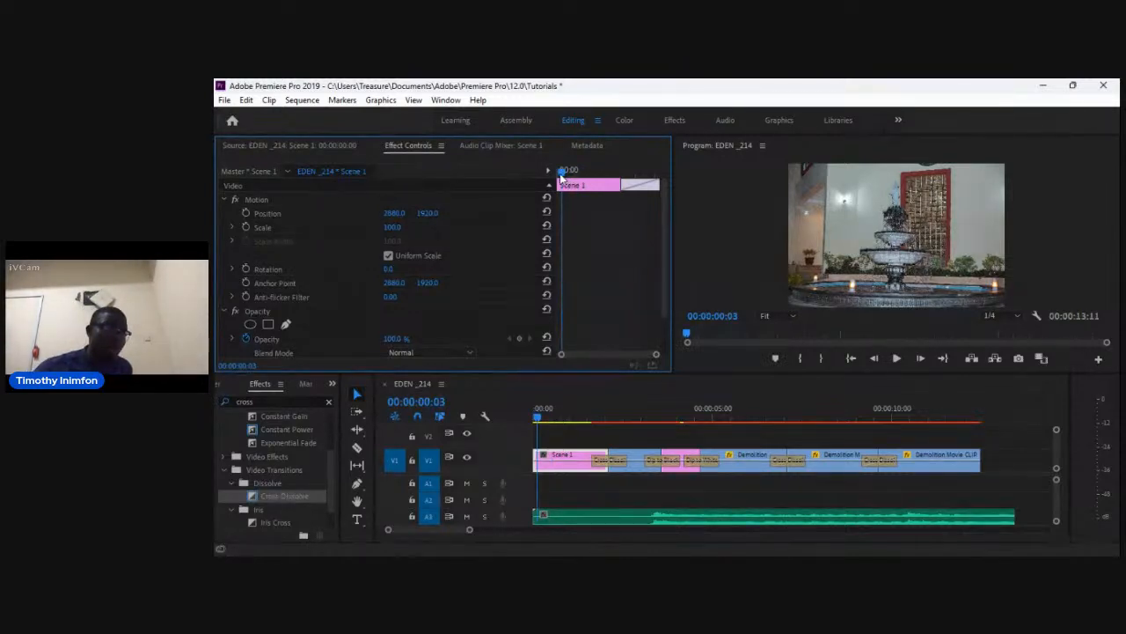
click(556, 179)
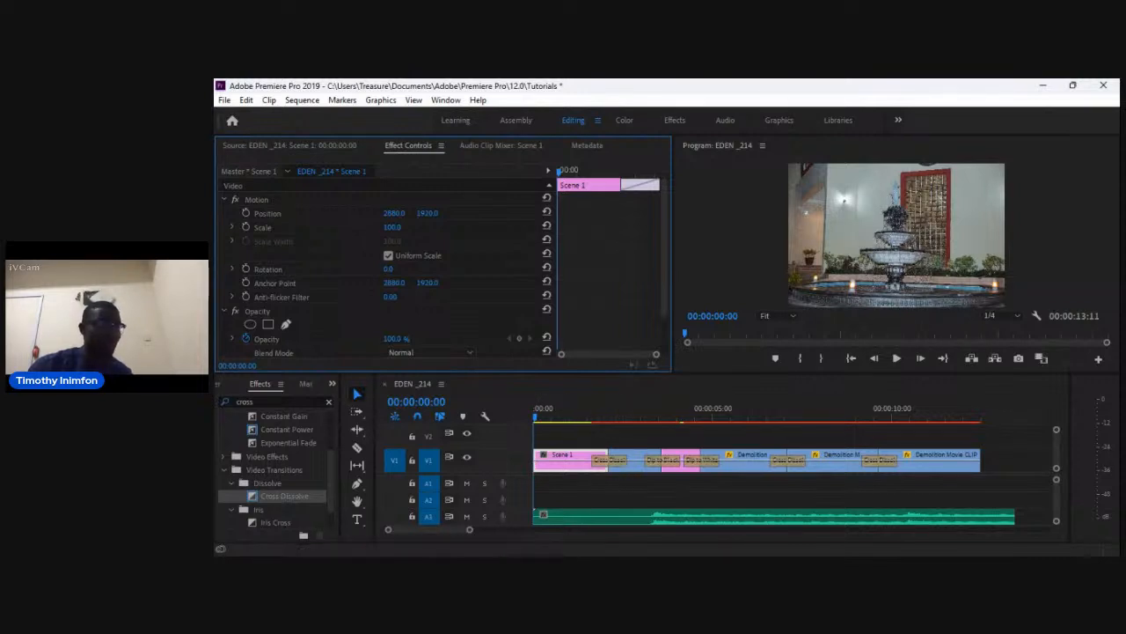
key(alt+Tab)
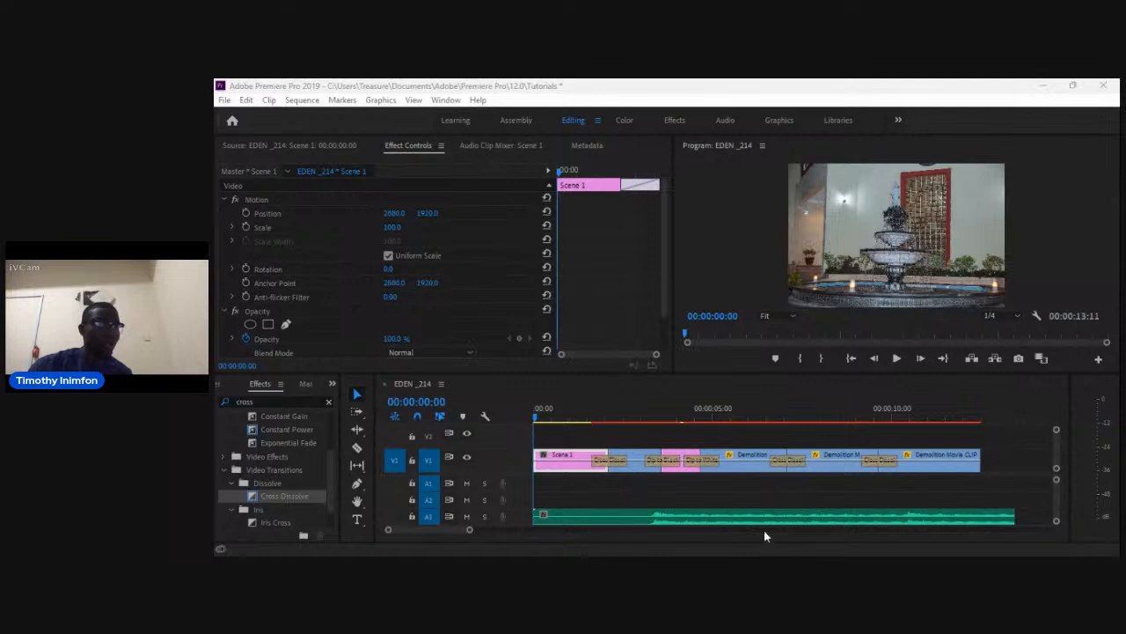
key(alt+Tab)
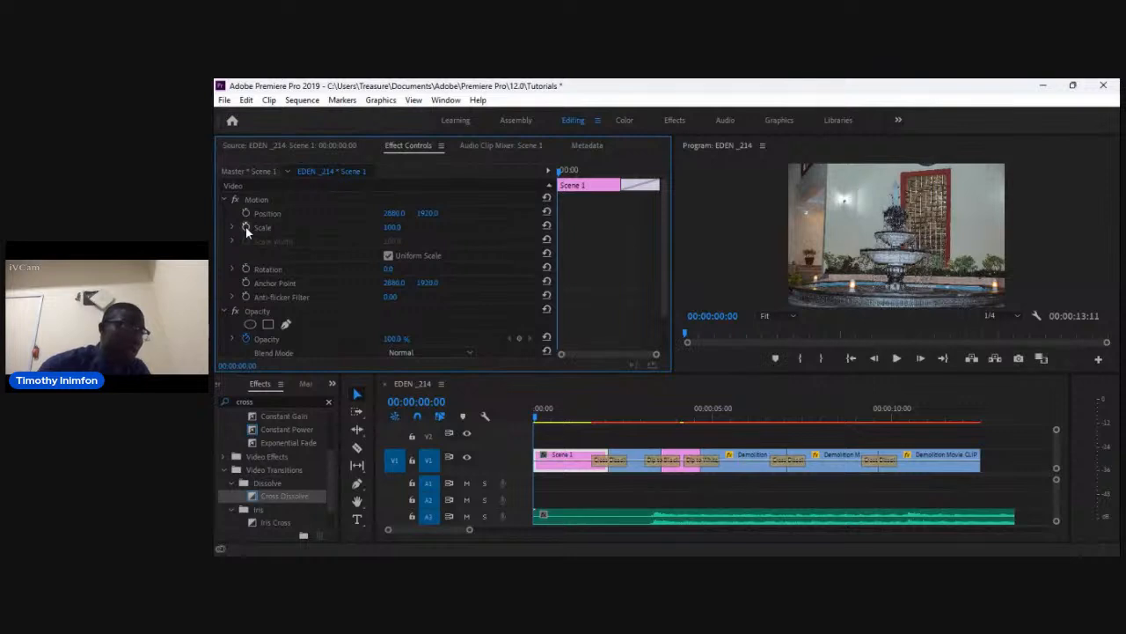
Animate Scene 1's Scale with a keyframe at the clip start and a 120 keyframe at 00:00:02:02.
click(246, 227)
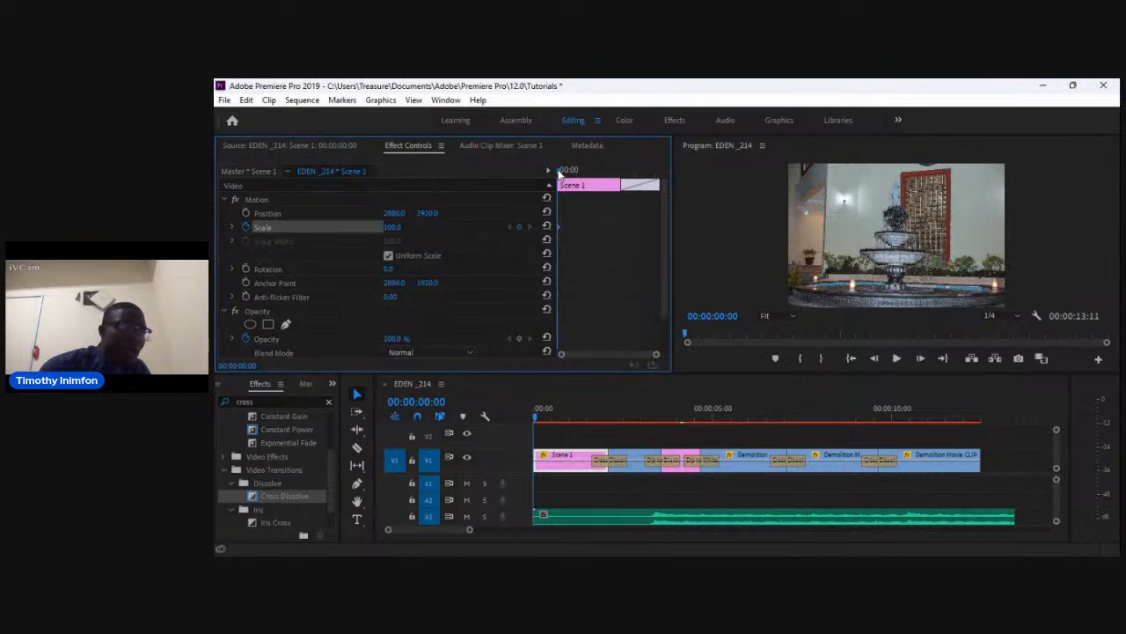
drag(558, 174, 640, 197)
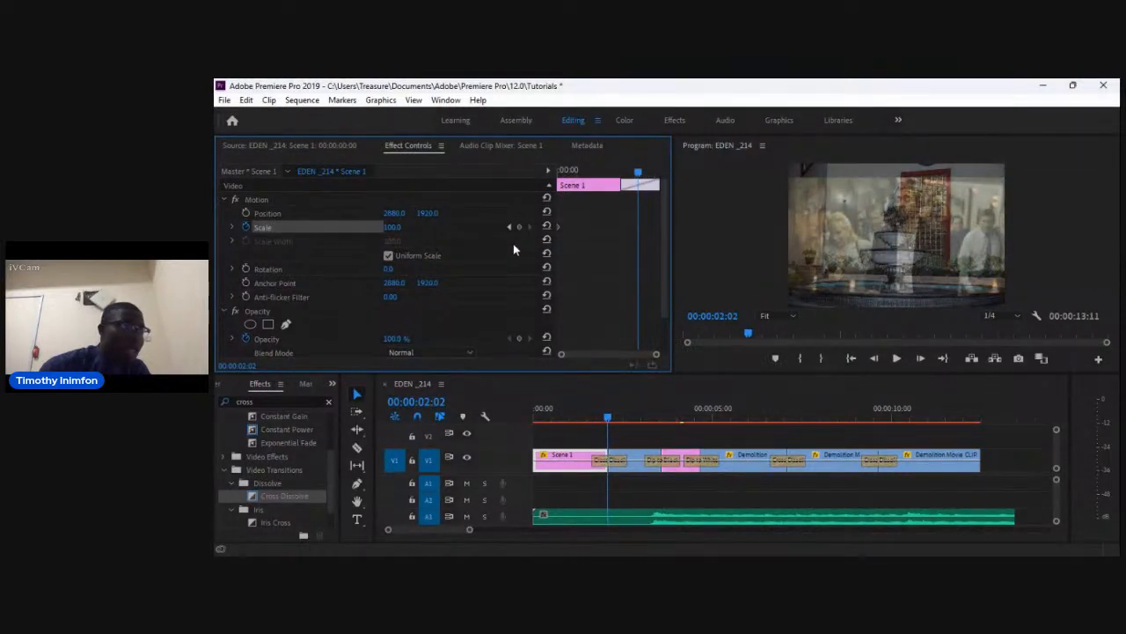
click(396, 227)
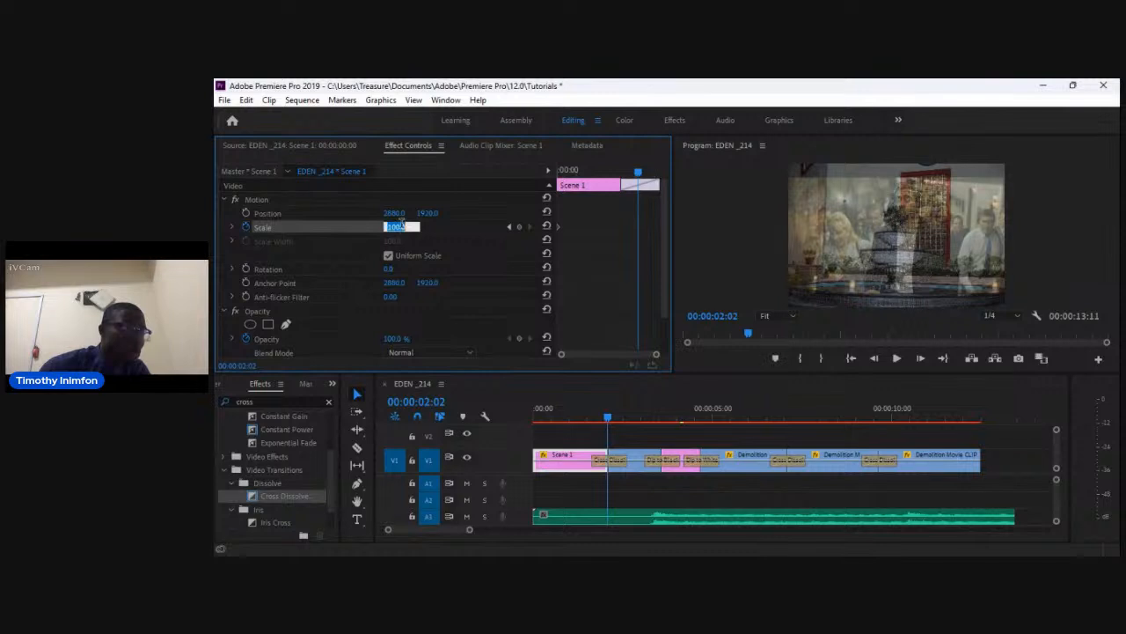
text(120)
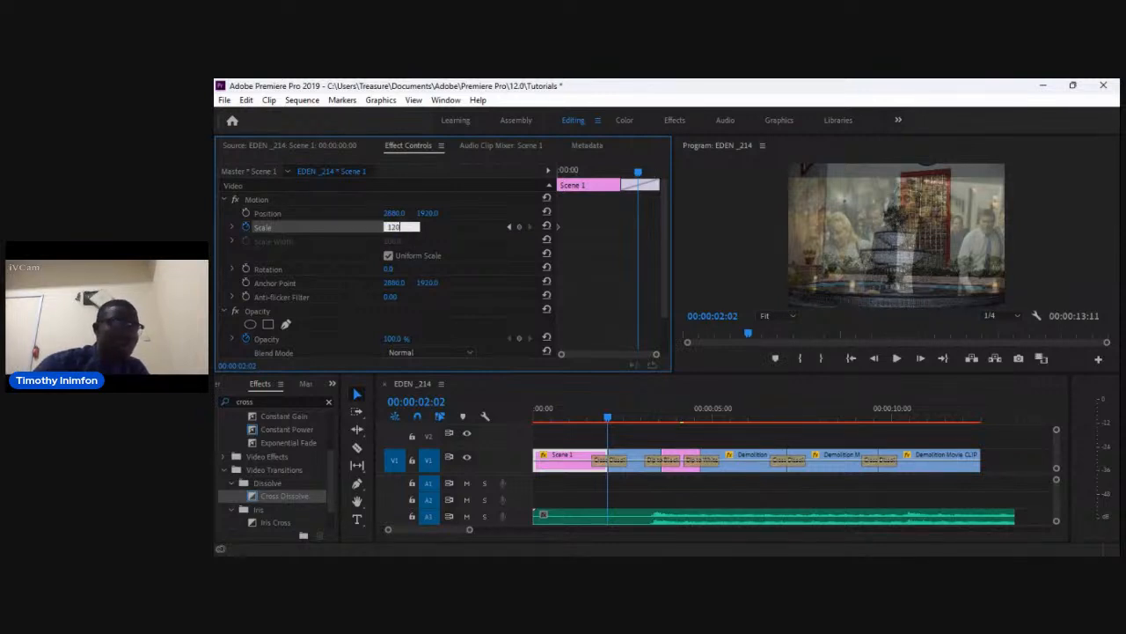
key(Return)
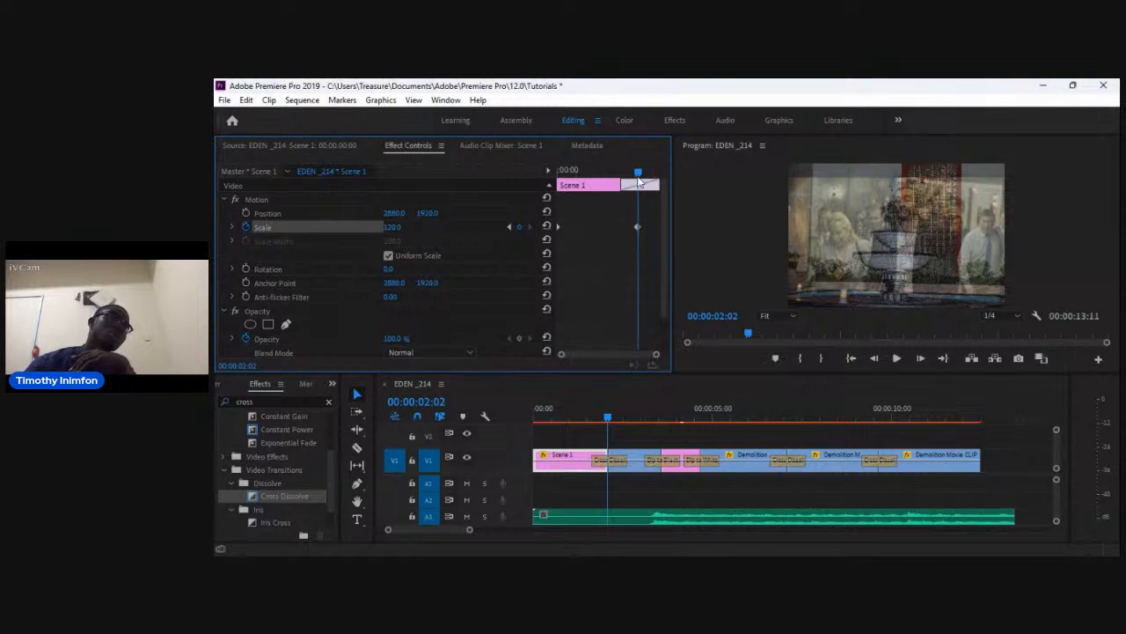
Preview the Scene 1 scale animation from the start of the sequence.
drag(638, 173, 558, 231)
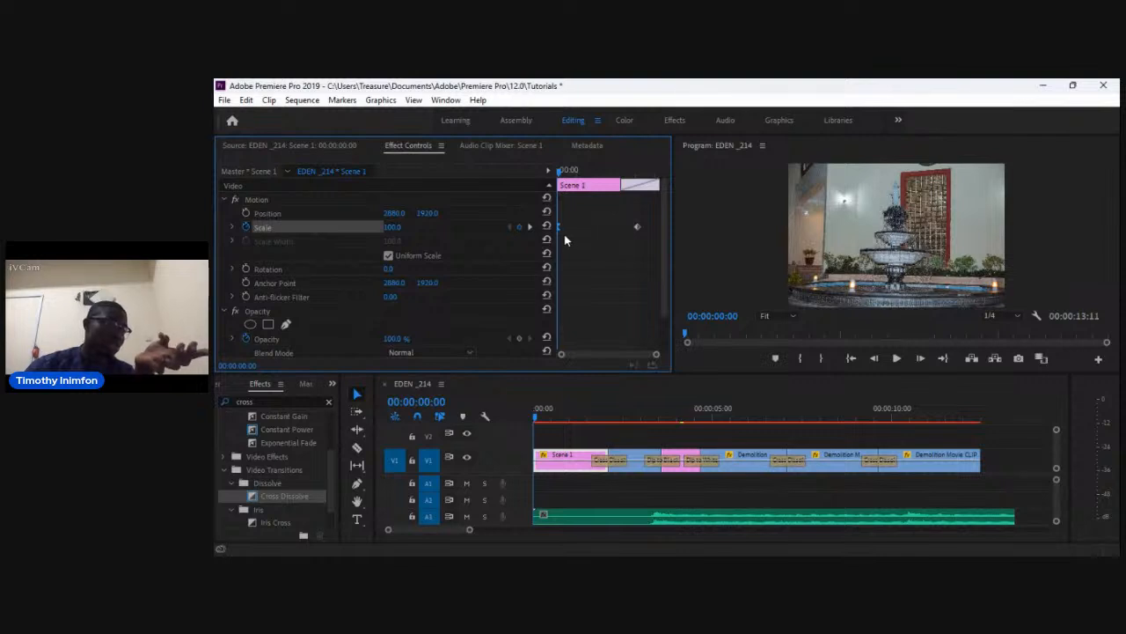
click(637, 227)
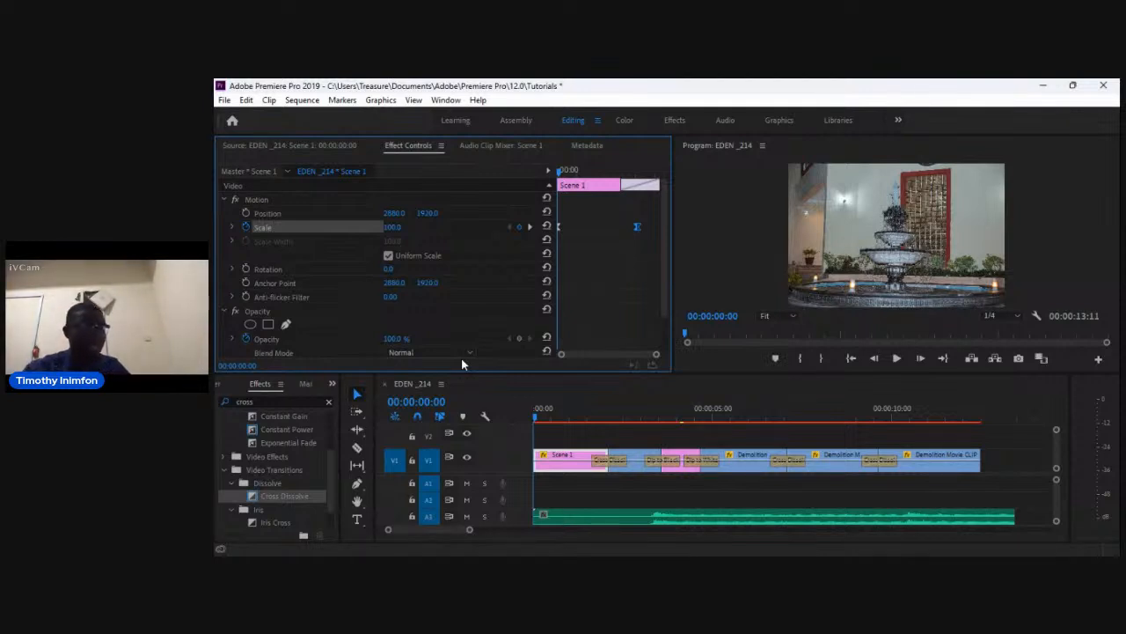
key(space)
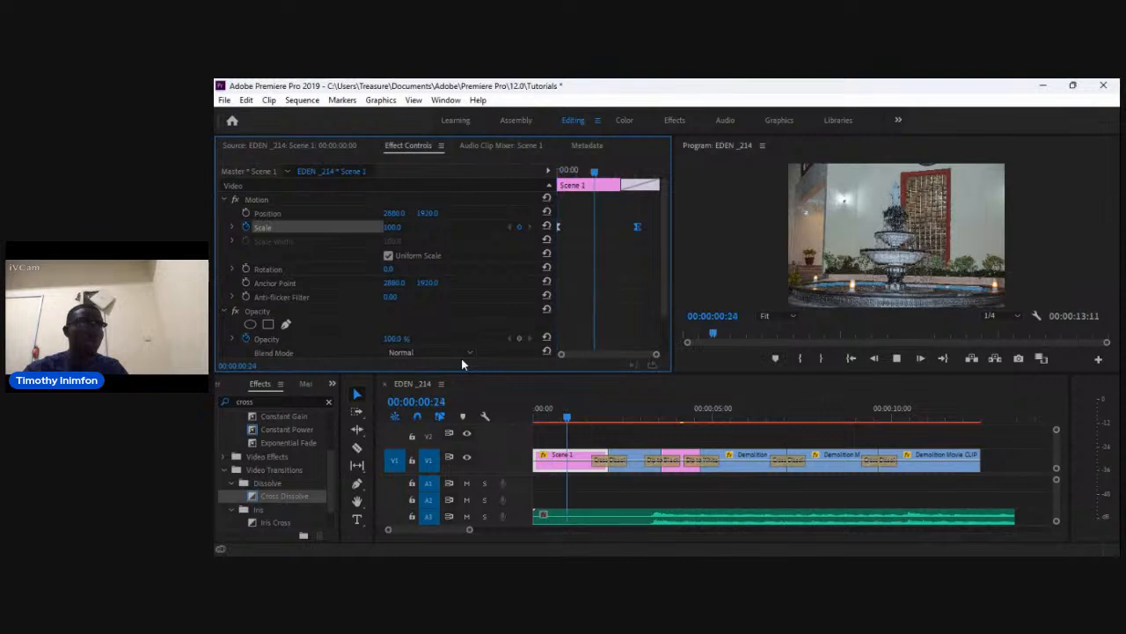
key(space)
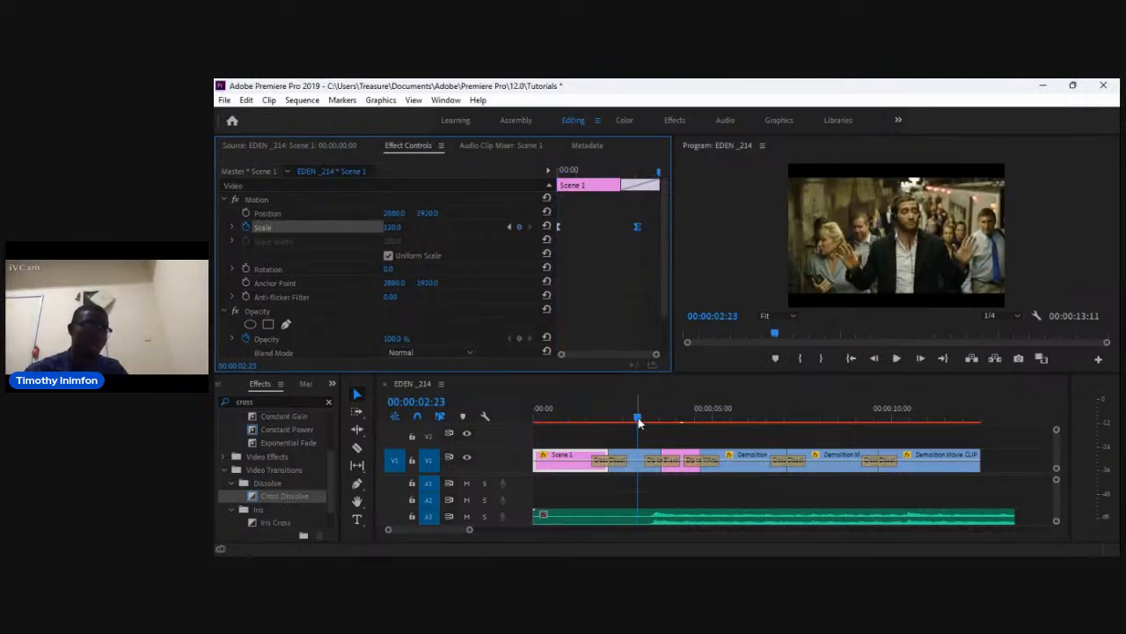
drag(644, 426, 499, 440)
key(space)
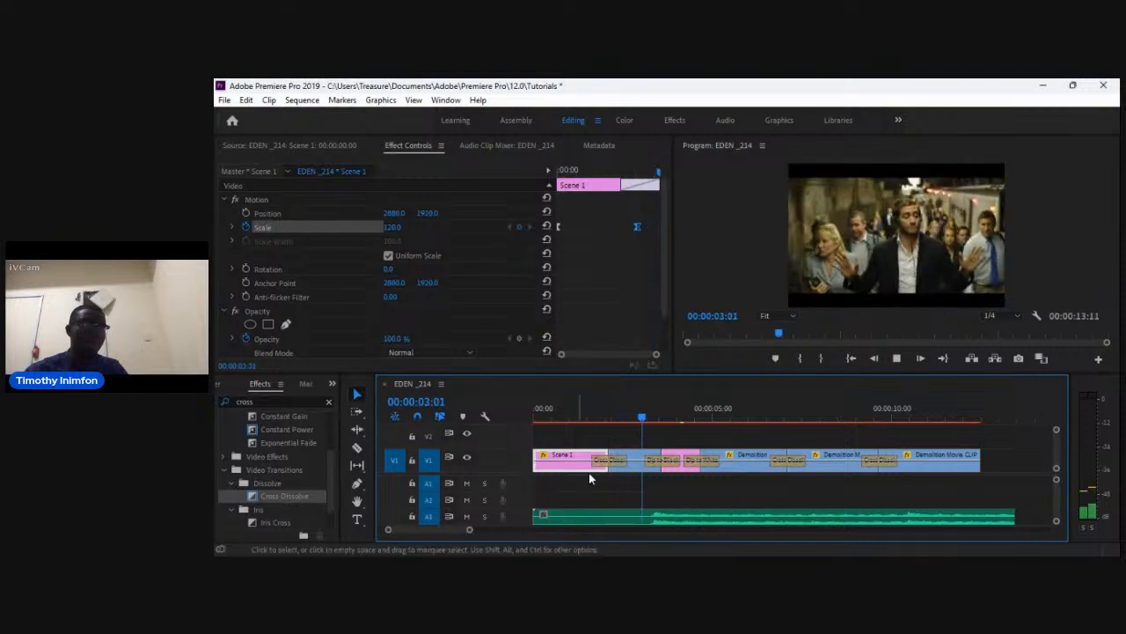
click(642, 419)
drag(642, 419, 544, 420)
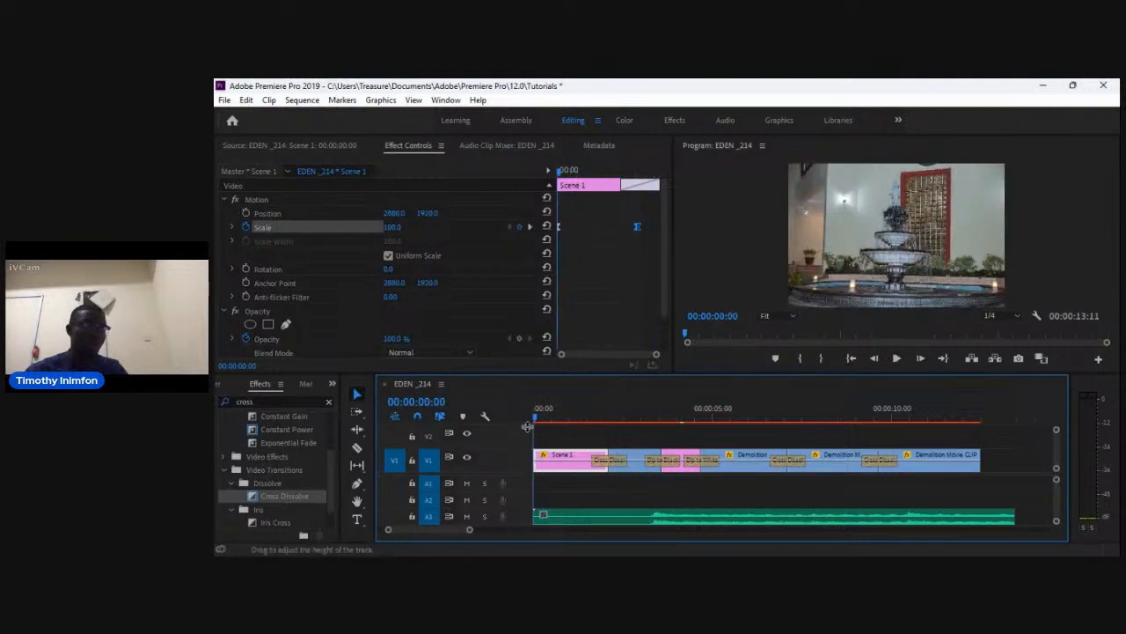
key(space)
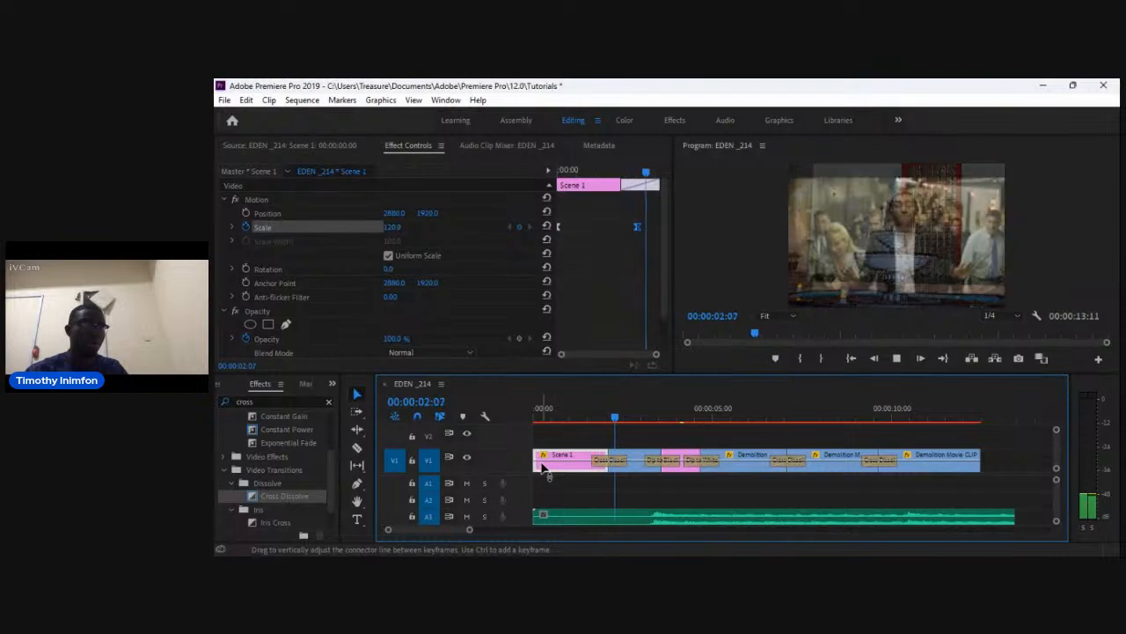
key(space)
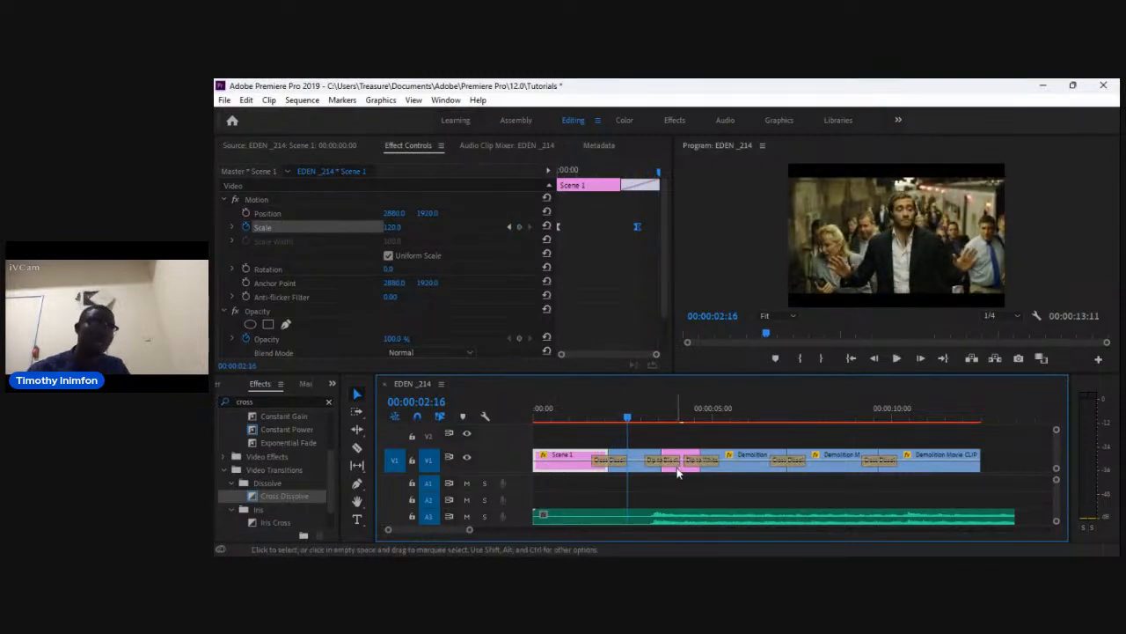
Select neighbouring clips on the timeline to inspect their Effect Controls.
click(678, 466)
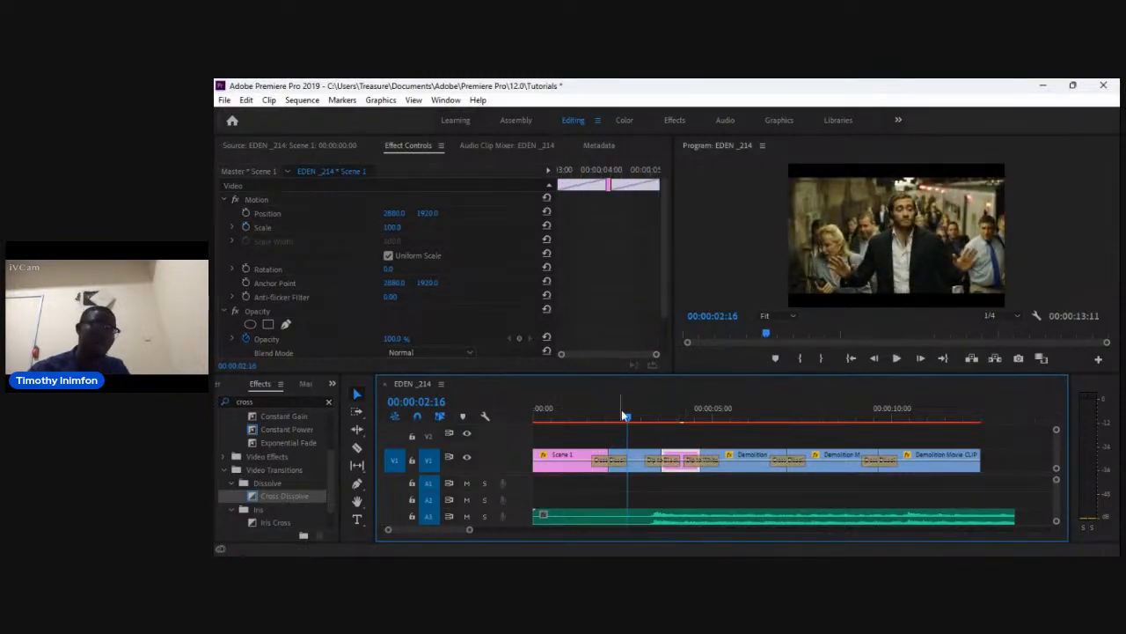
drag(628, 421, 608, 426)
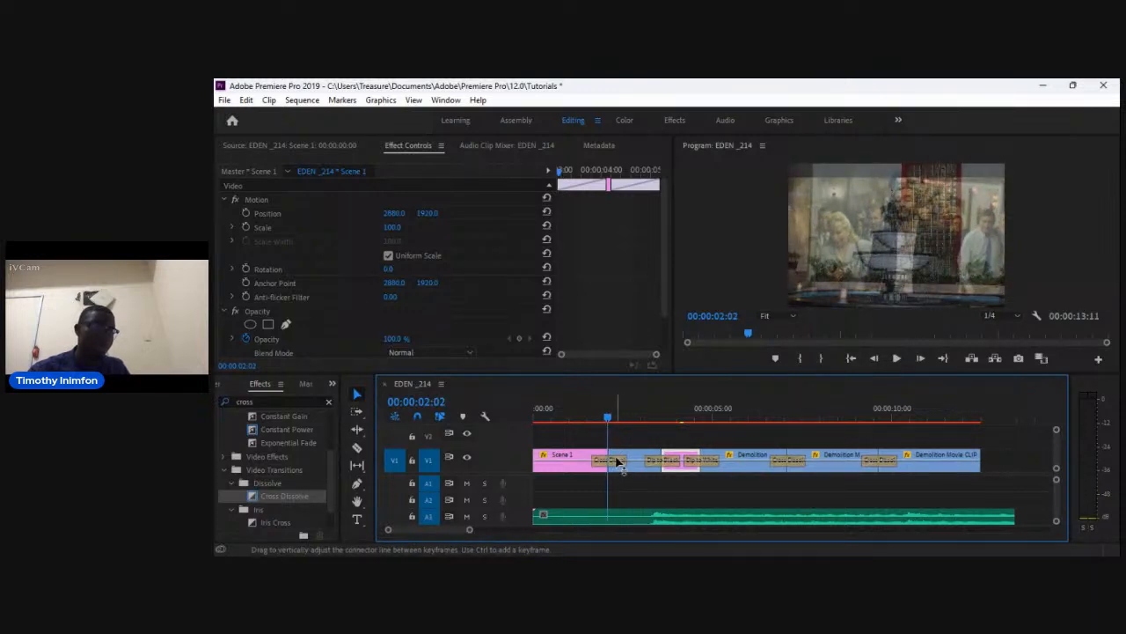
click(618, 461)
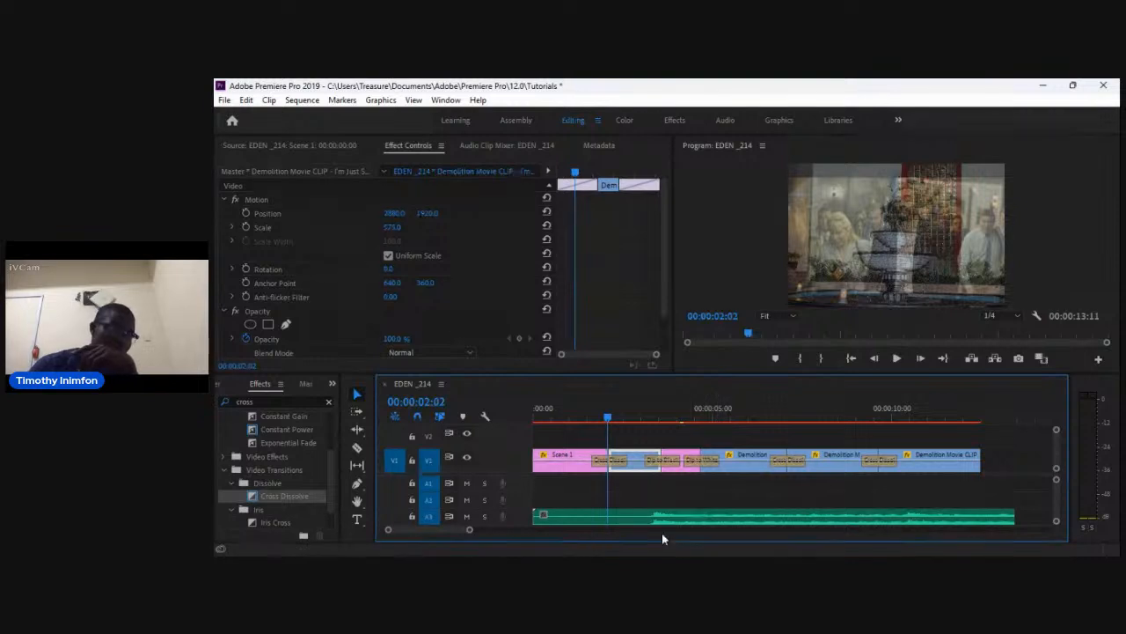
click(651, 508)
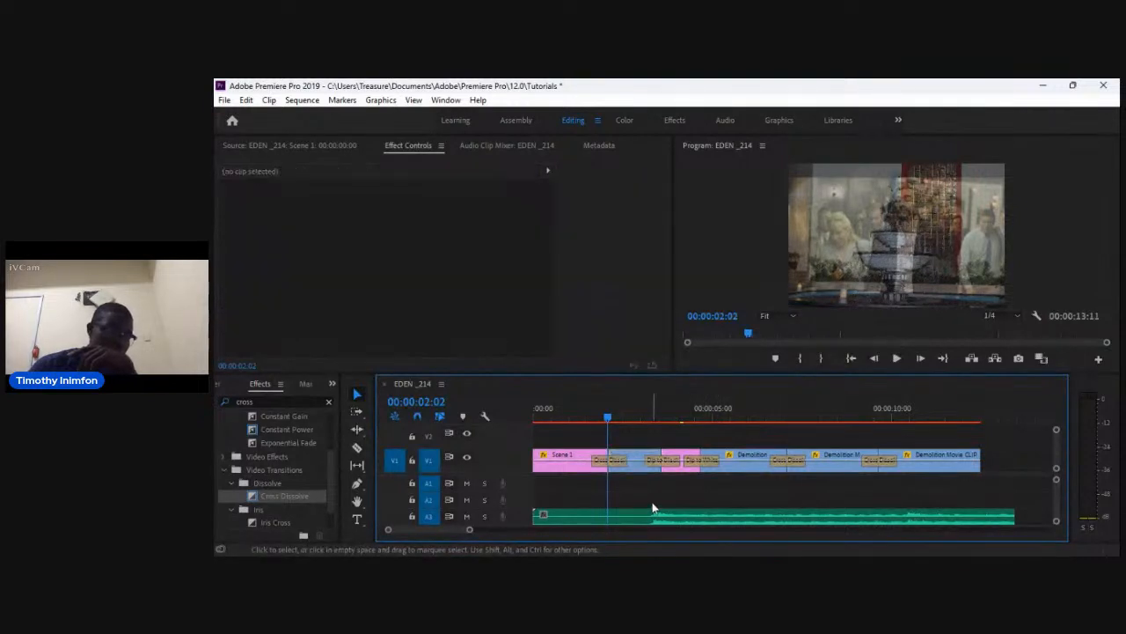
click(690, 471)
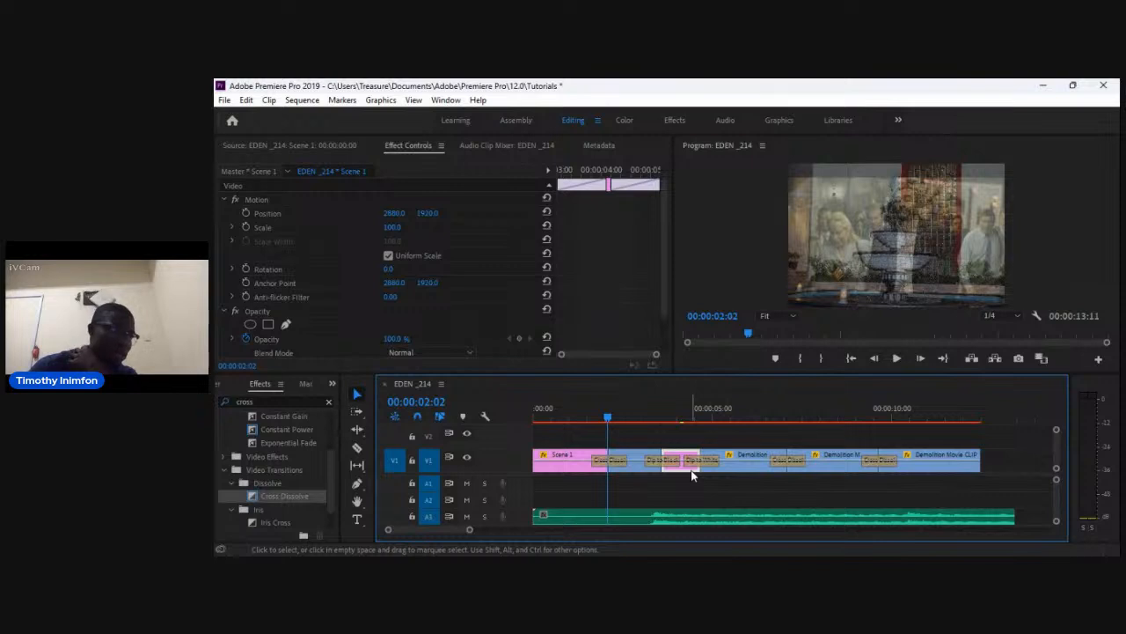
Animate the selected clip's Scale with a keyframe at 00:00:02:02 and a 150 keyframe at 00:00:03:15.
click(245, 226)
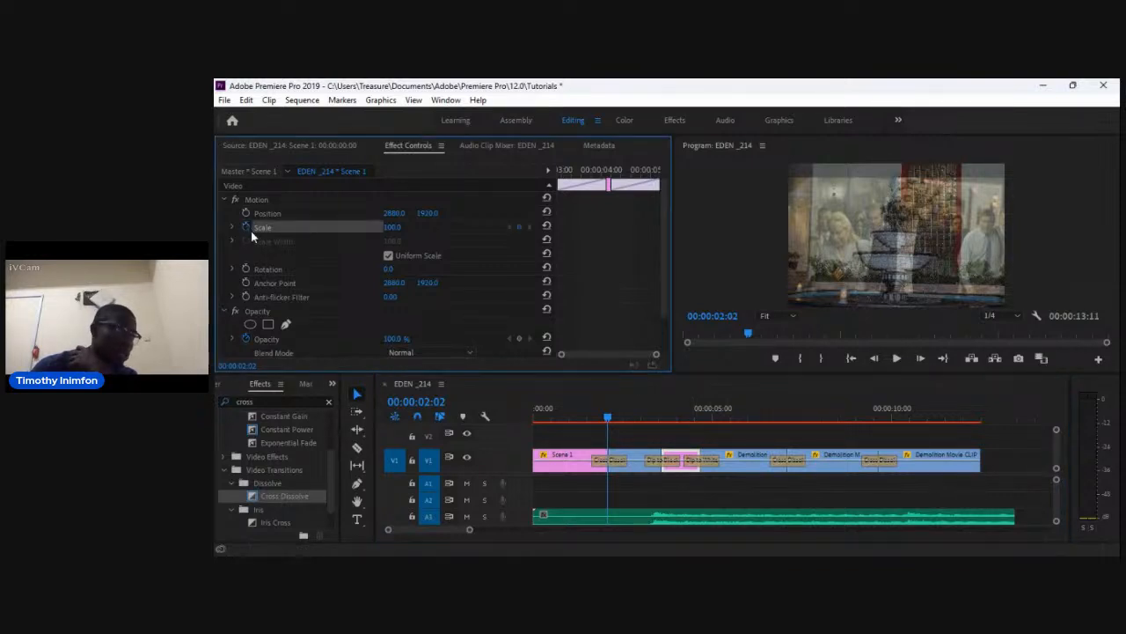
click(391, 227)
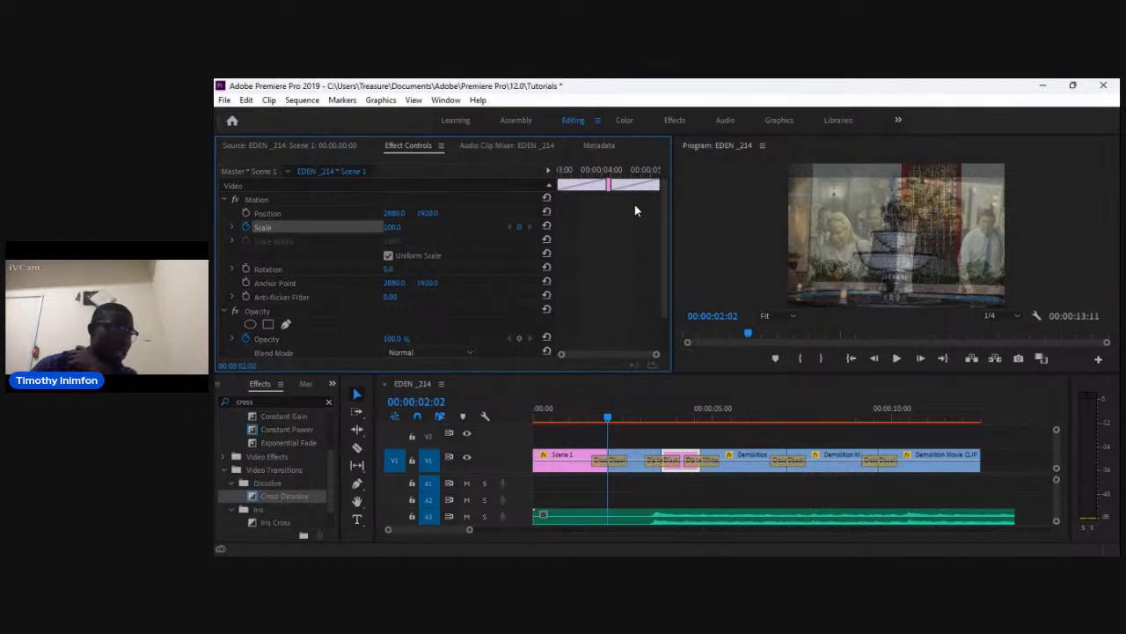
drag(609, 416, 664, 434)
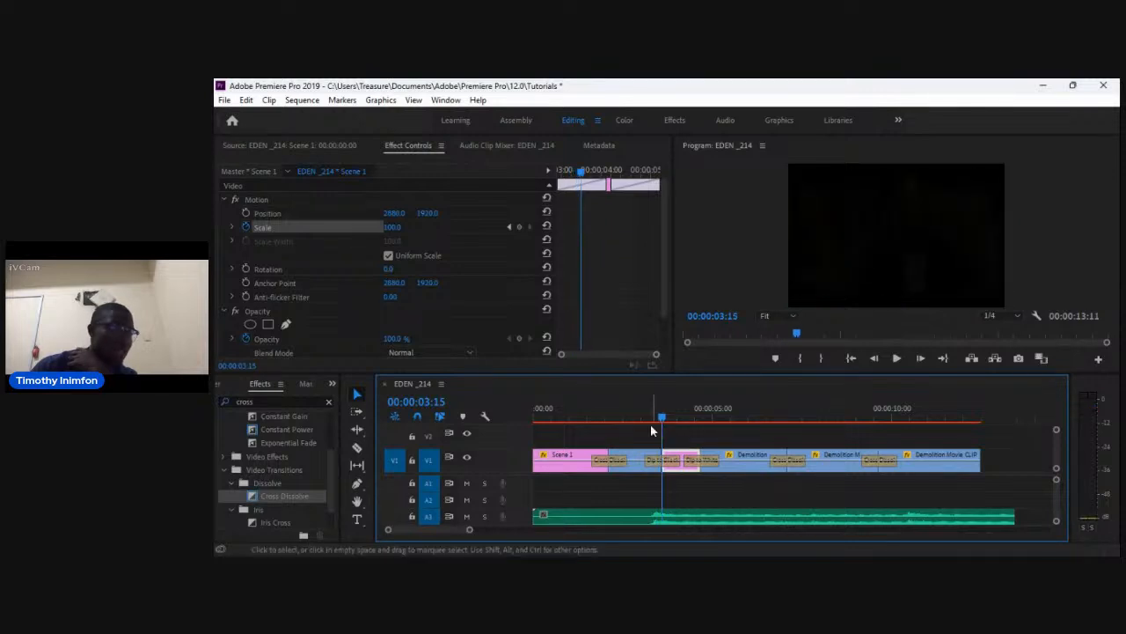
click(393, 226)
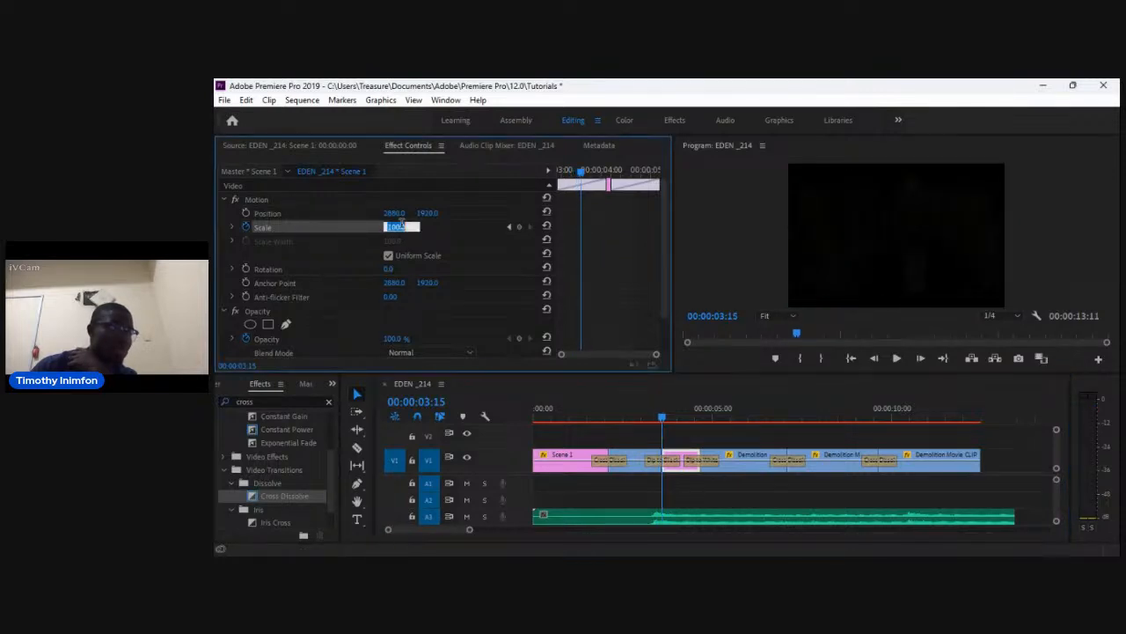
text(150)
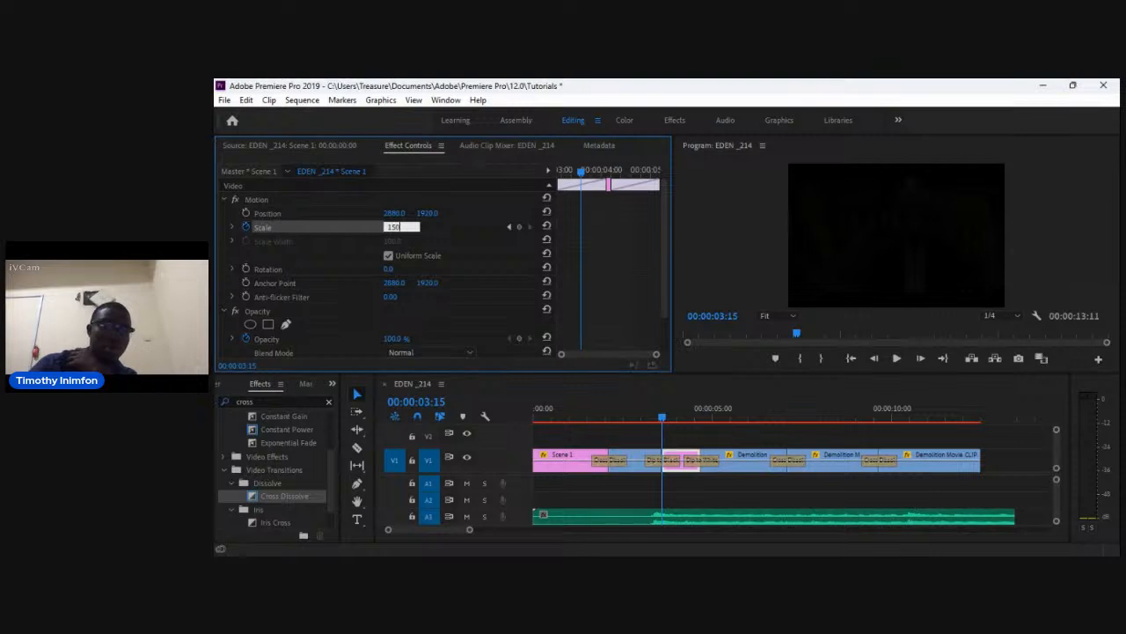
key(Return)
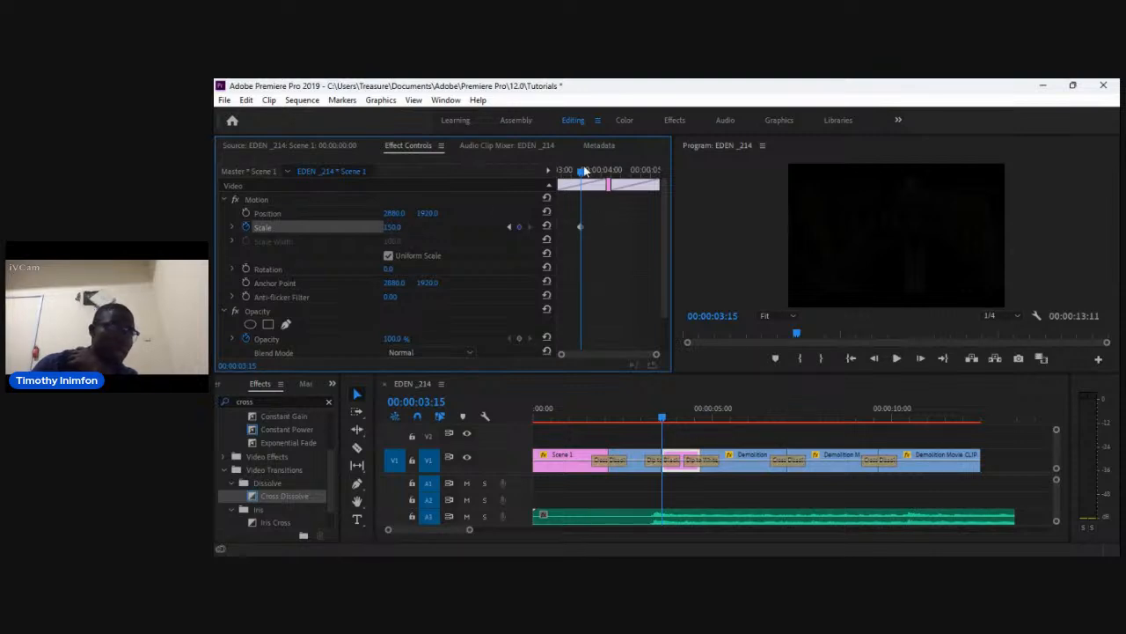
Preview the new scale animation by scrubbing and playing from the start of the sequence.
drag(583, 170, 522, 181)
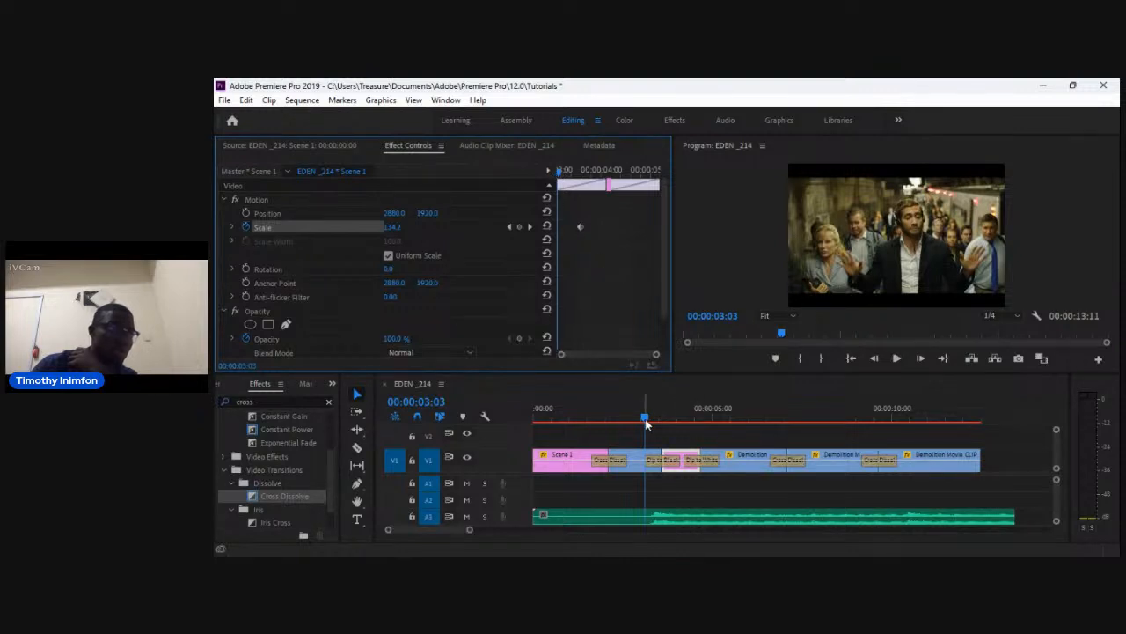
drag(645, 417, 534, 426)
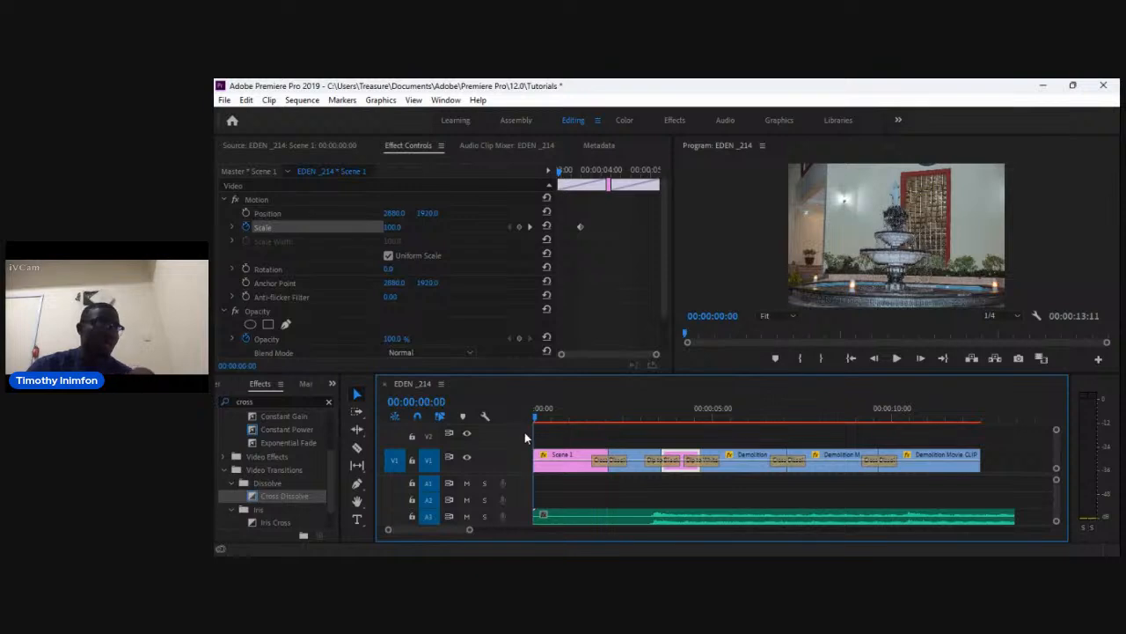
key(space)
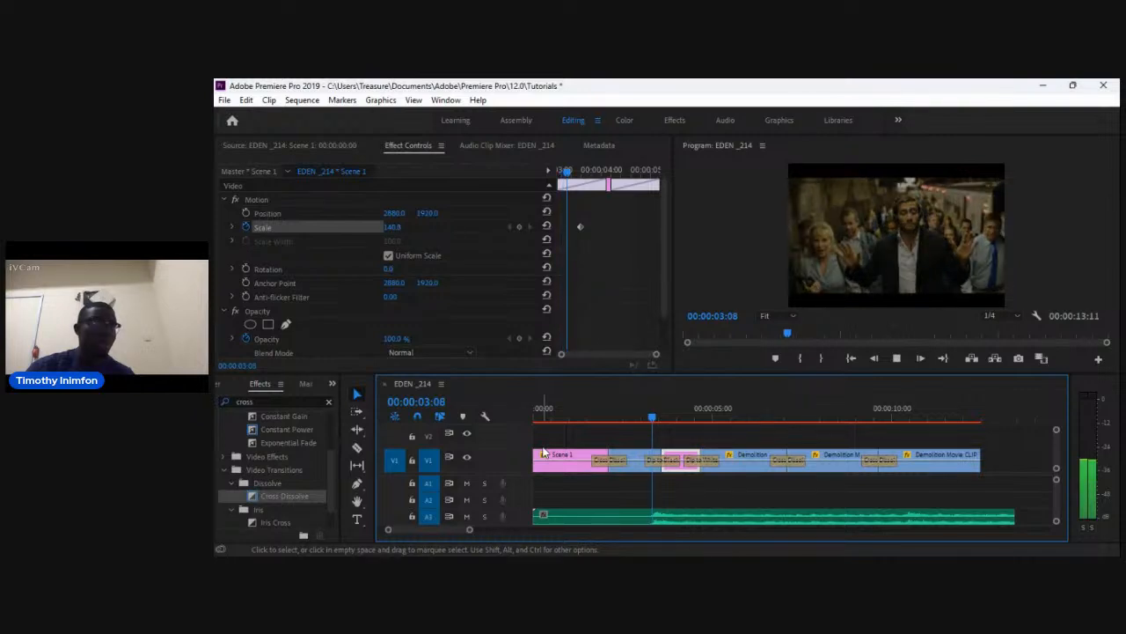
Select the Scene 1 clip and review its Scale keyframes by scrubbing and playing the sequence.
drag(755, 409, 534, 419)
click(566, 466)
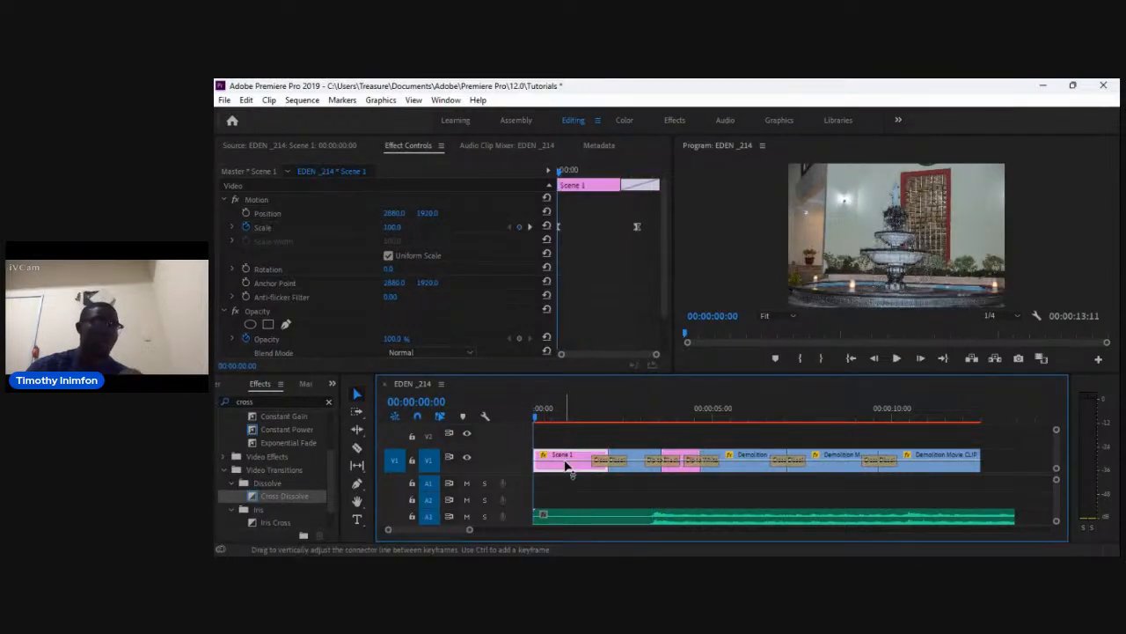
click(558, 227)
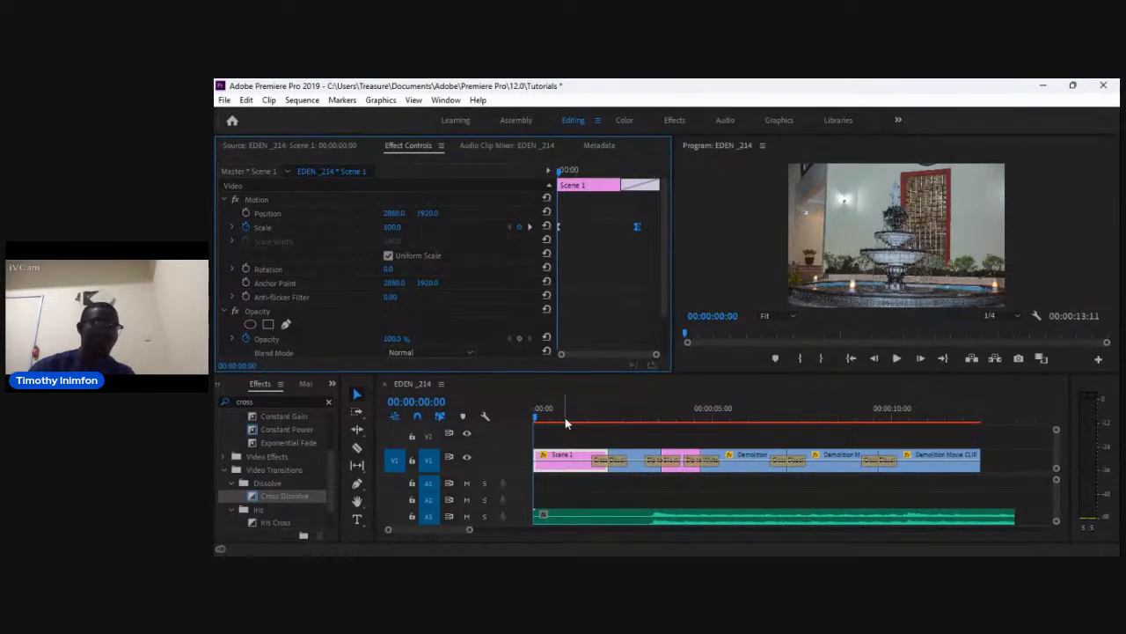
click(631, 418)
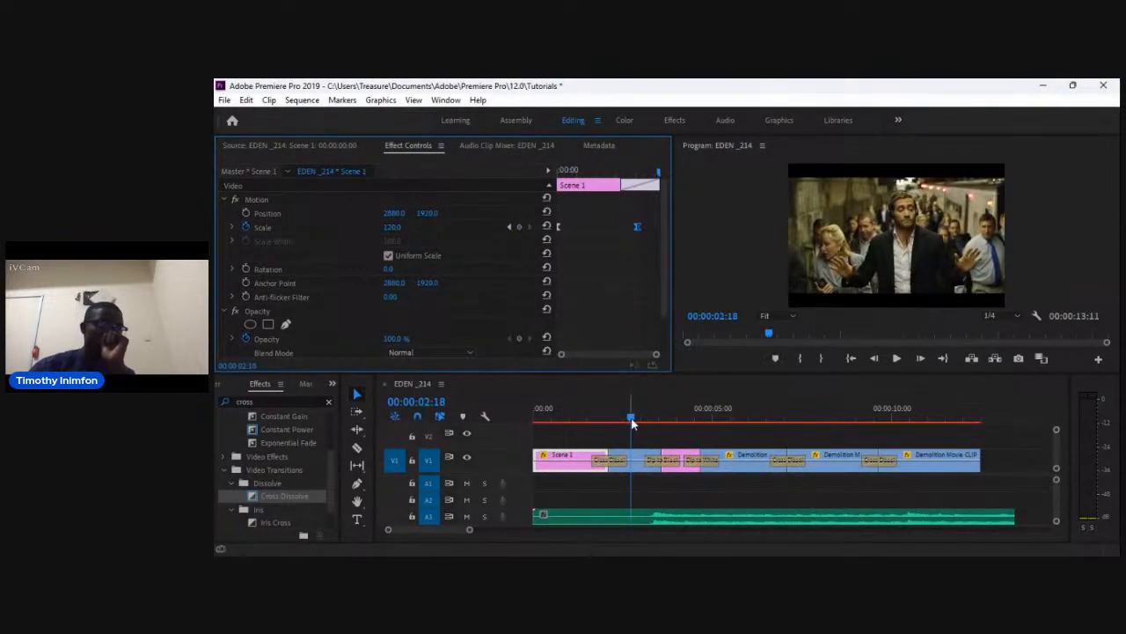
drag(632, 422, 522, 429)
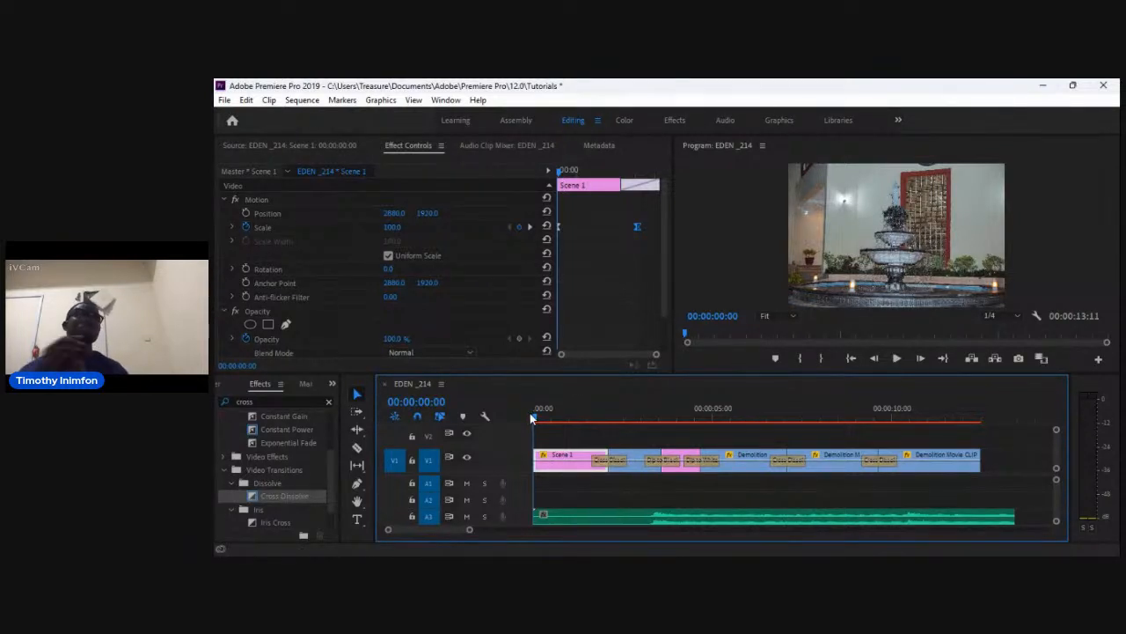
key(space)
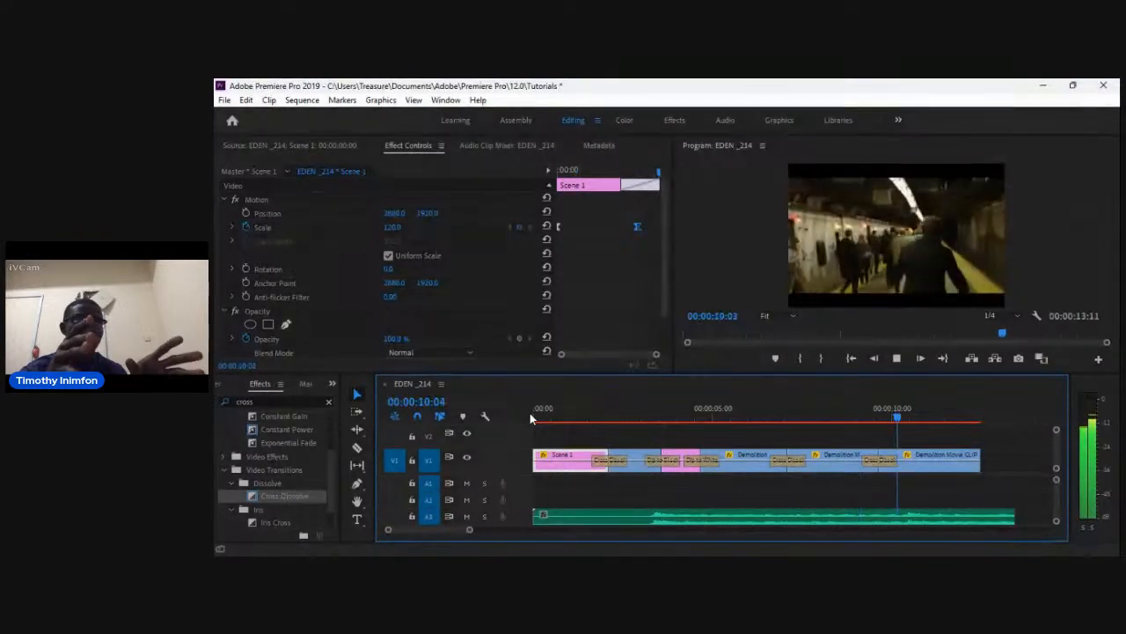
key(space)
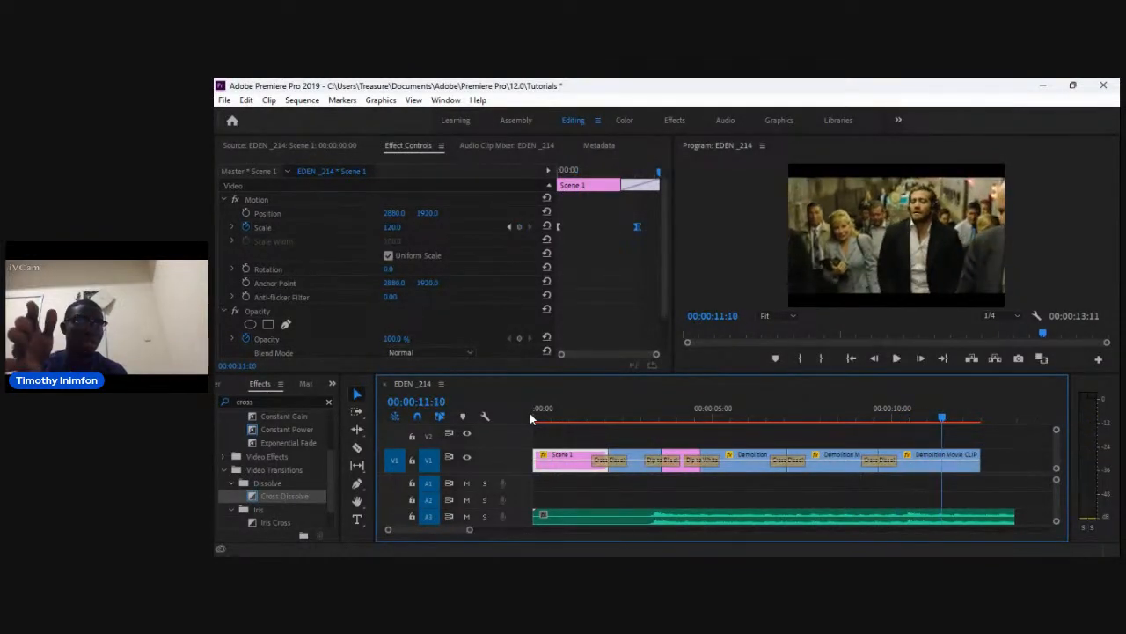
Select the Cross Dissolve transition before the last Demolition Movie clip to view its settings.
key(minus)
click(843, 467)
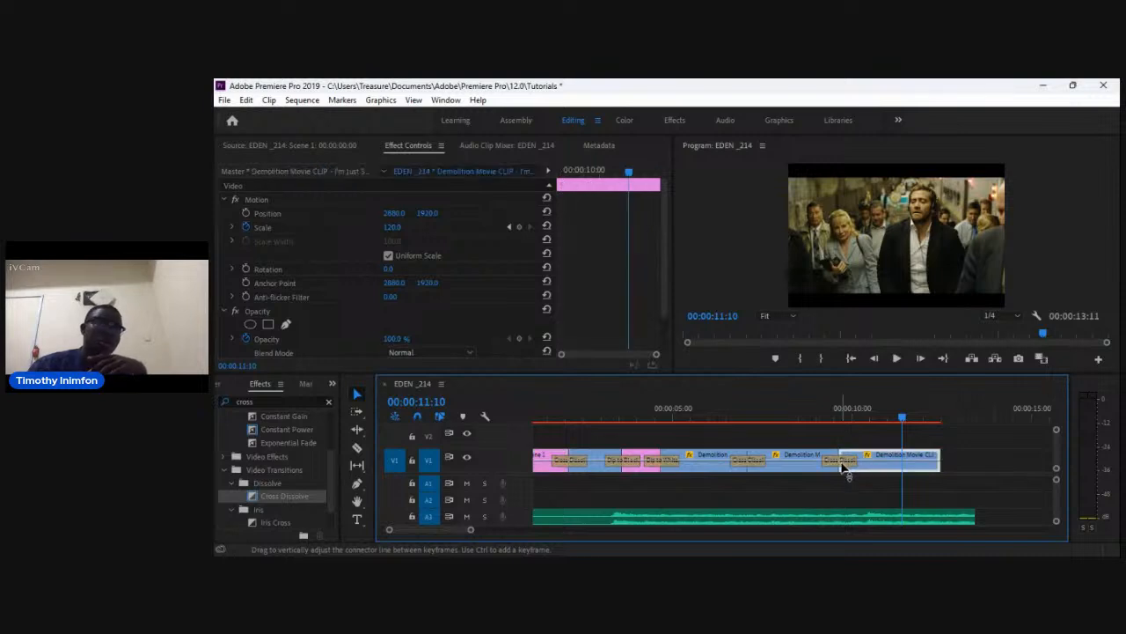
click(847, 467)
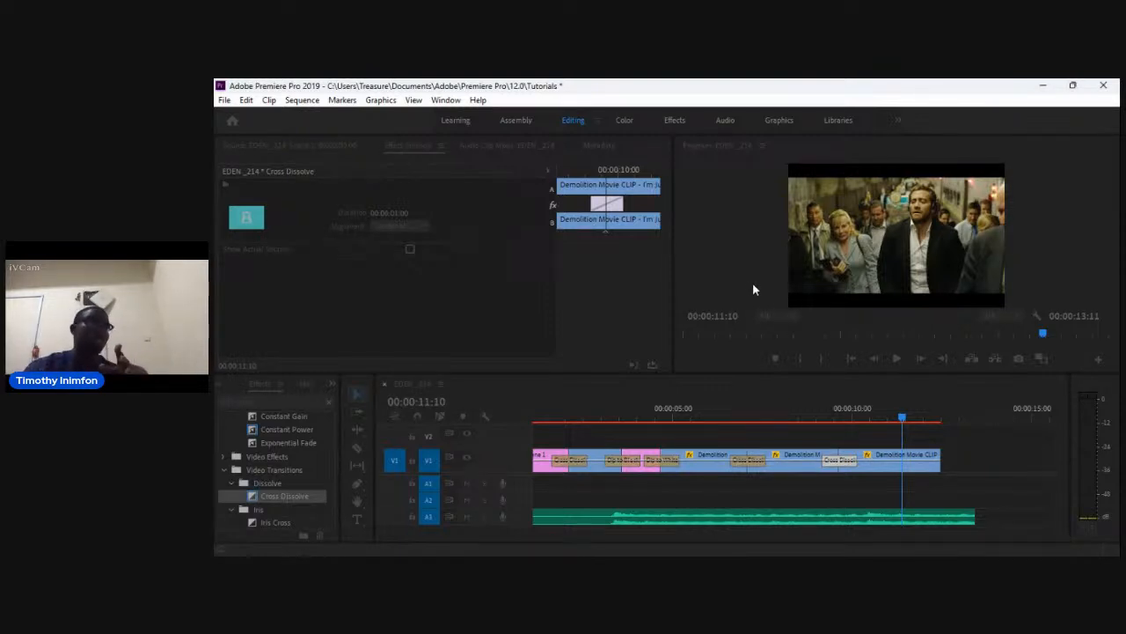
click(794, 405)
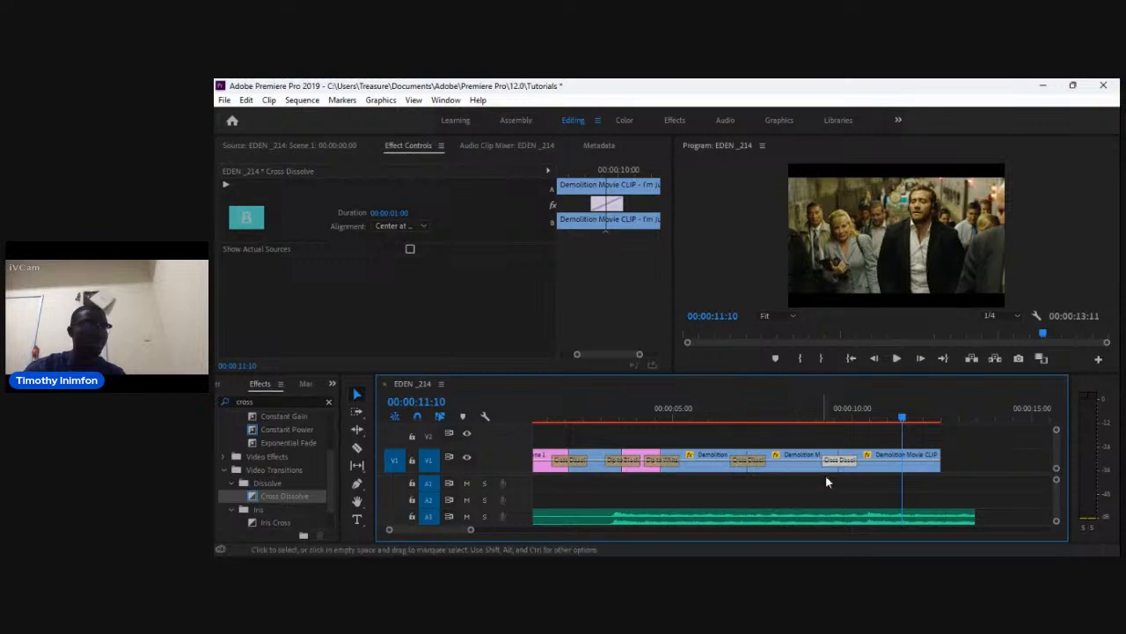
scroll(850, 465, up, 2)
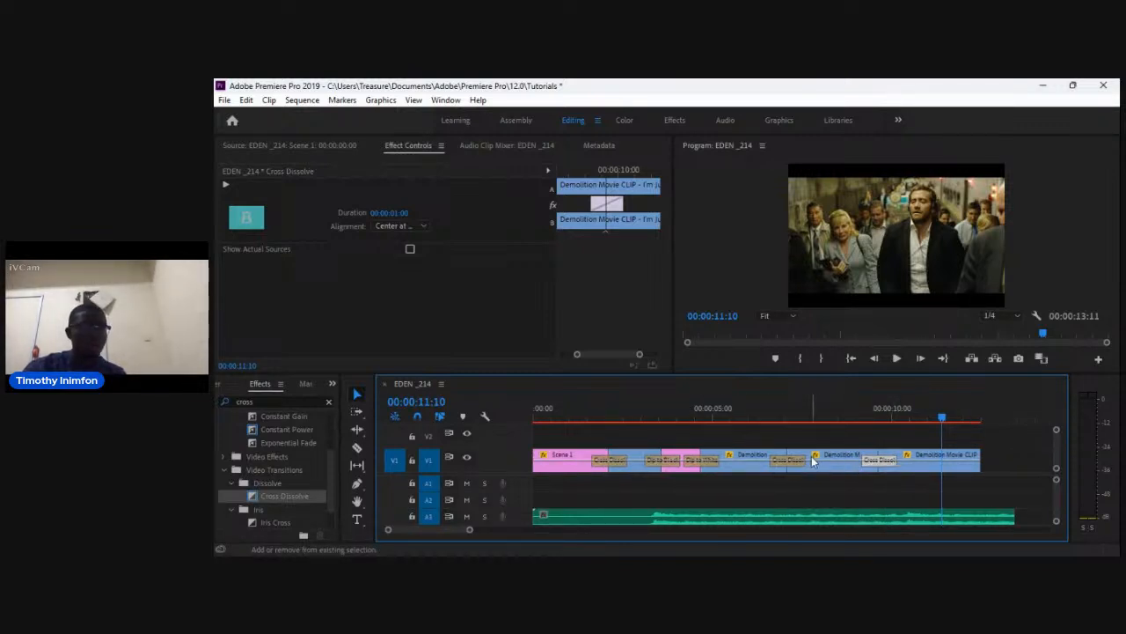
Expand the video track height so the clips show thumbnails on the timeline.
click(669, 536)
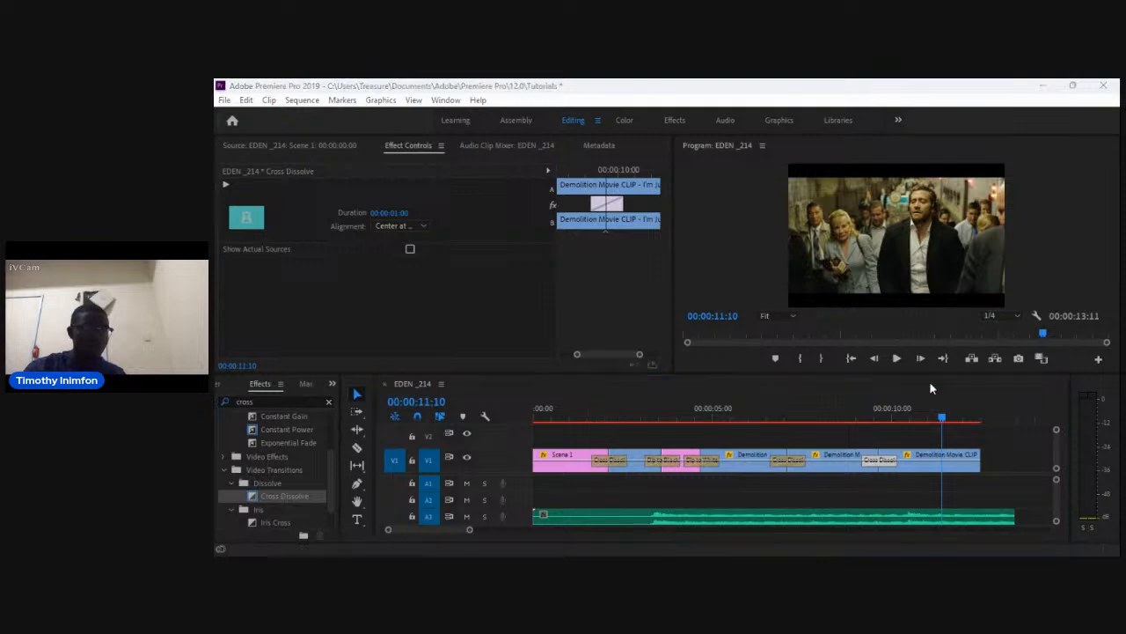
click(442, 534)
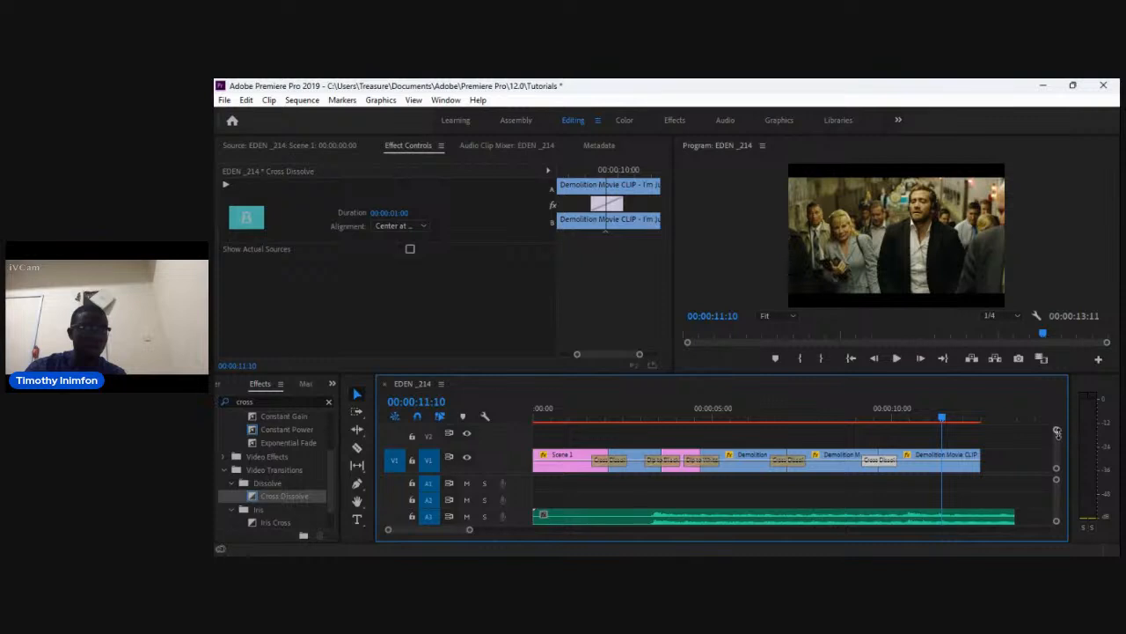
mouse_move(1058, 431)
mouse_down()
mouse_move(1055, 462)
mouse_move(1056, 431)
mouse_up()
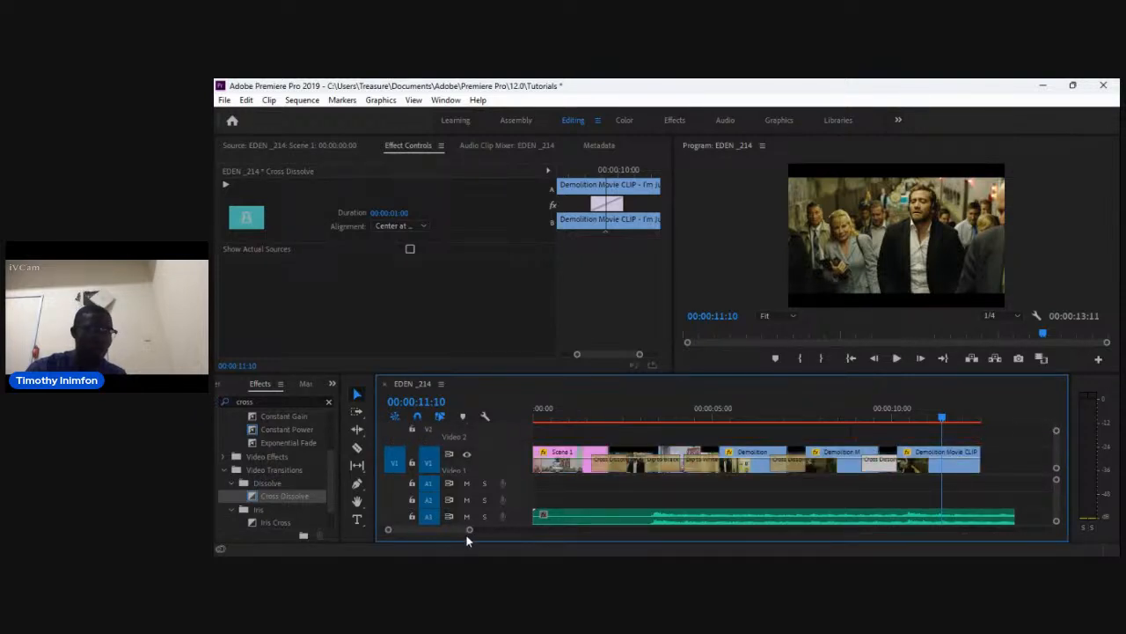
drag(465, 530, 418, 530)
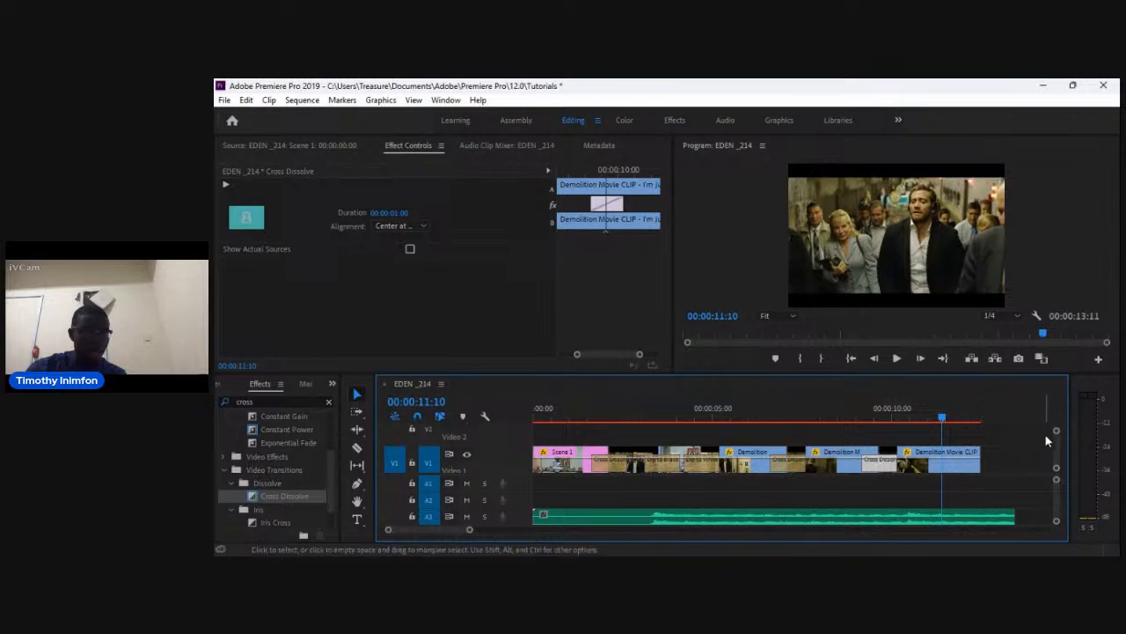
drag(1056, 430, 1054, 454)
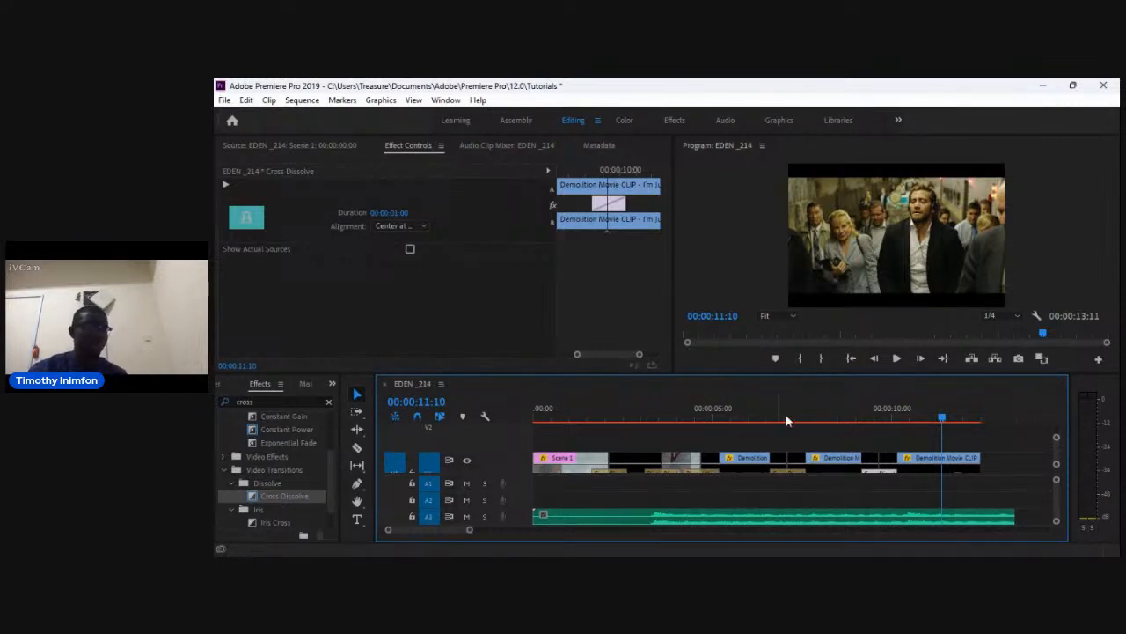
Play the sequence from the start to preview the zoom effects.
drag(943, 417, 511, 439)
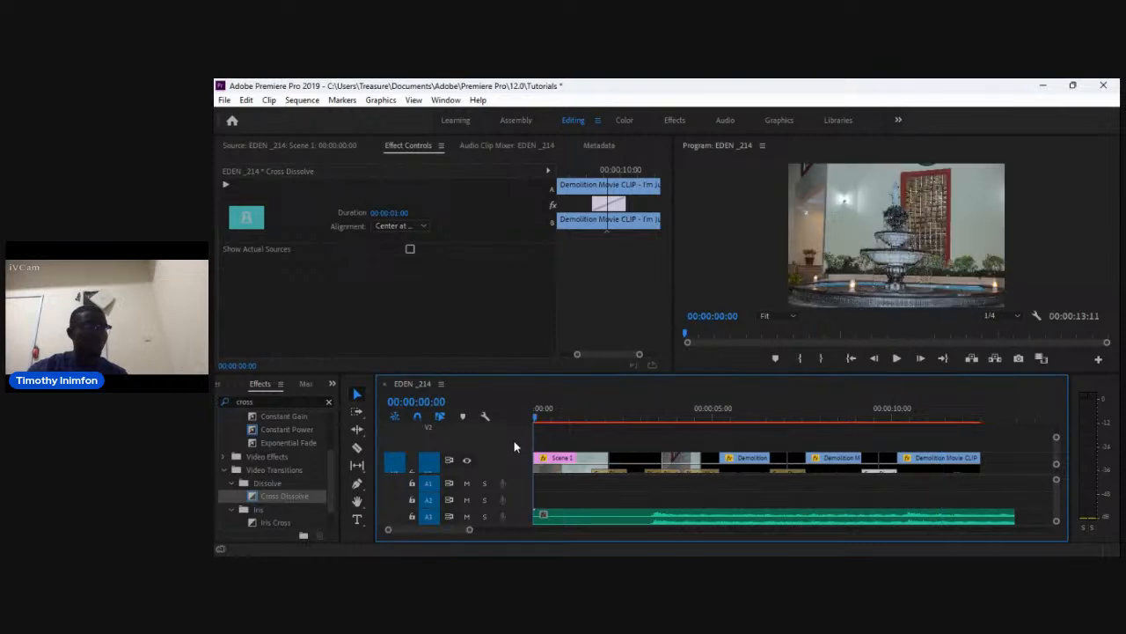
key(space)
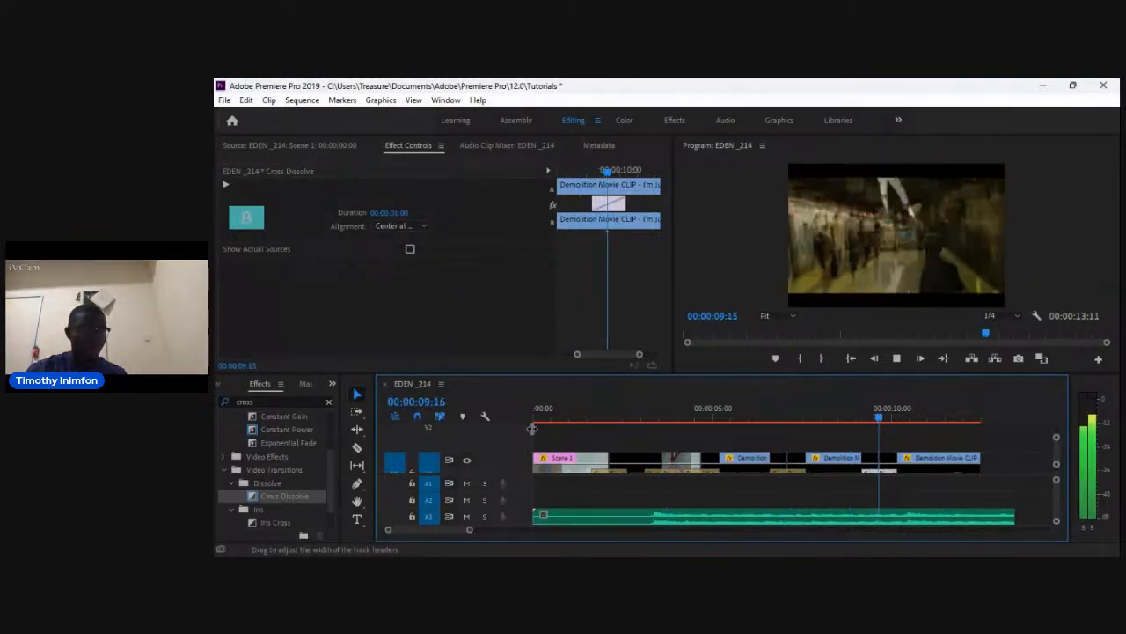
key(space)
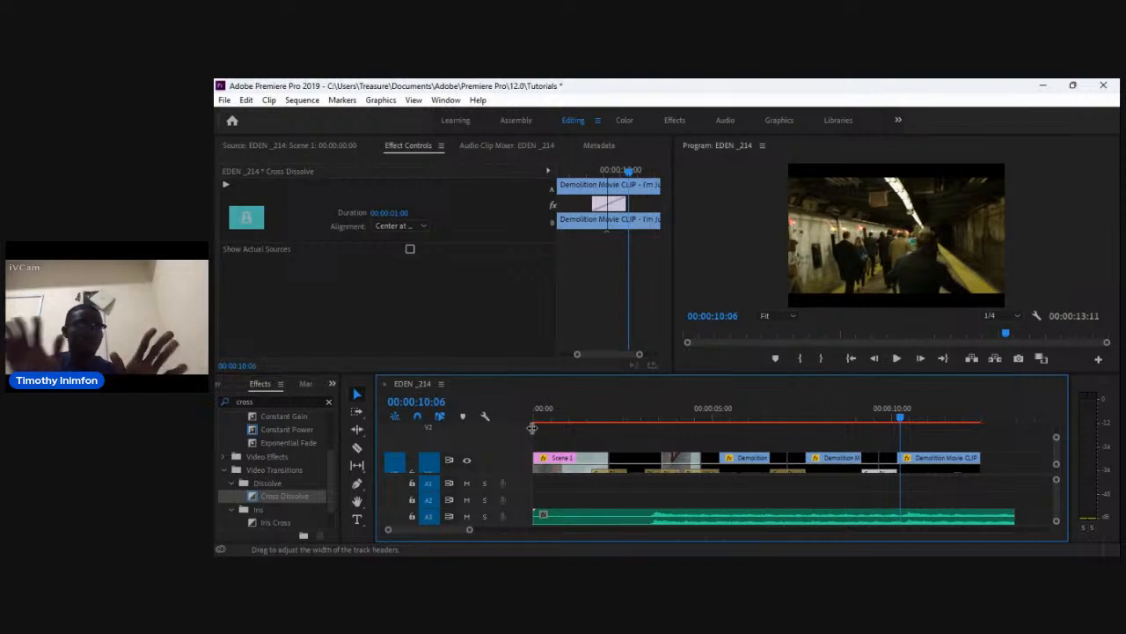
click(587, 570)
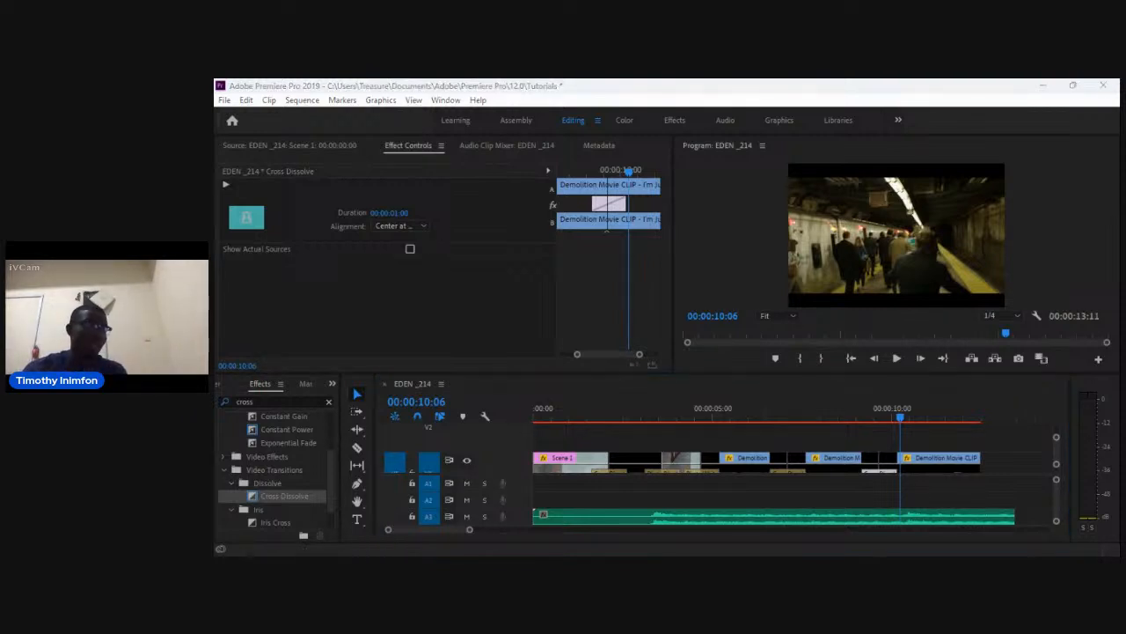
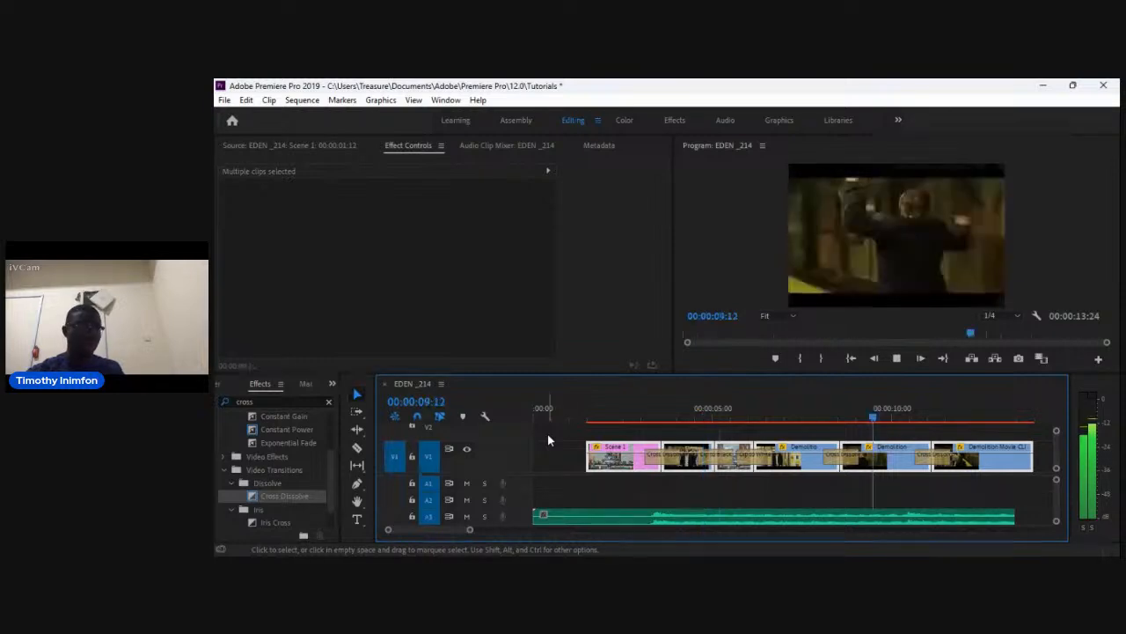
Return to the sequence start and create a text layer in the Program monitor with the Type tool.
key(Home)
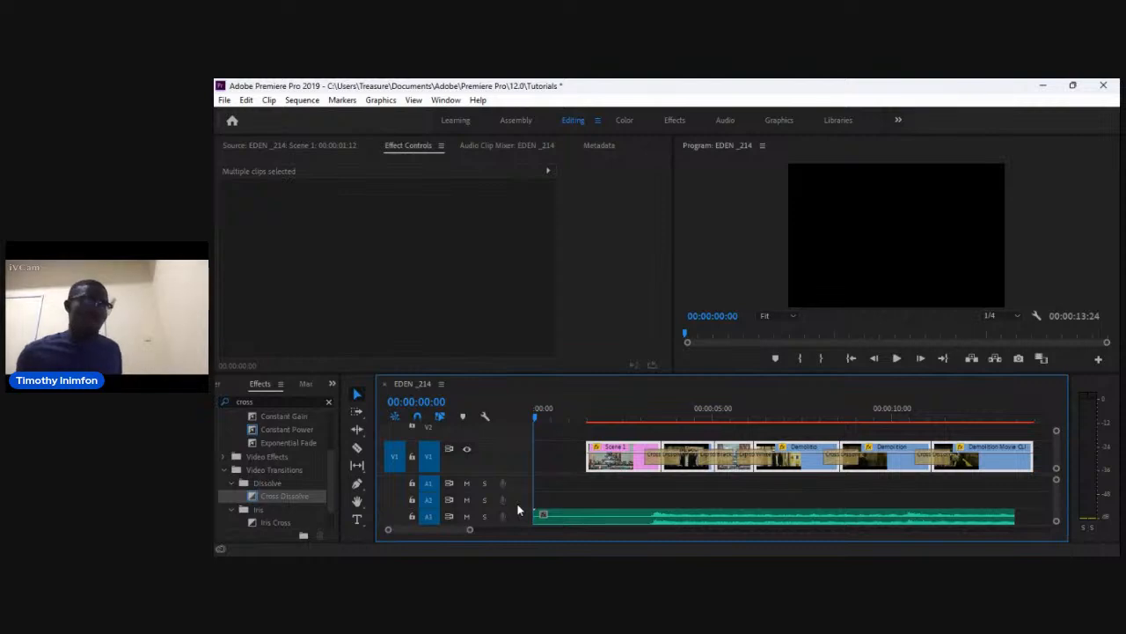
click(353, 525)
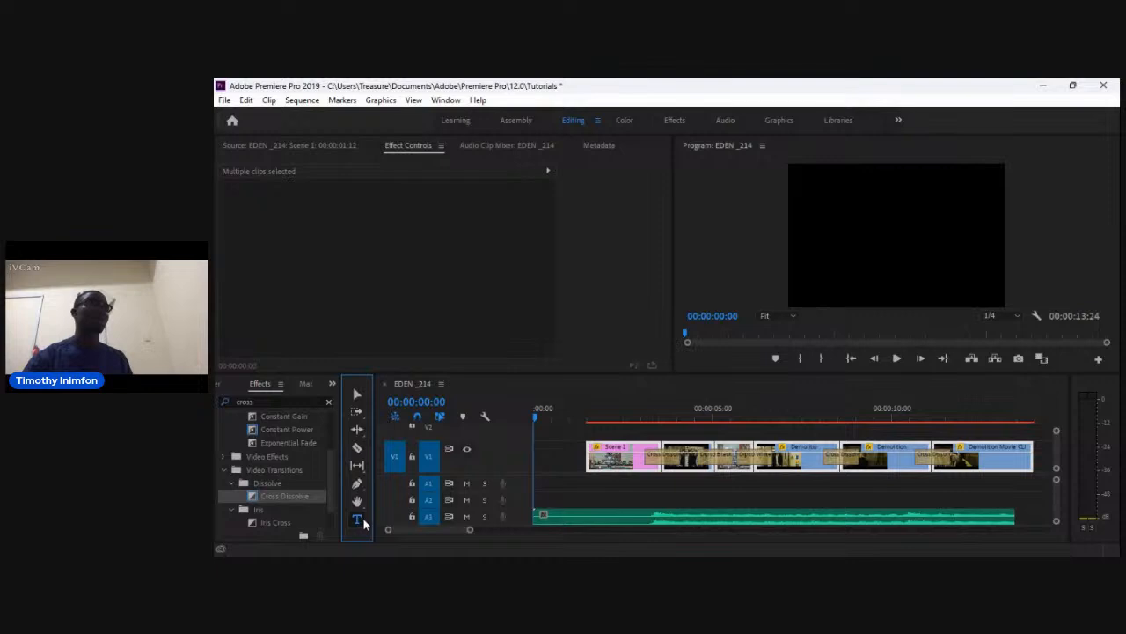
click(875, 267)
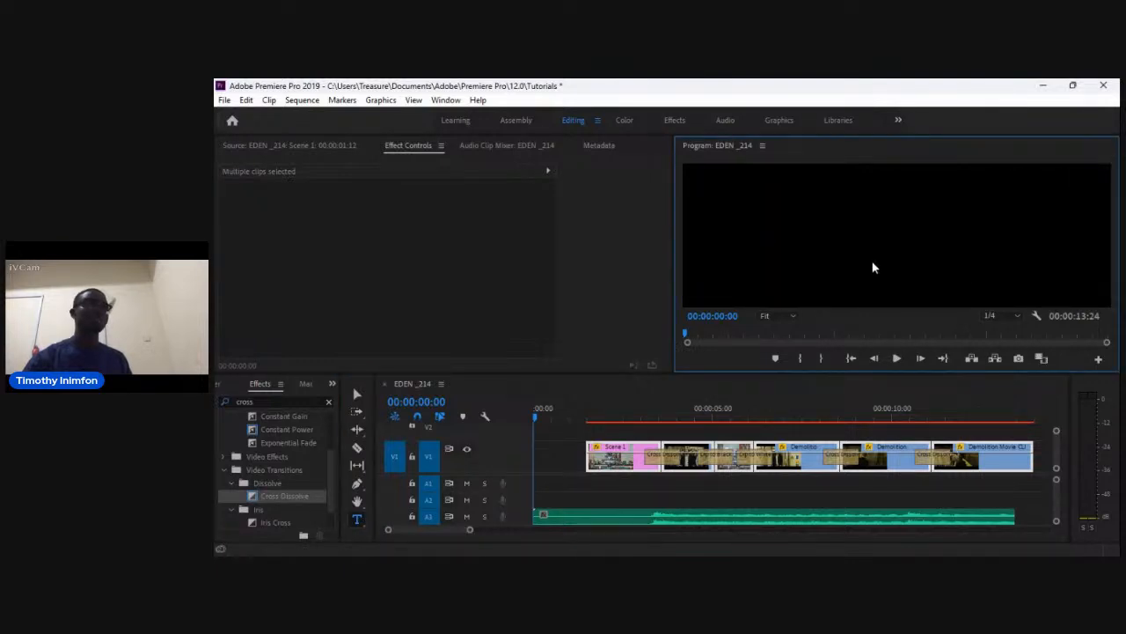
click(874, 268)
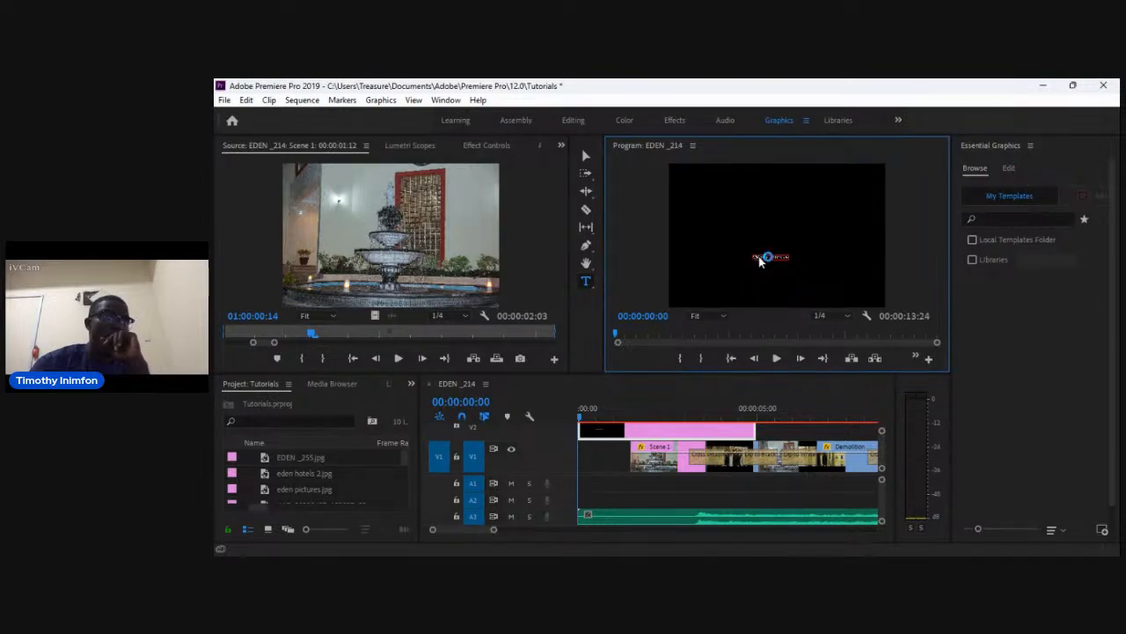
Open the Essential Graphics Edit properties of the Welcome to our Class title and enlarge its font size to 296.
click(1009, 170)
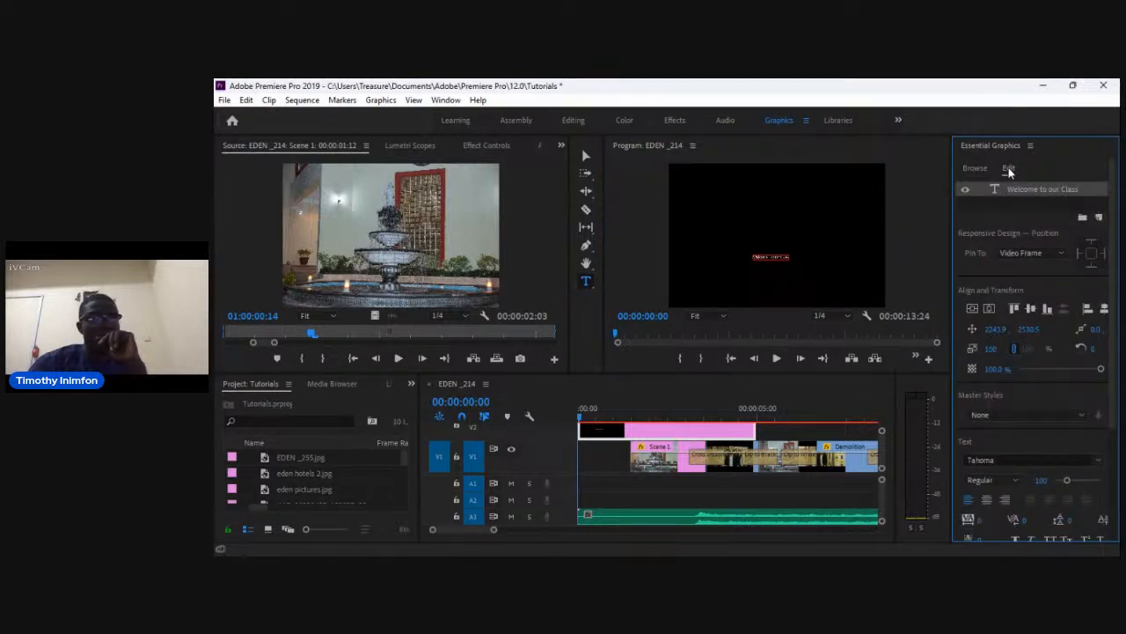
click(979, 169)
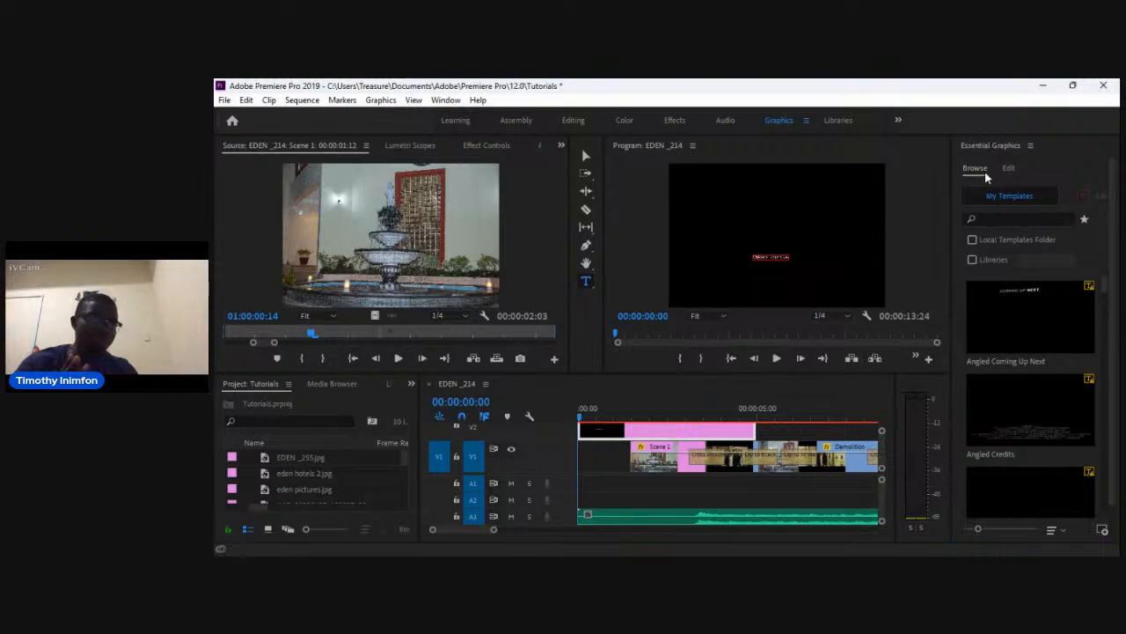
click(986, 177)
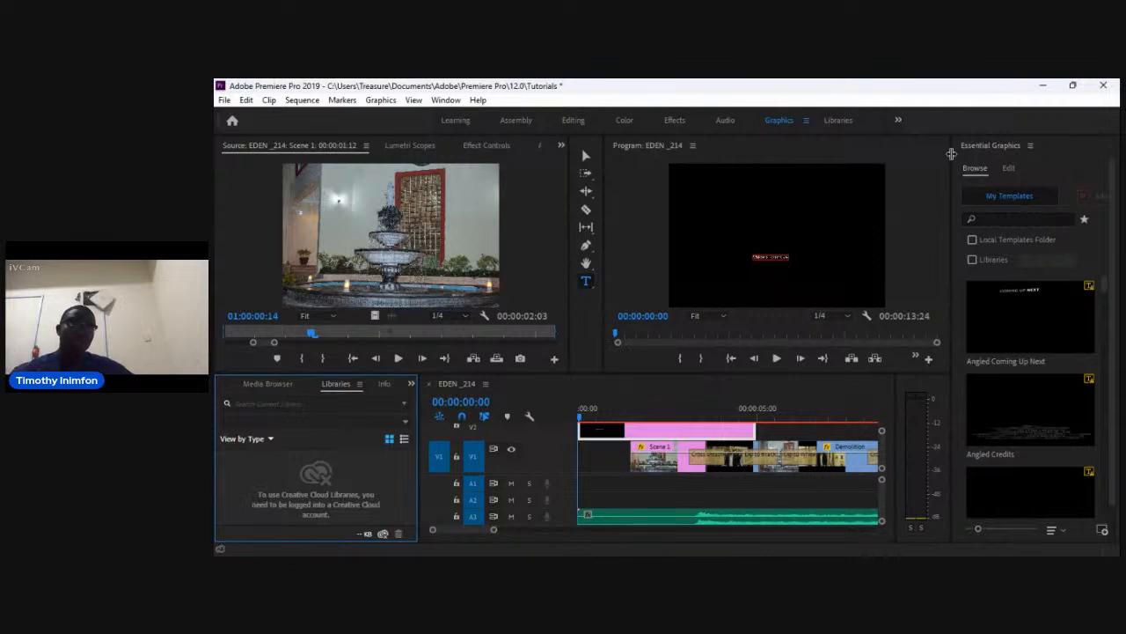
click(1010, 174)
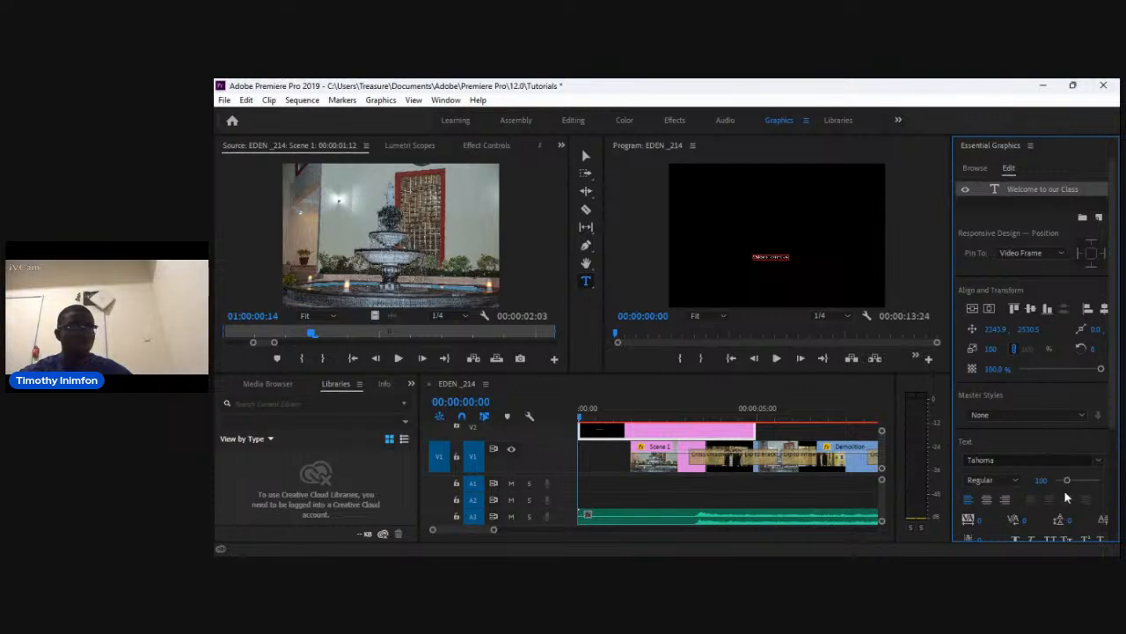
drag(1074, 483, 1079, 482)
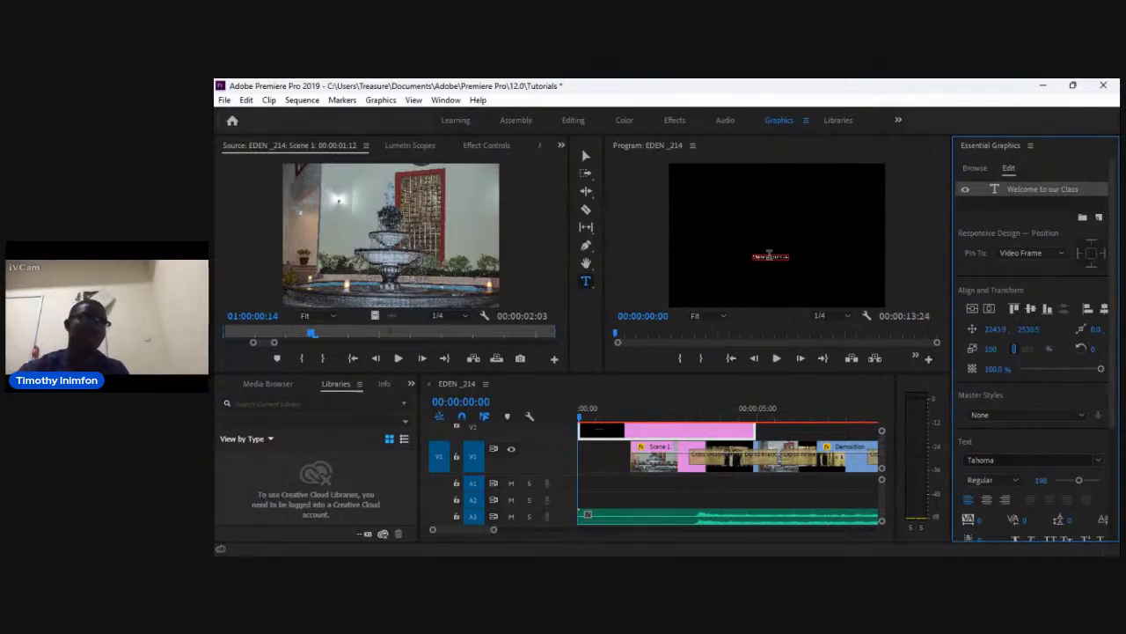
click(769, 255)
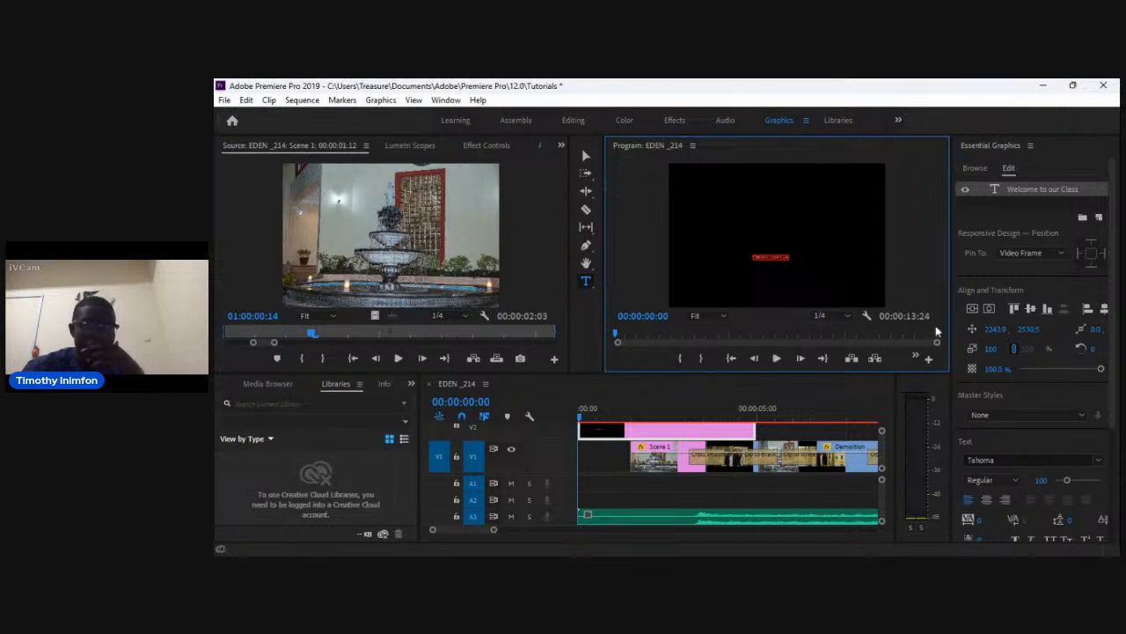
click(1075, 483)
drag(1077, 485, 1090, 488)
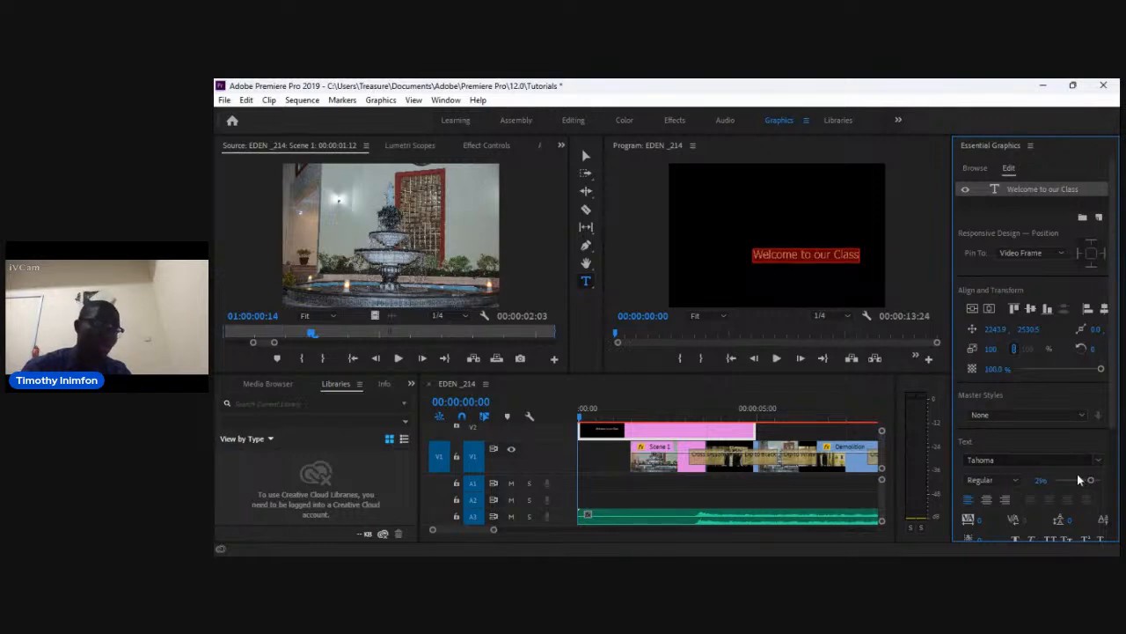
Center-align the title text and set its font style to Bold.
click(987, 502)
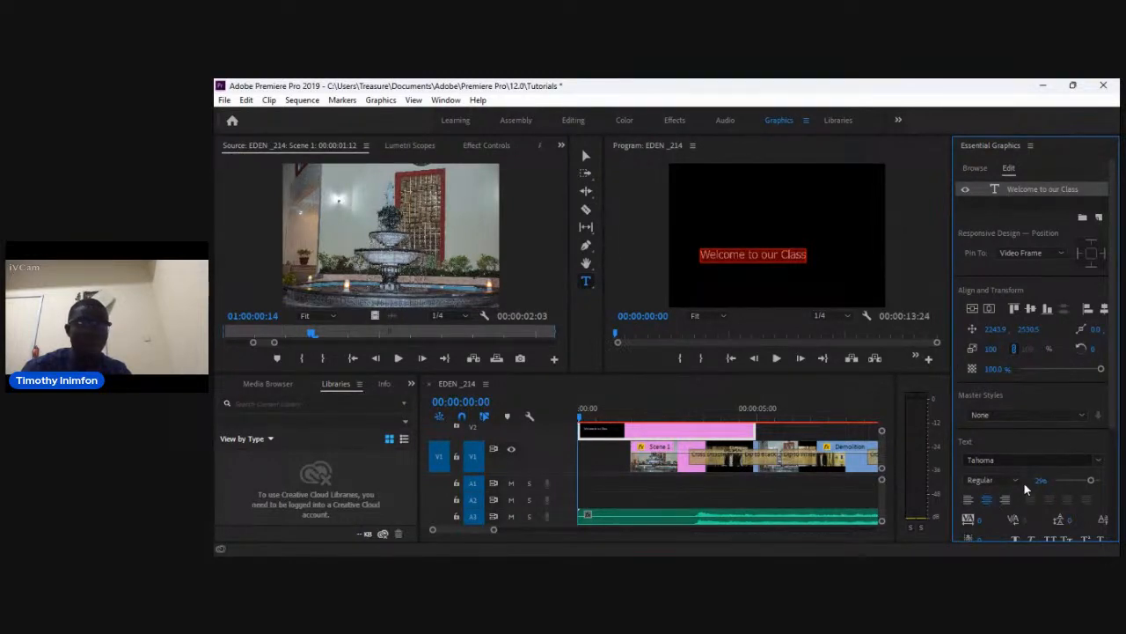
click(1015, 481)
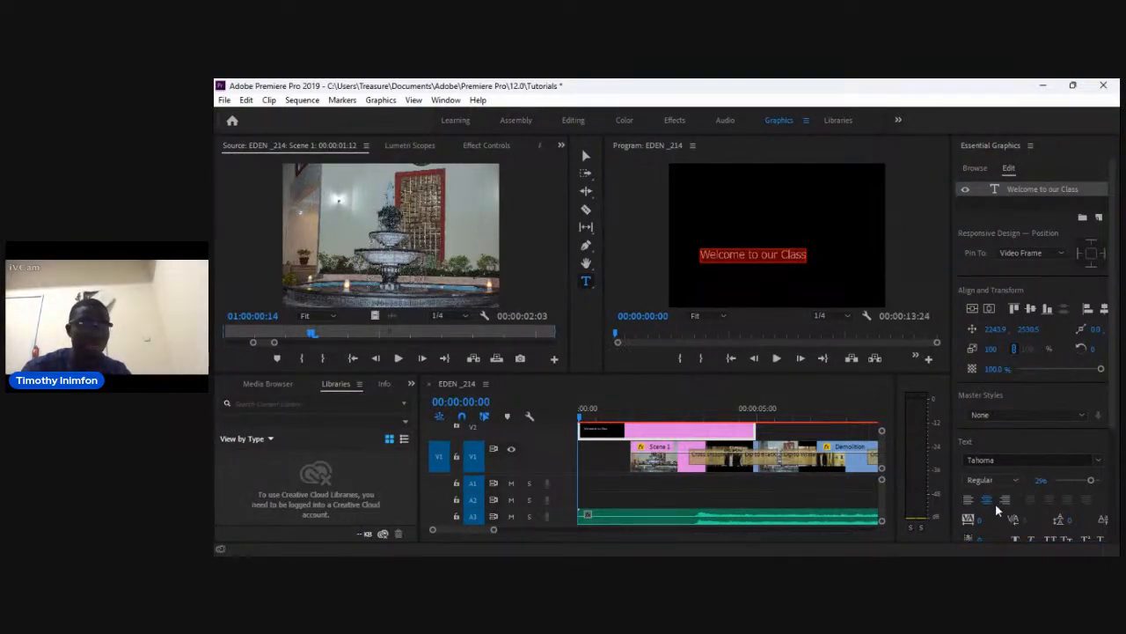
click(997, 506)
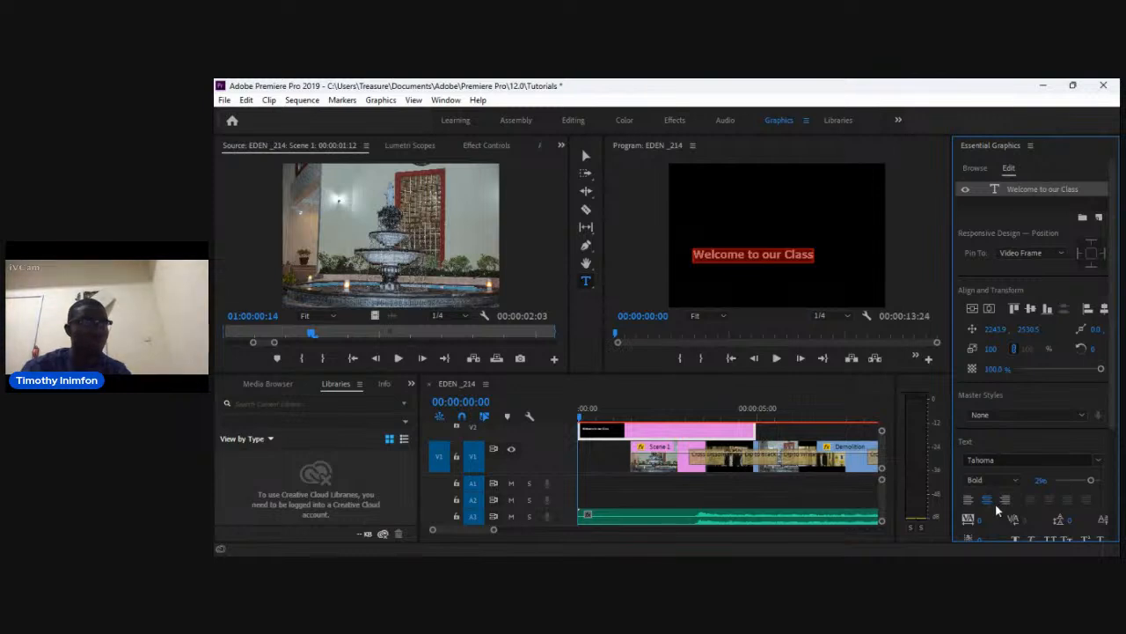
Change the title's font to Tw Cen MT and set its font size to 400.
click(1096, 460)
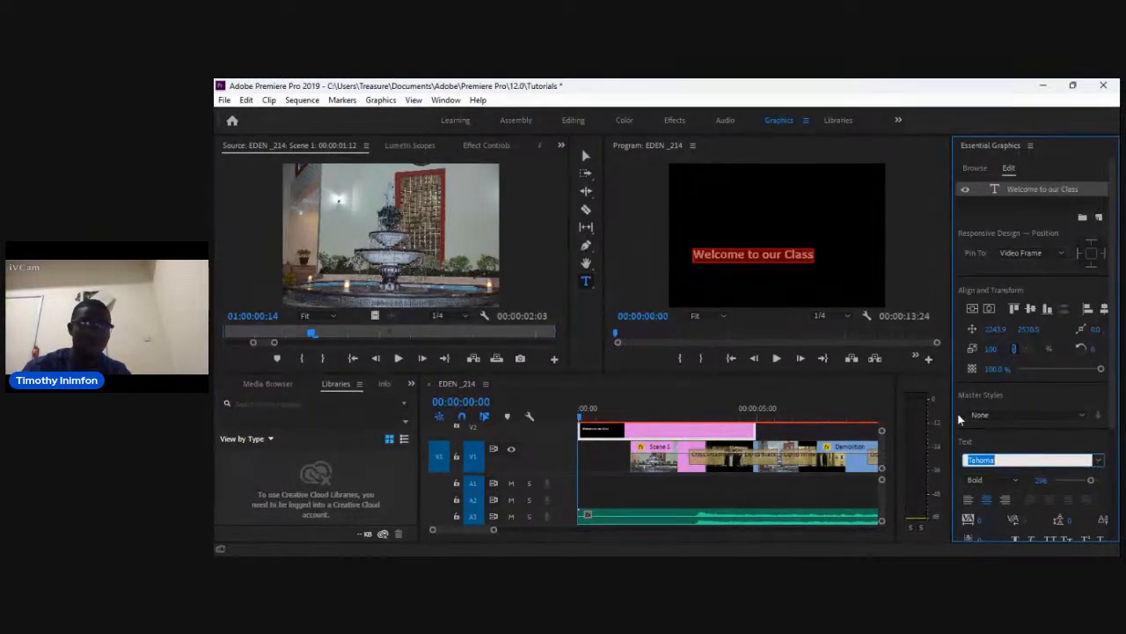
click(946, 300)
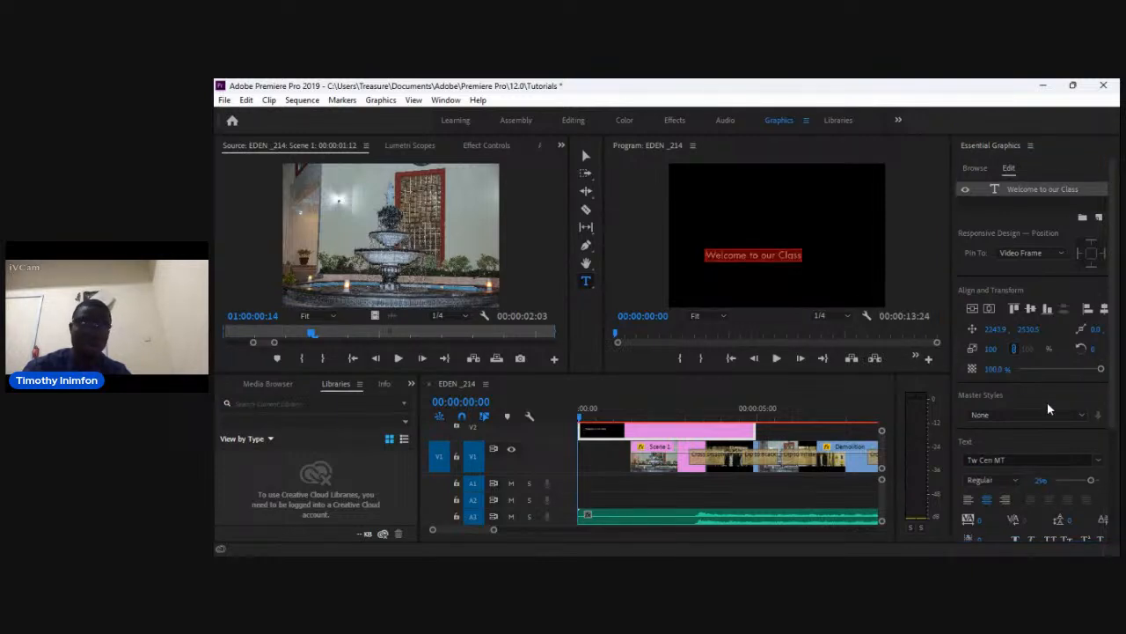
click(1100, 461)
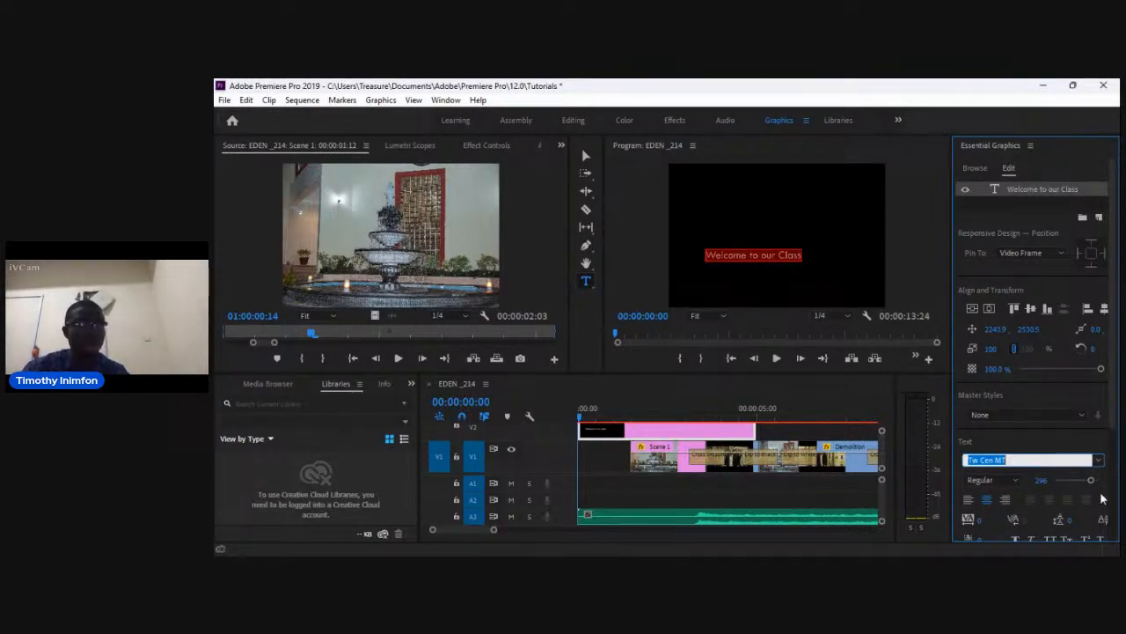
drag(1092, 481, 1099, 482)
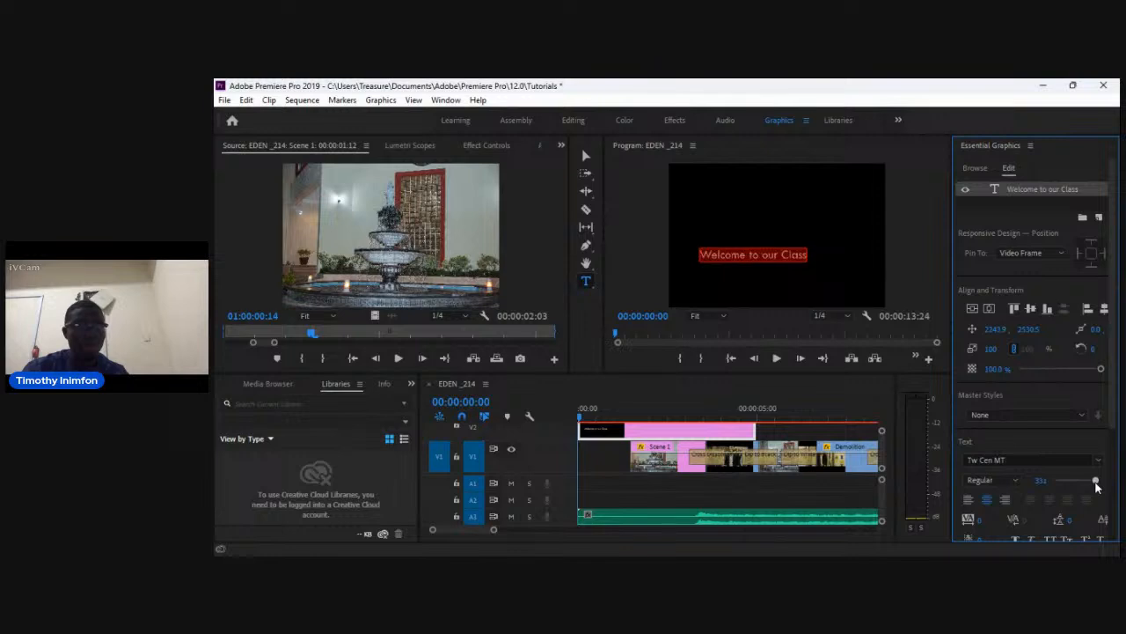
click(1052, 485)
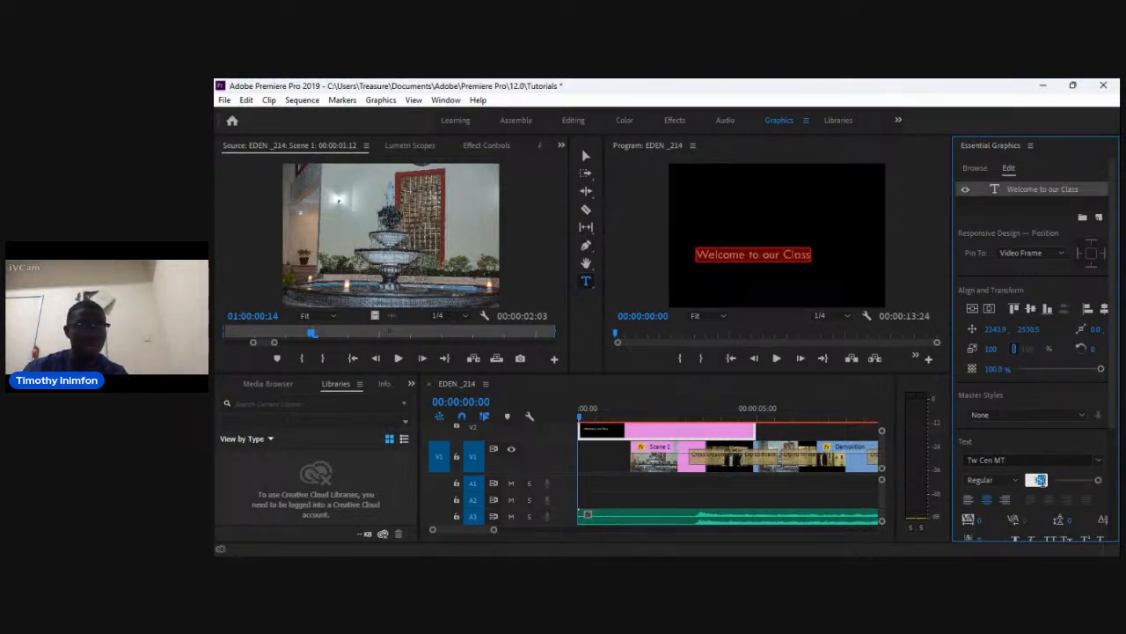
text(400)
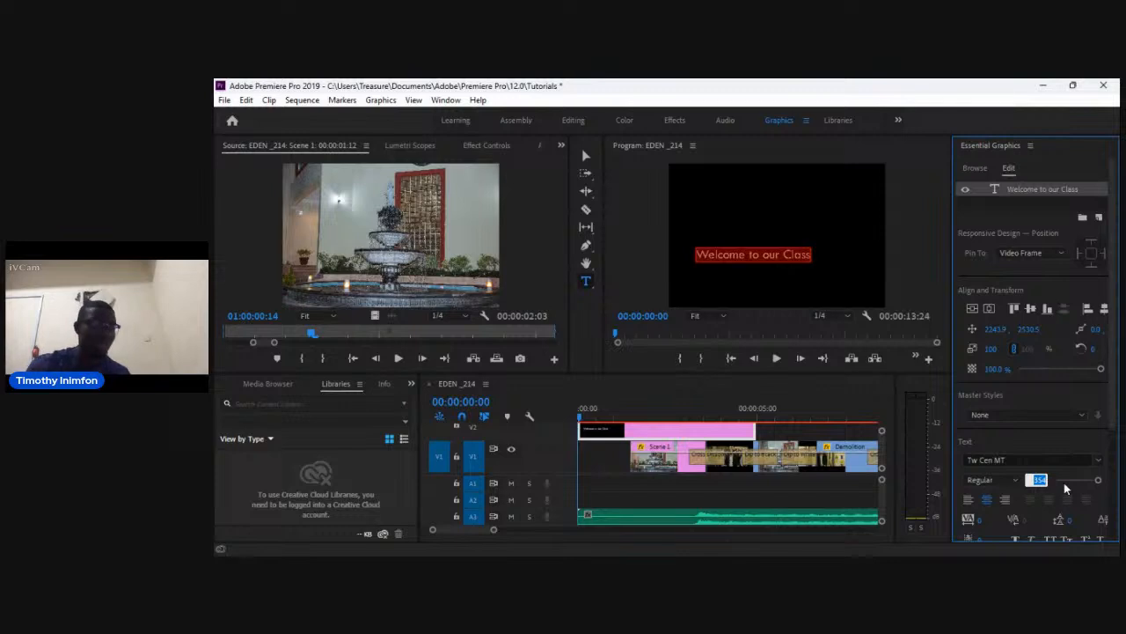
key(Return)
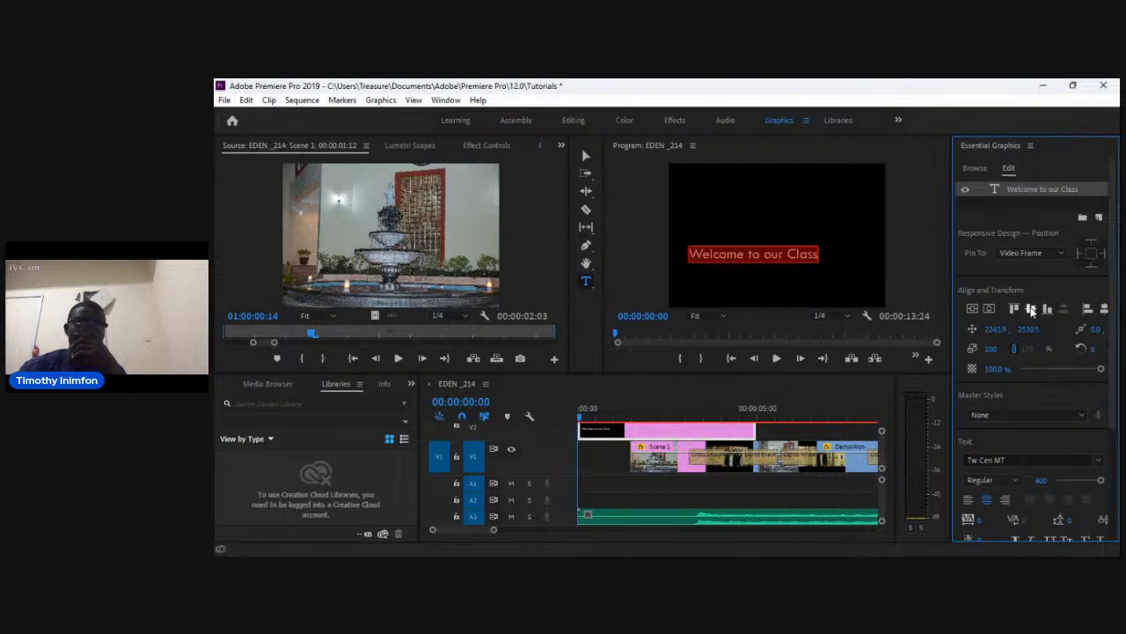
Align the title to the vertical center and horizontal center of the video frame.
click(1031, 309)
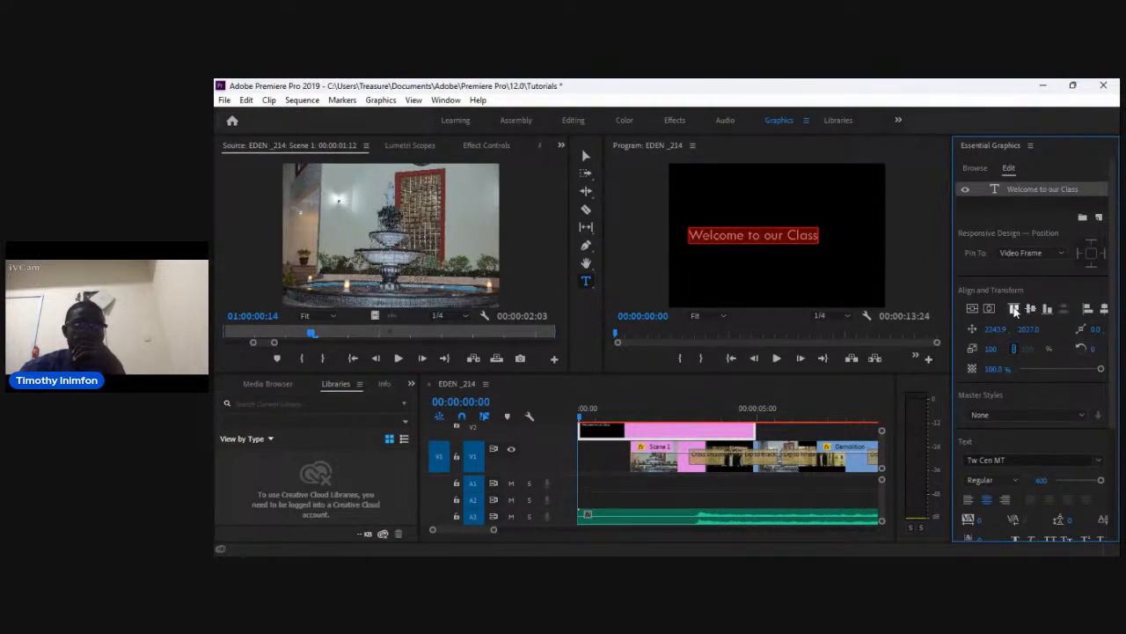
click(1015, 309)
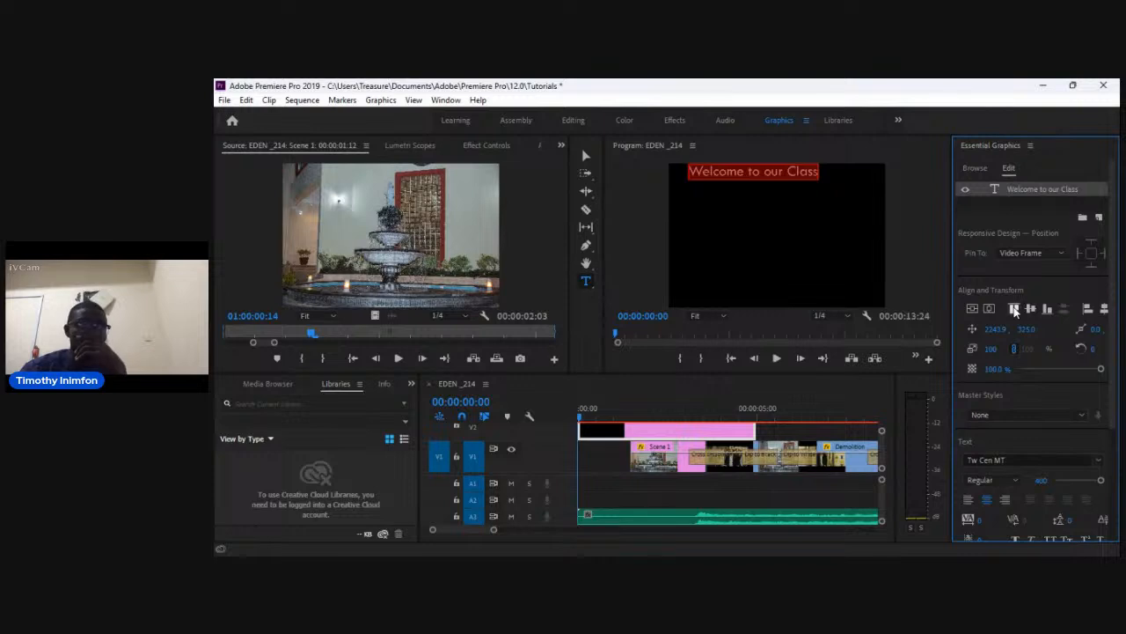
click(1031, 309)
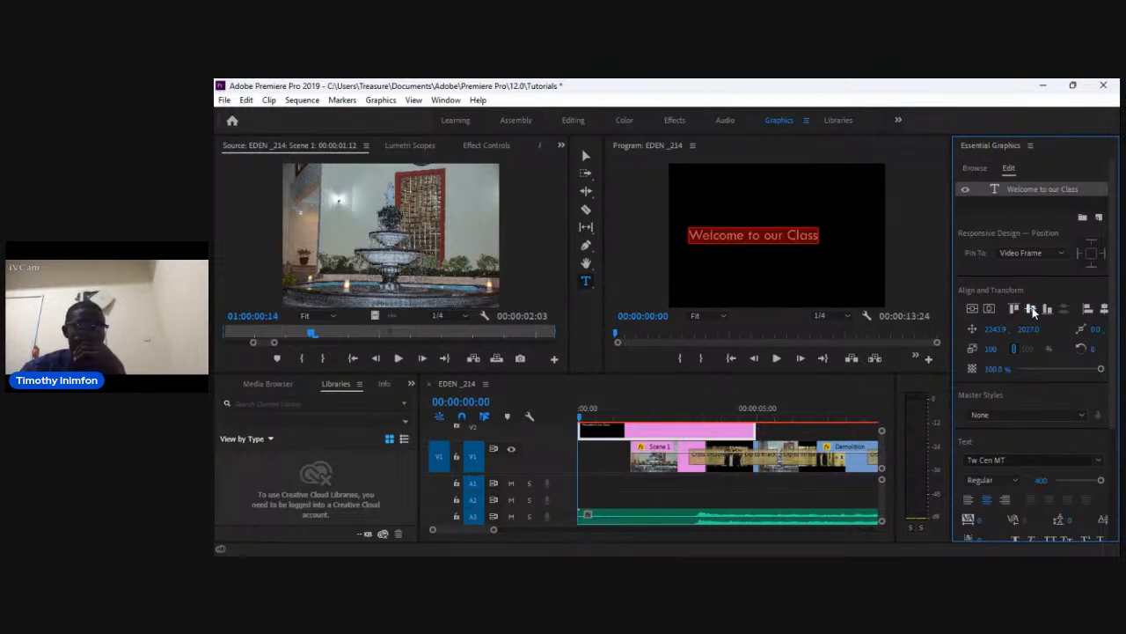
click(1104, 309)
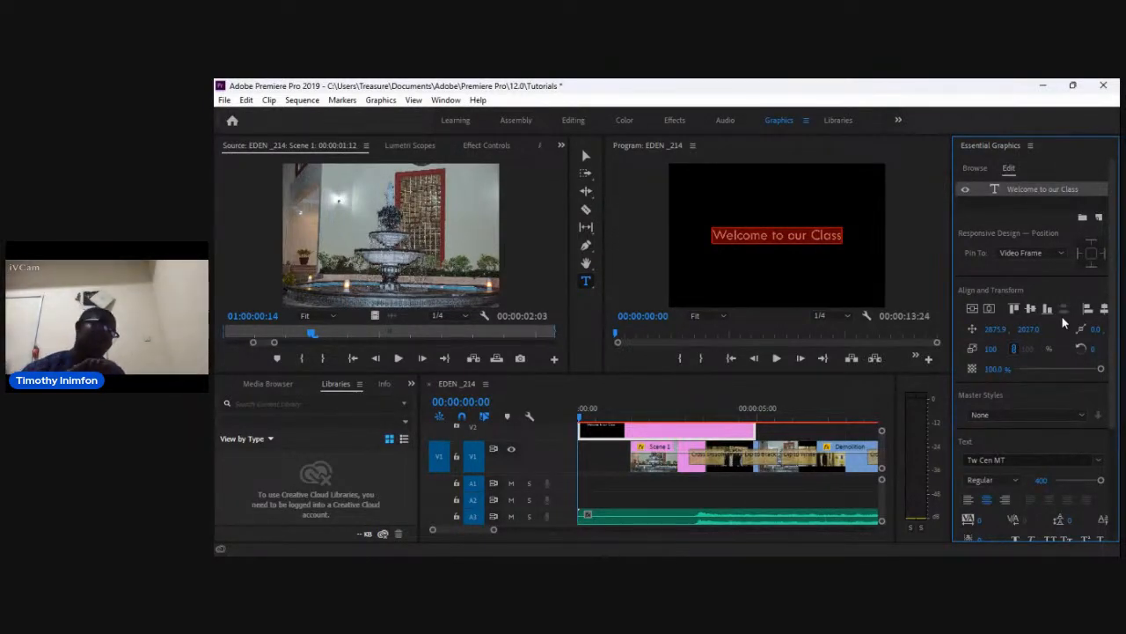
Start a new text layer below the title and switch to the Editing workspace.
click(723, 270)
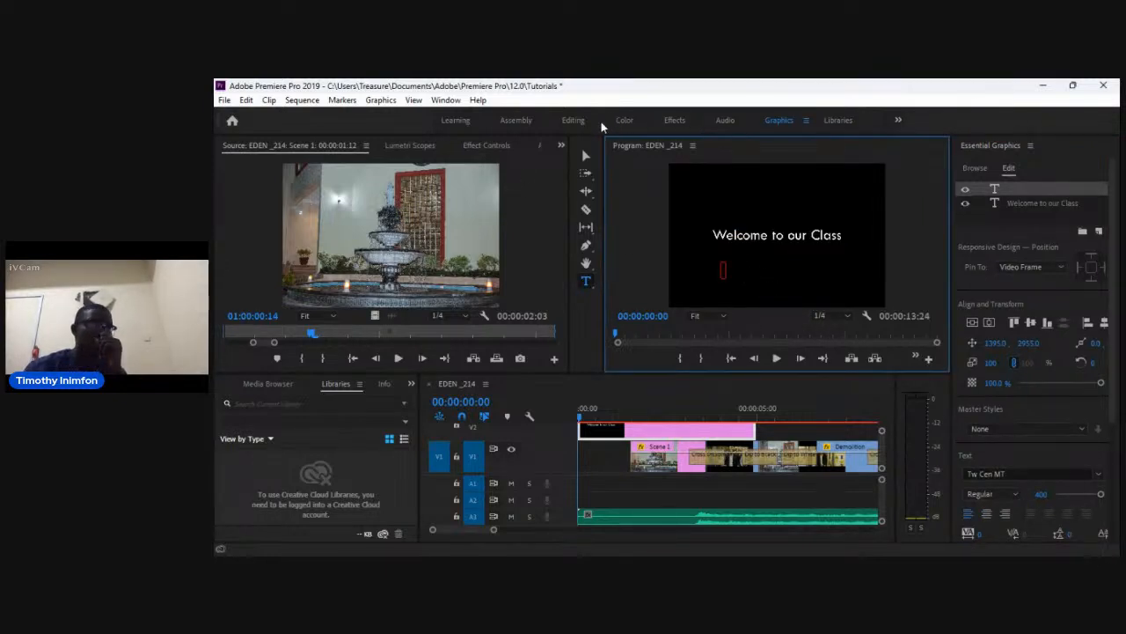
click(576, 126)
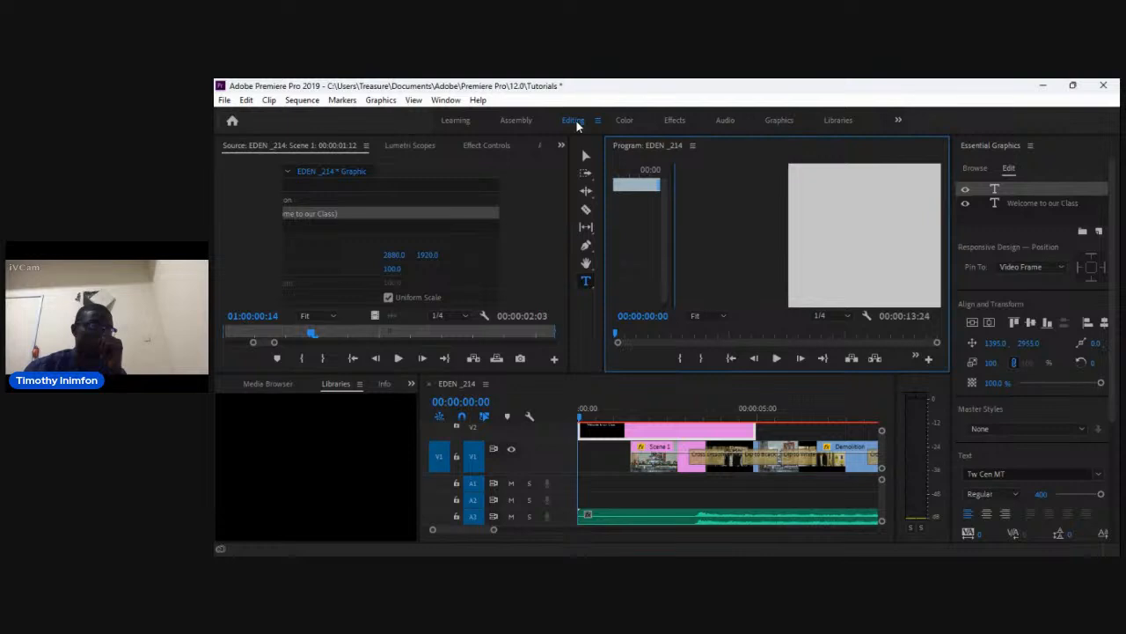
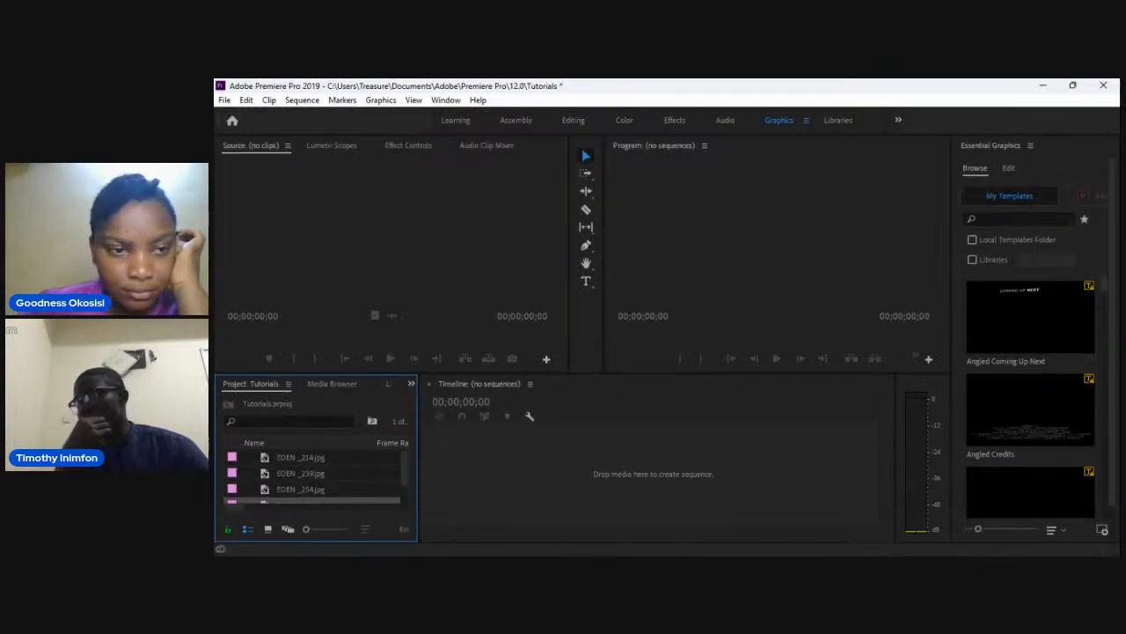
Create a sequence by placing the EDEN_214.jpg image onto the empty timeline.
click(301, 458)
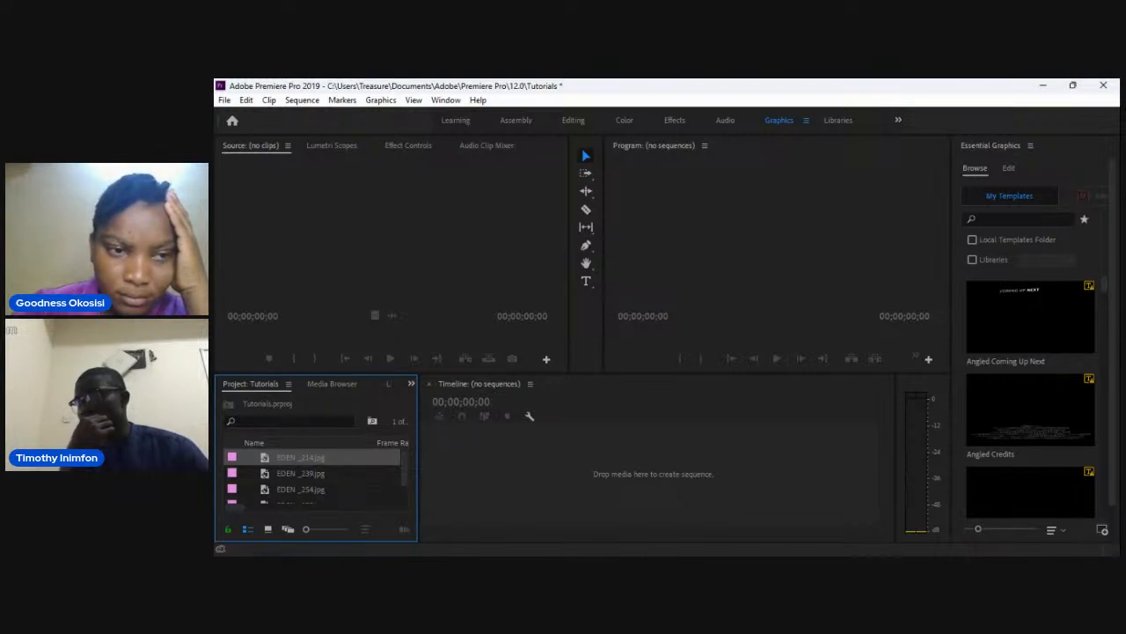
drag(300, 458, 653, 474)
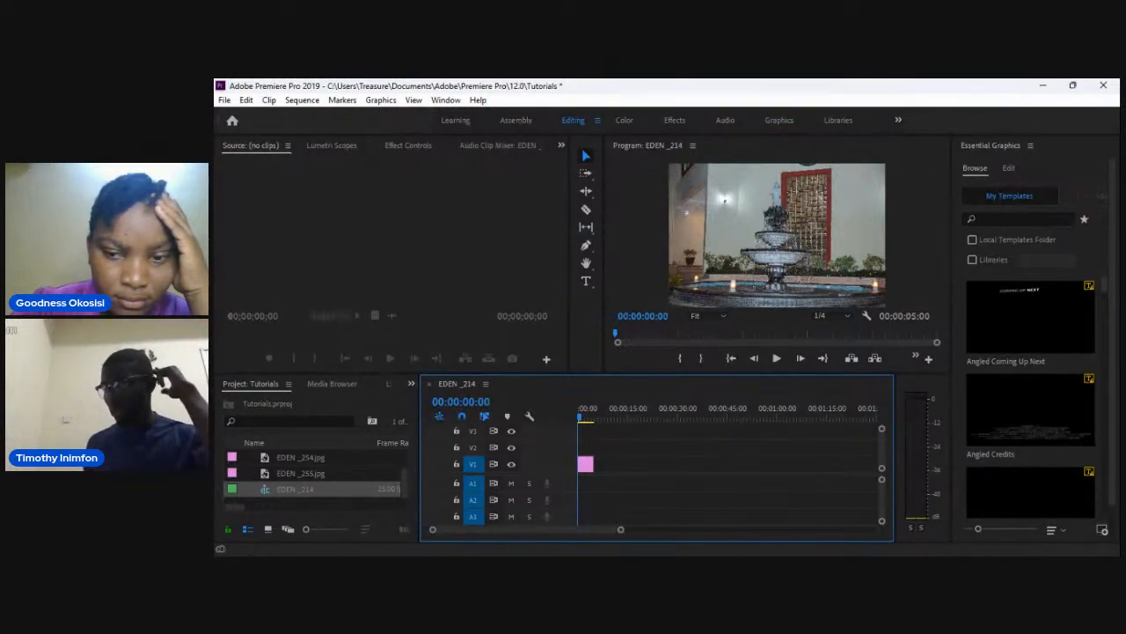
click(779, 120)
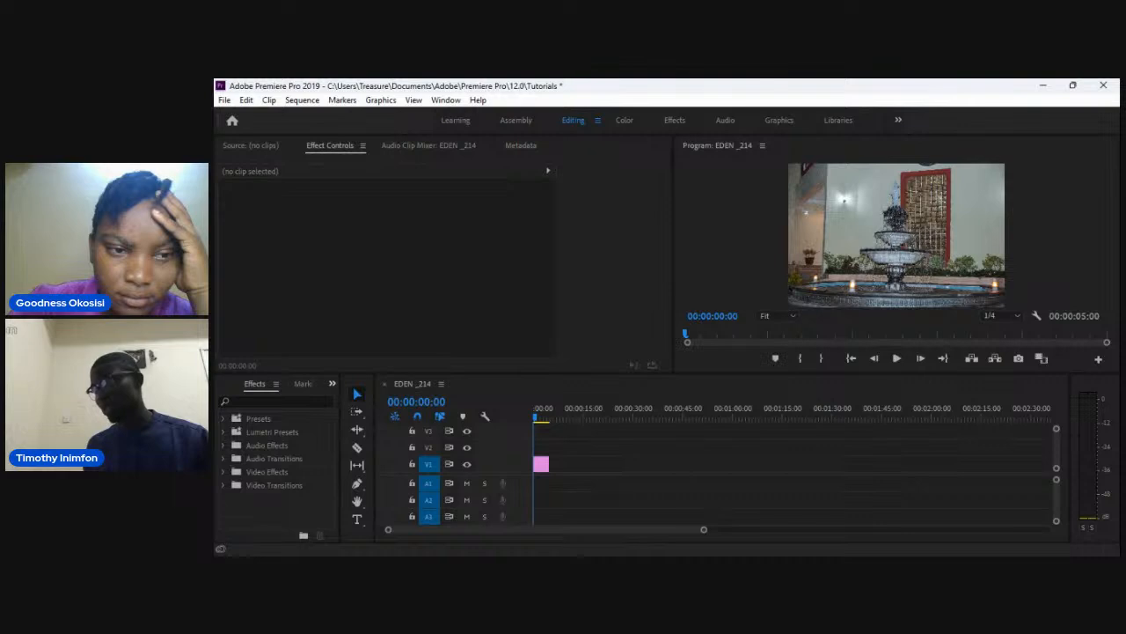
Import the Demolition Movie clip and add it to the sequence on V1.
key(shift+1)
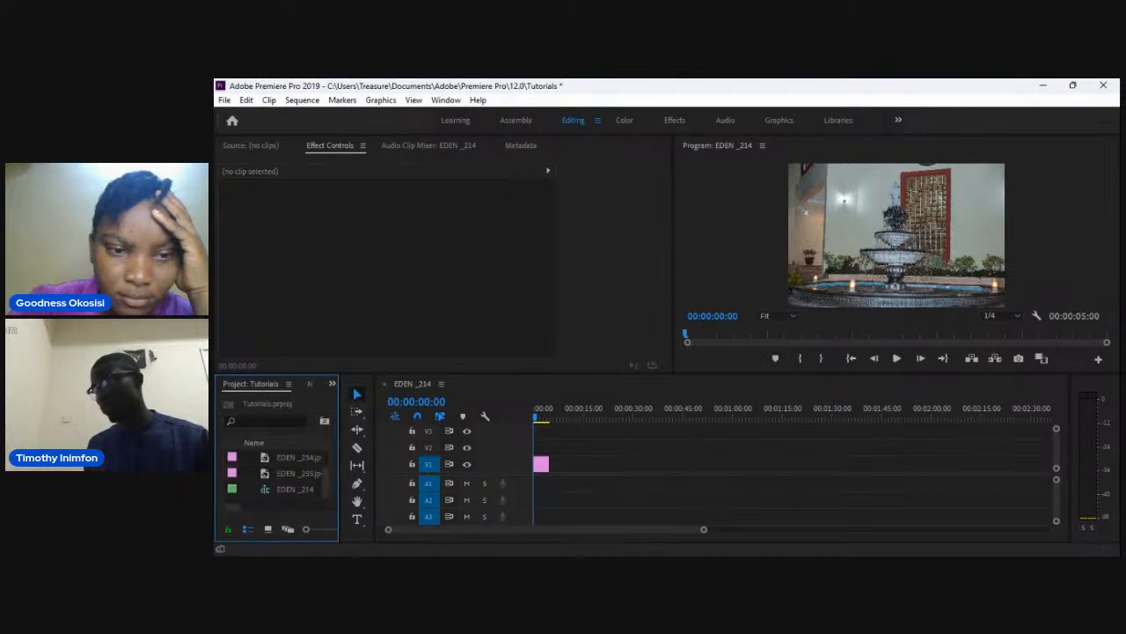
key(ctrl+i)
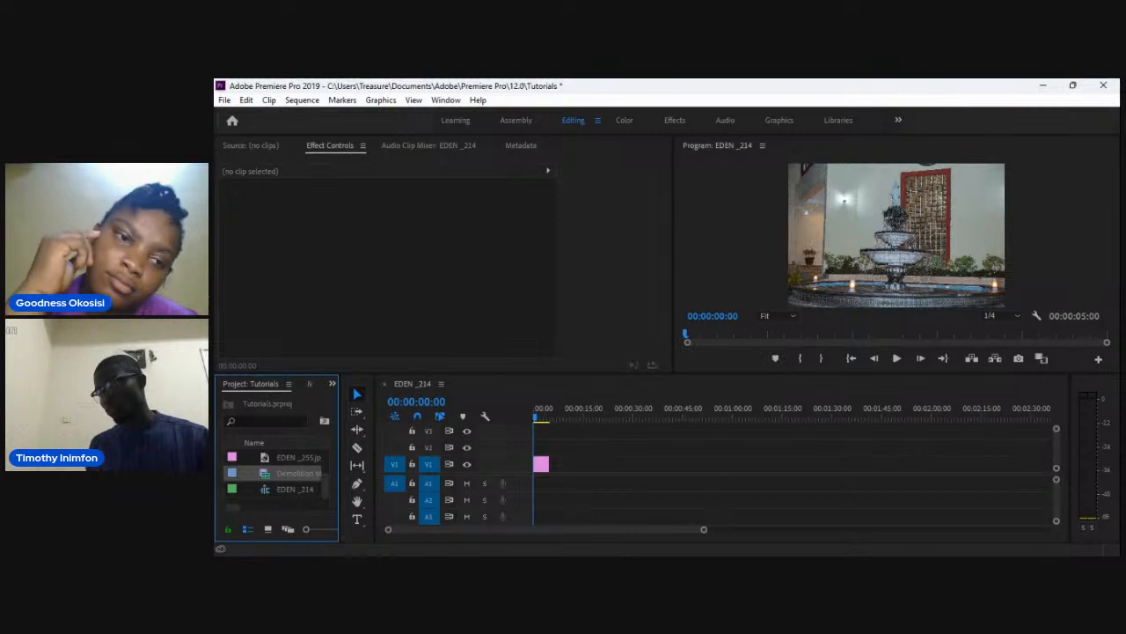
drag(299, 473, 629, 468)
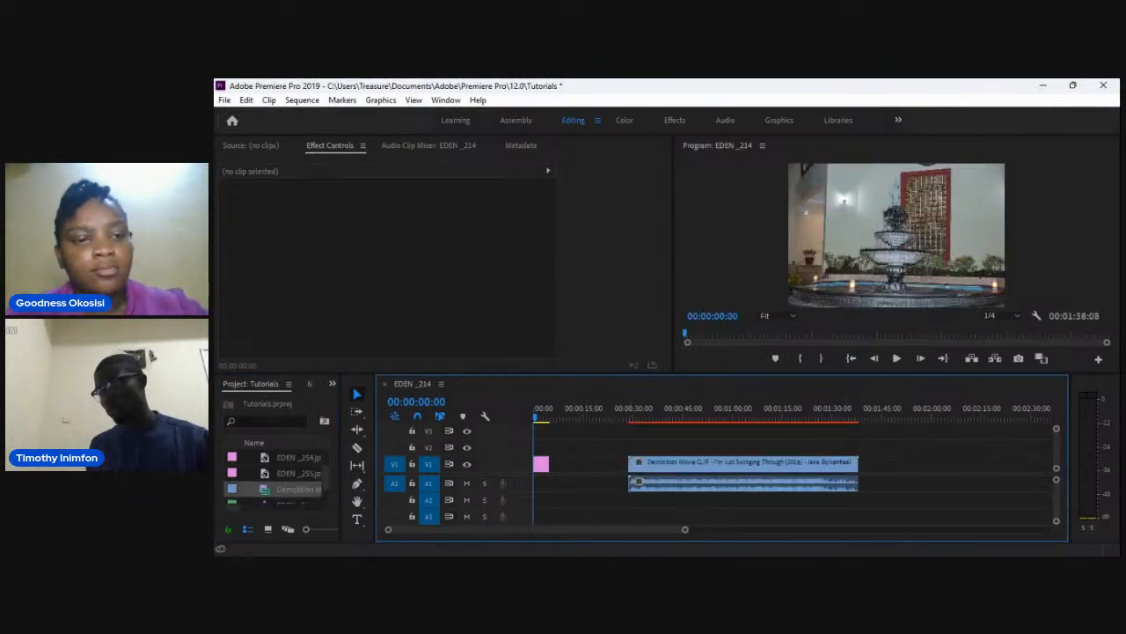
Add more EDEN images to V1 and arrange the image clips near the start of the timeline.
drag(299, 474, 567, 465)
click(570, 465)
click(547, 464)
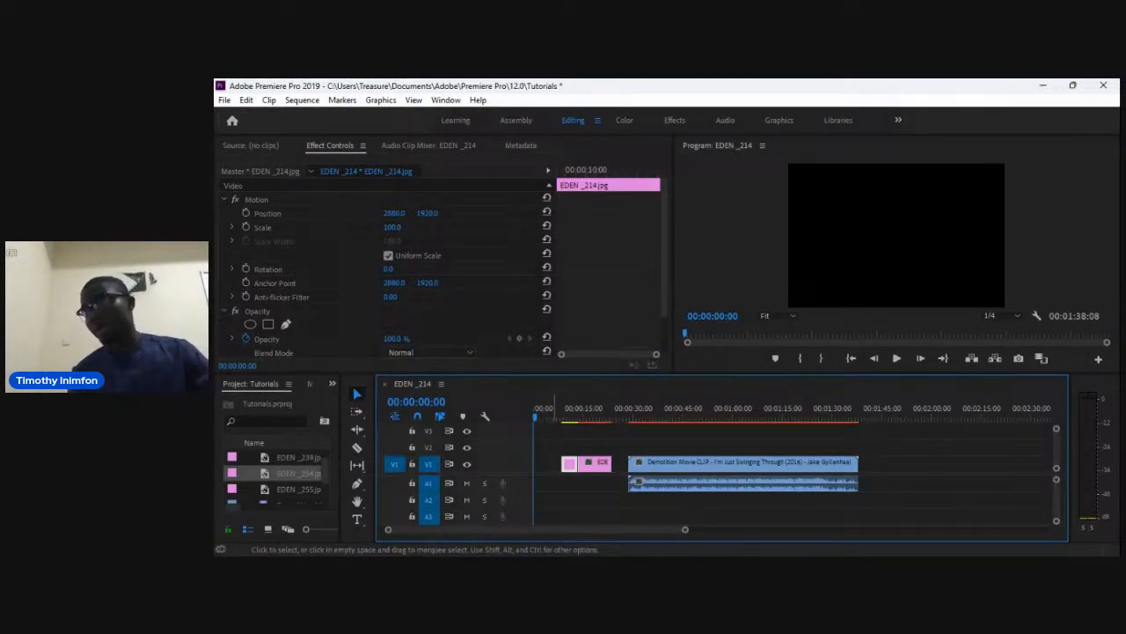
click(554, 463)
click(567, 498)
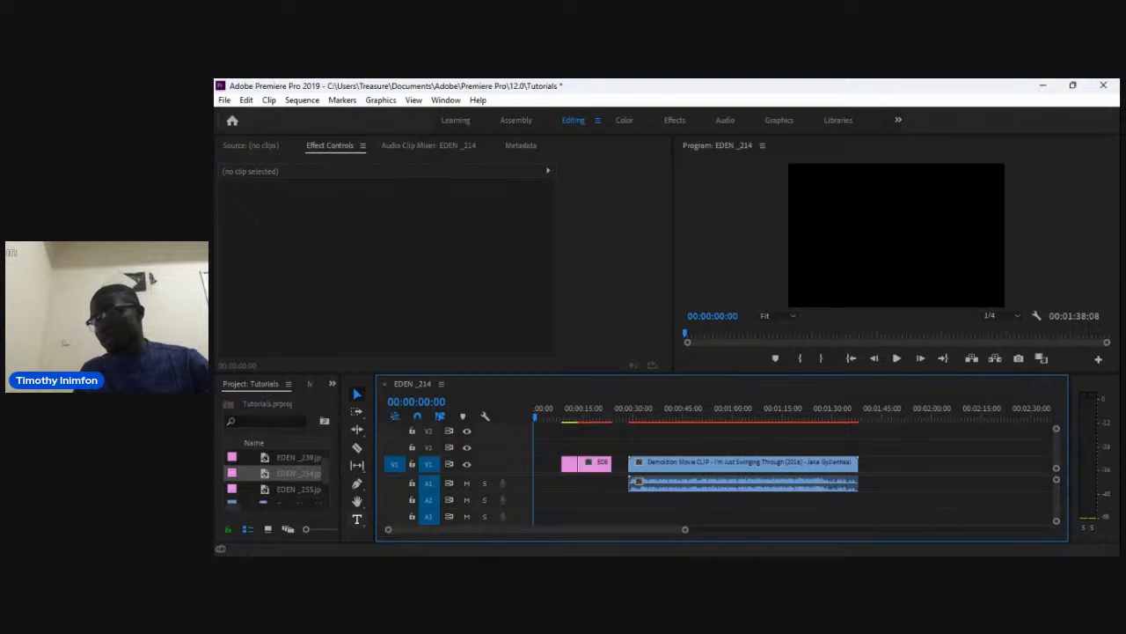
Create a text layer at the start of the sequence reading "Welcome to our class".
key(t)
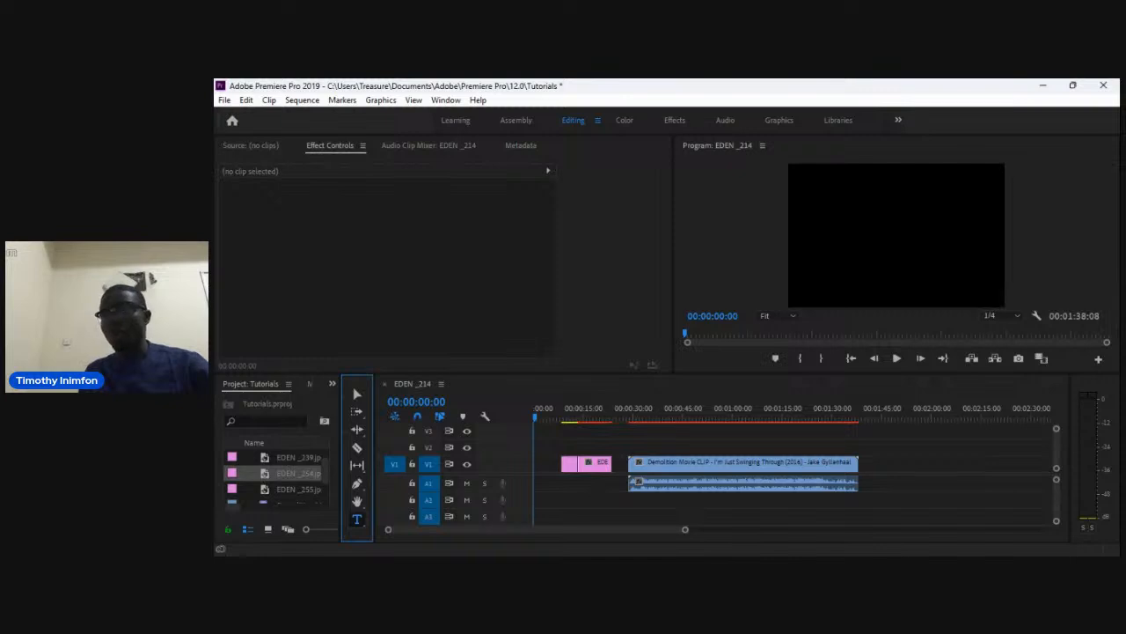
click(895, 235)
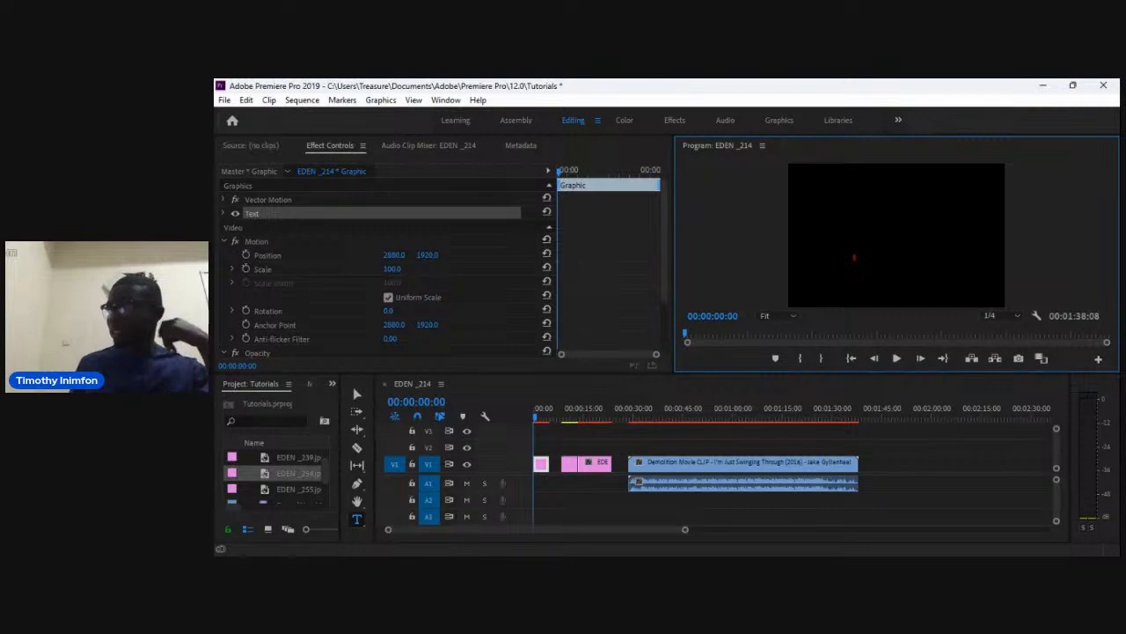
text(H)
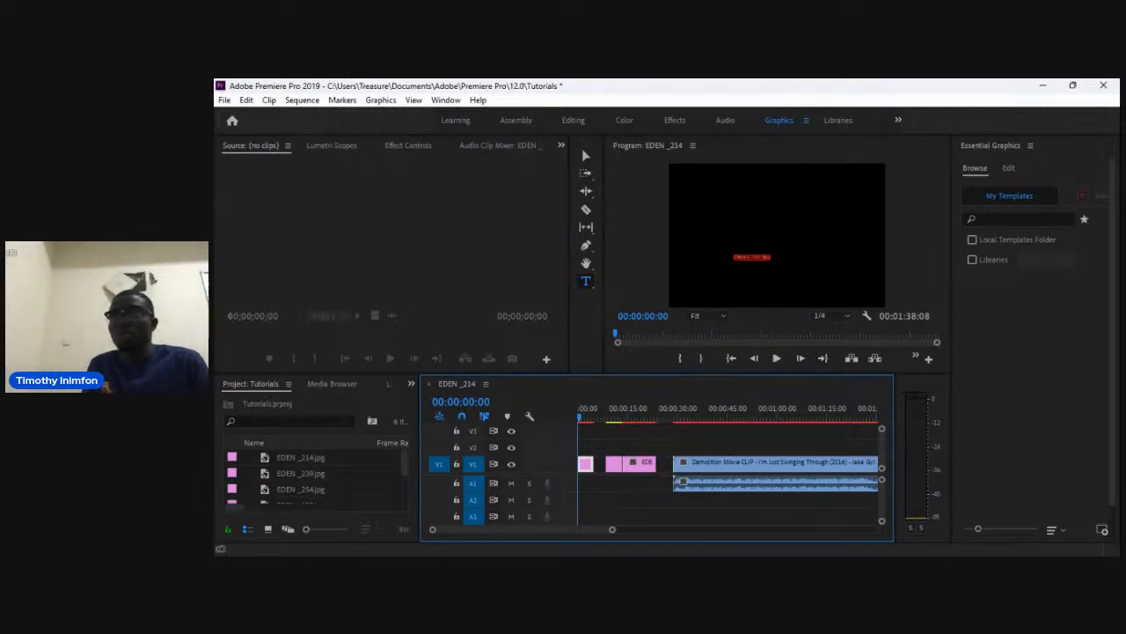
key(alt+Tab)
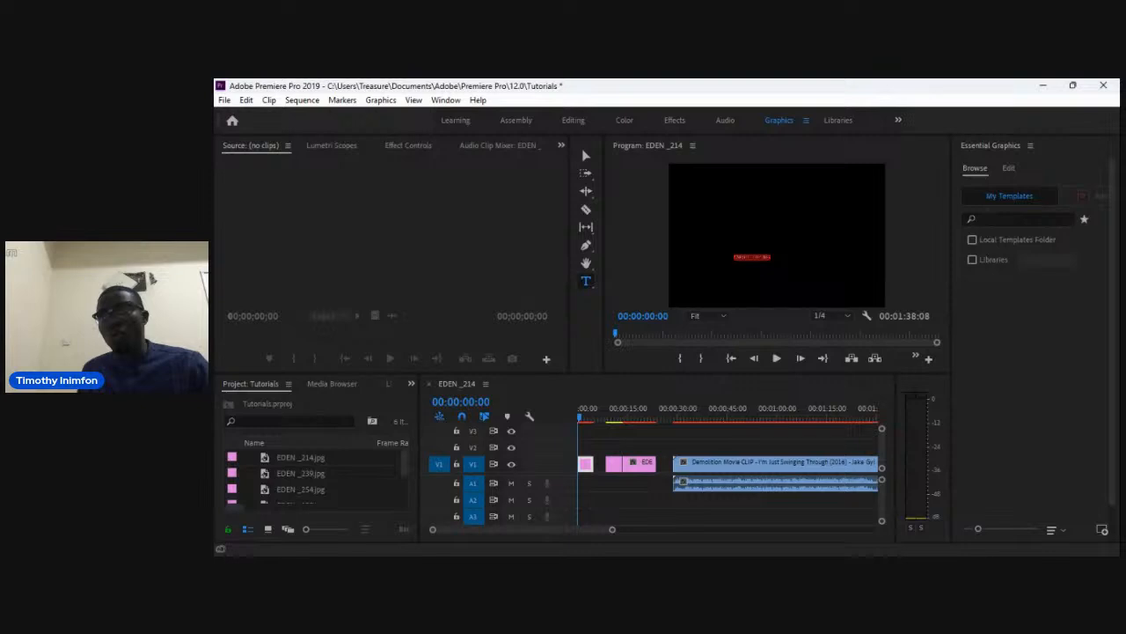
Center-align the title text and align it to the vertical and horizontal center of the video frame.
click(1008, 168)
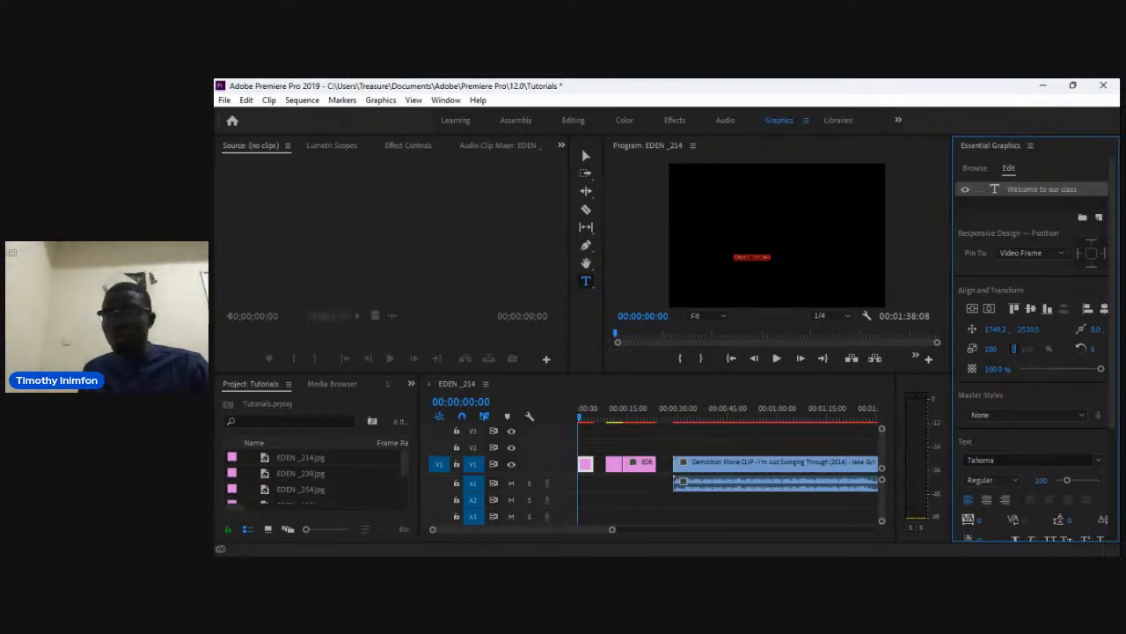
click(987, 500)
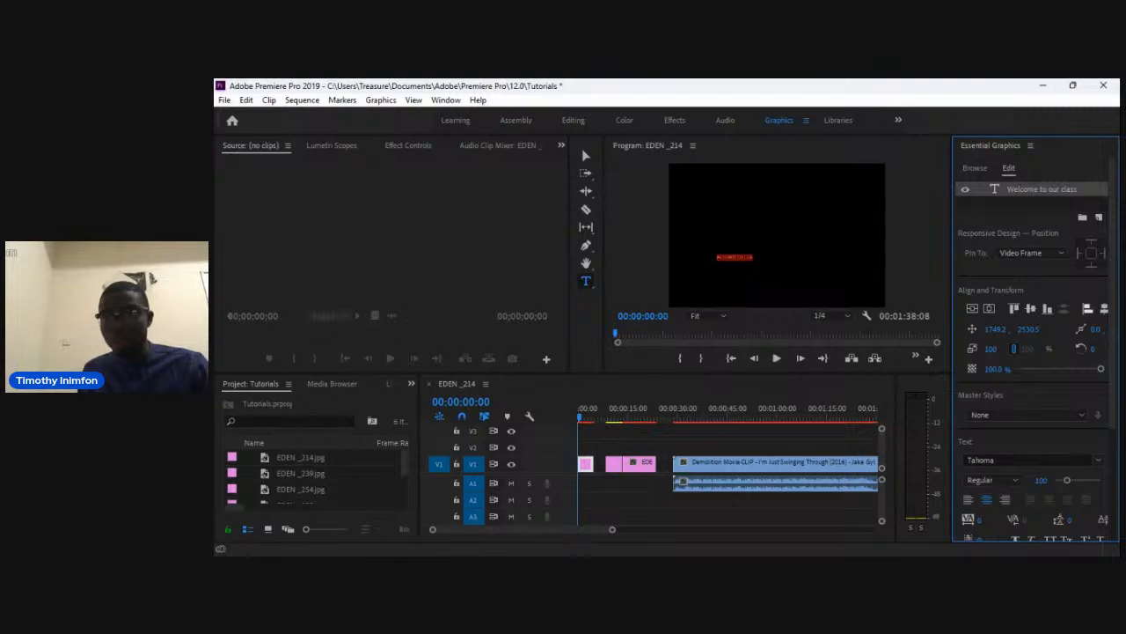
click(1030, 307)
click(1105, 308)
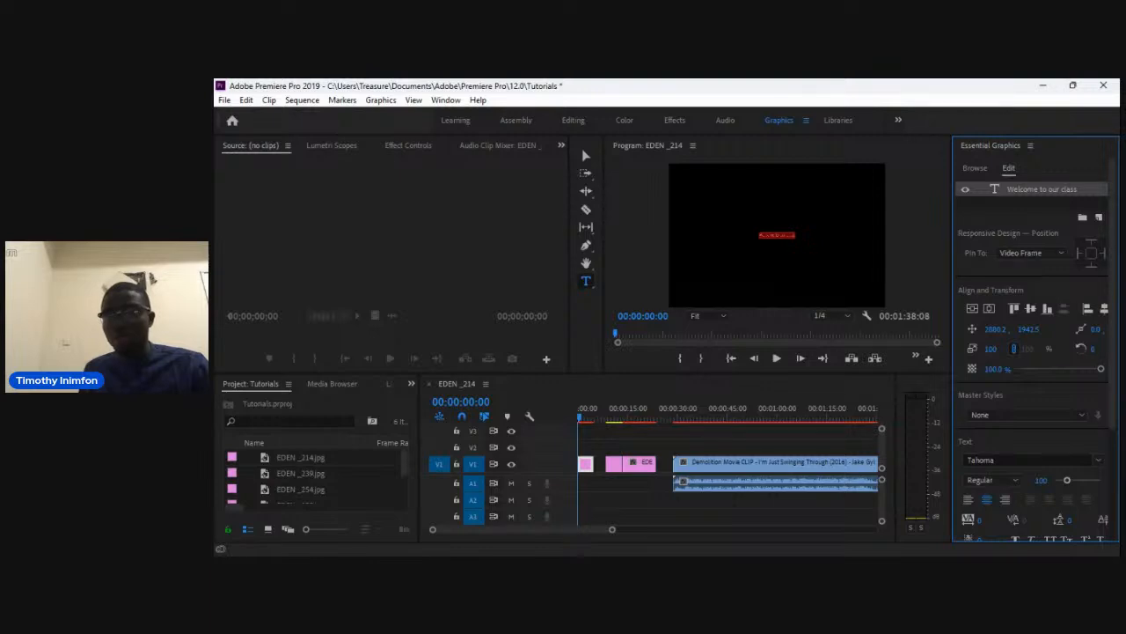
Set the title's font size to 360 and choose a different font for it.
drag(1068, 480, 1099, 480)
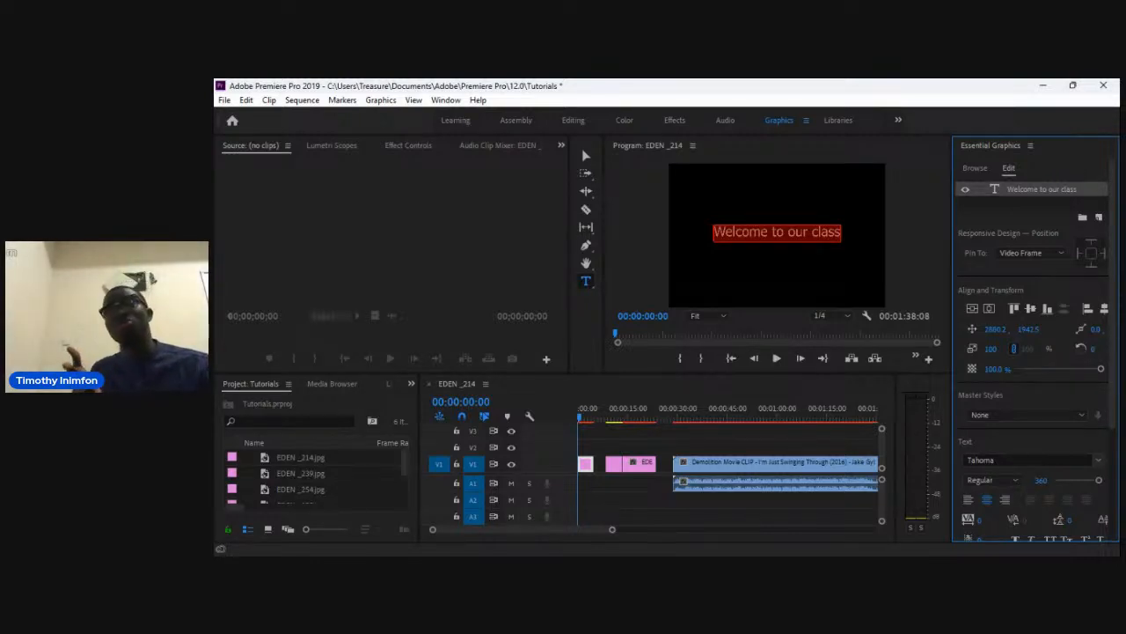
click(1026, 460)
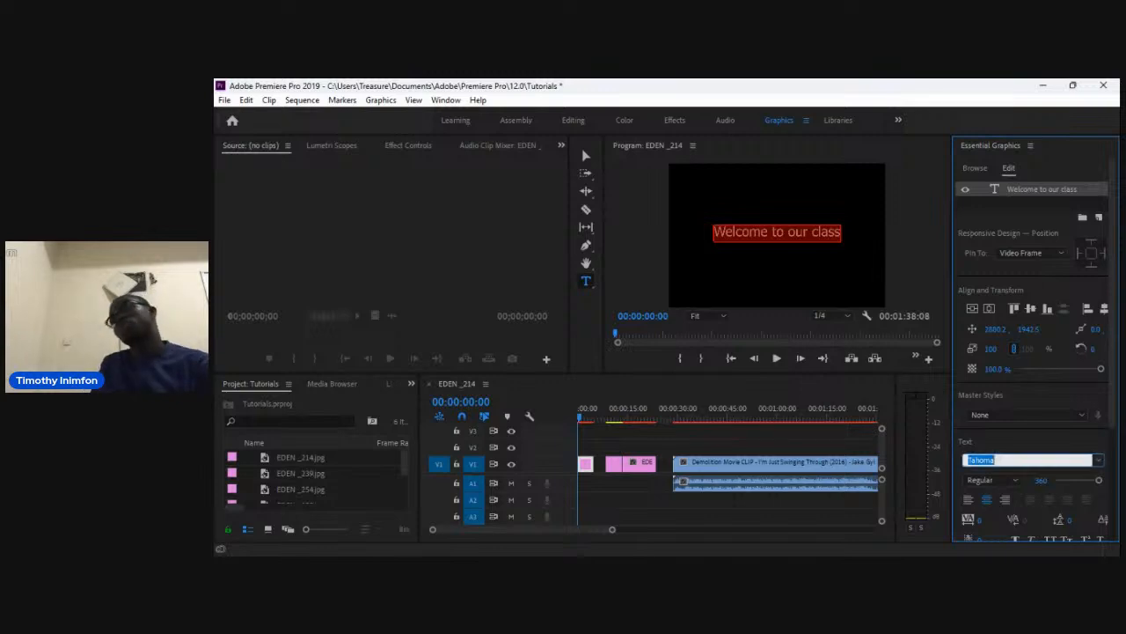
click(389, 384)
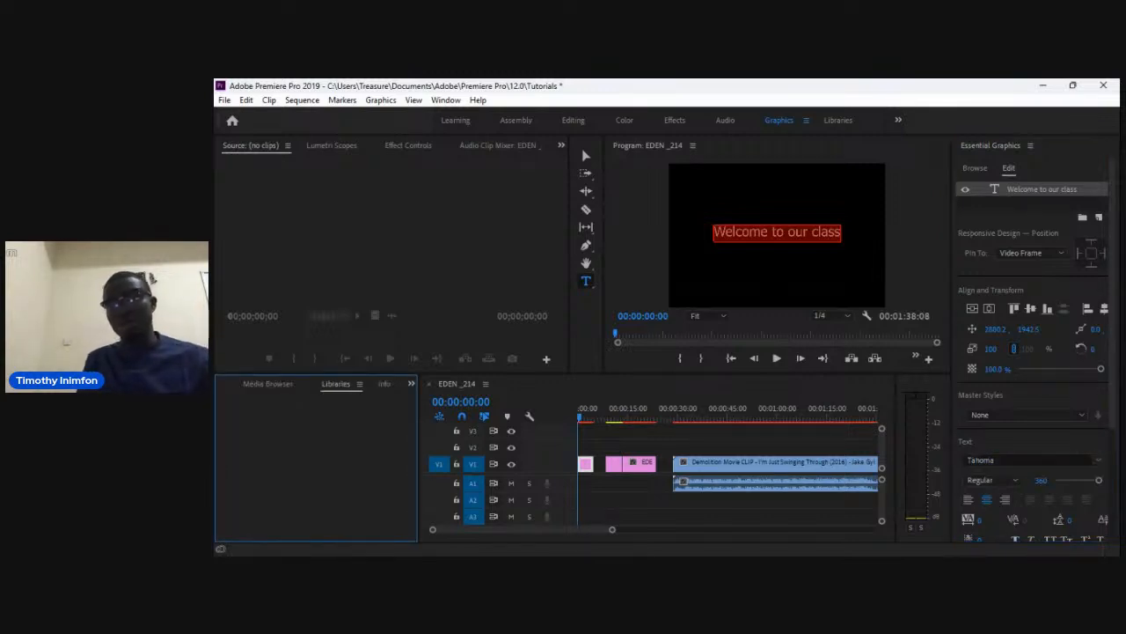
click(1025, 460)
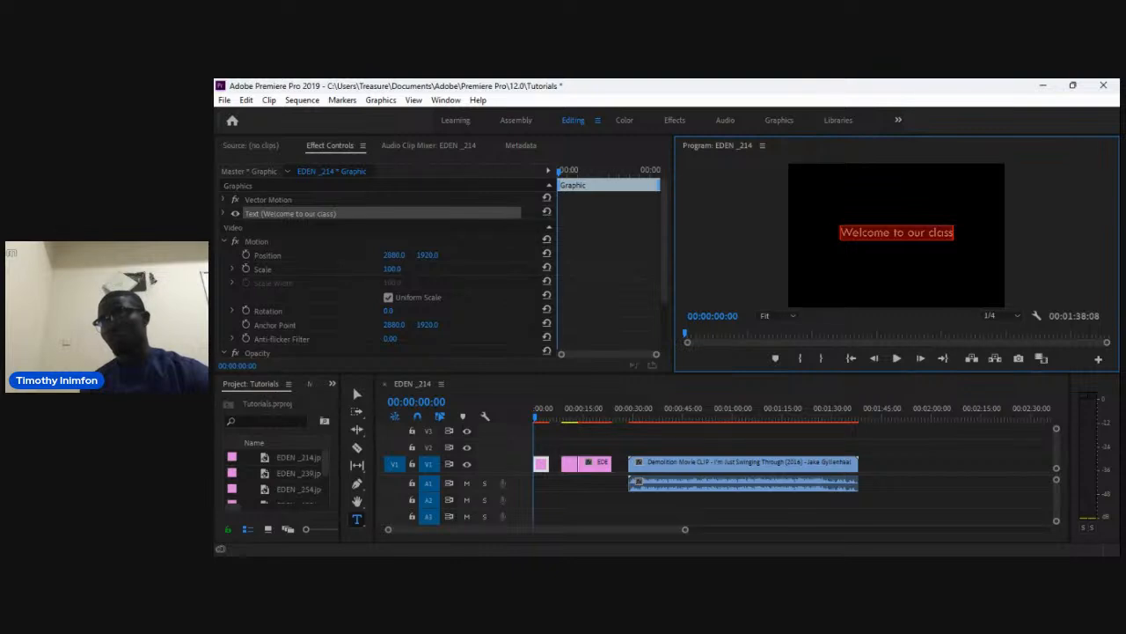
Play the sequence from the start to preview the title.
click(353, 388)
click(614, 447)
key(space)
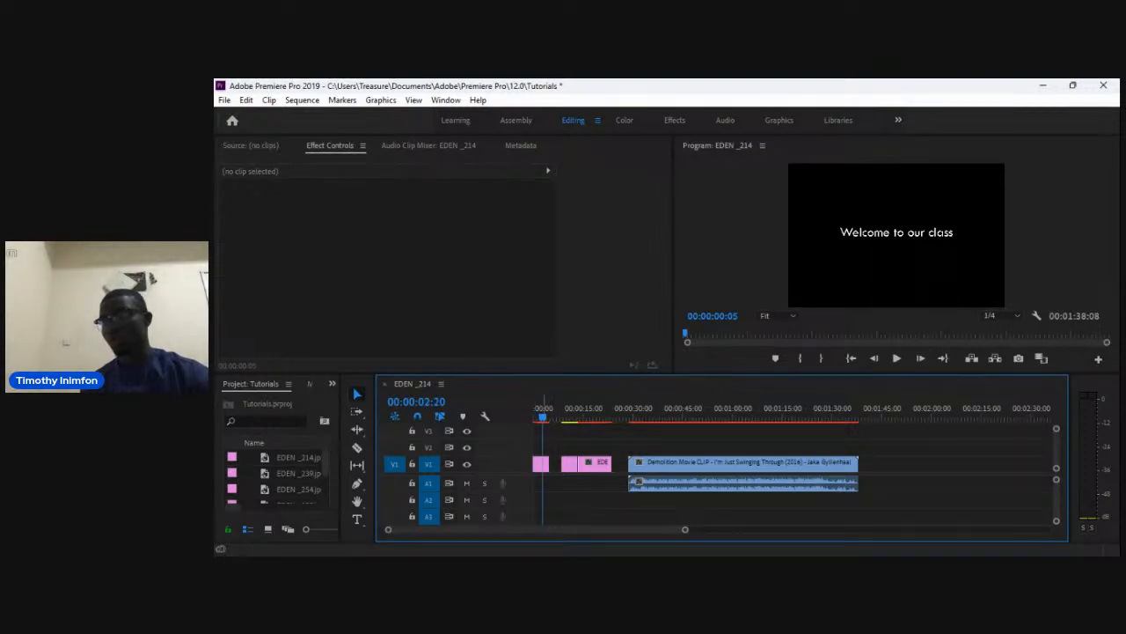
key(Home)
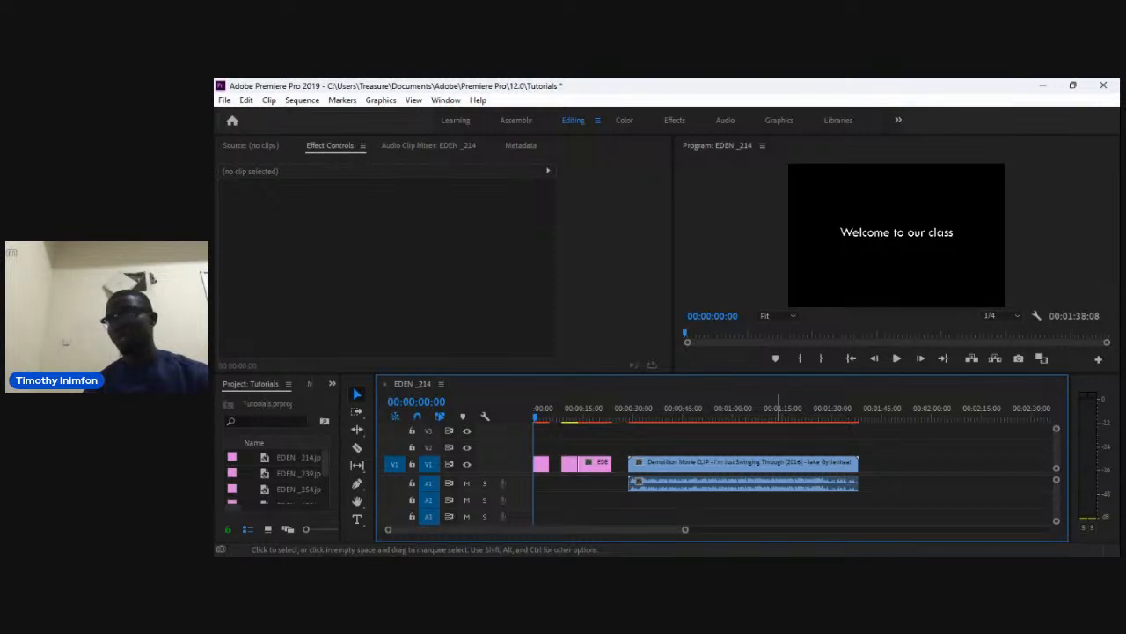
key(space)
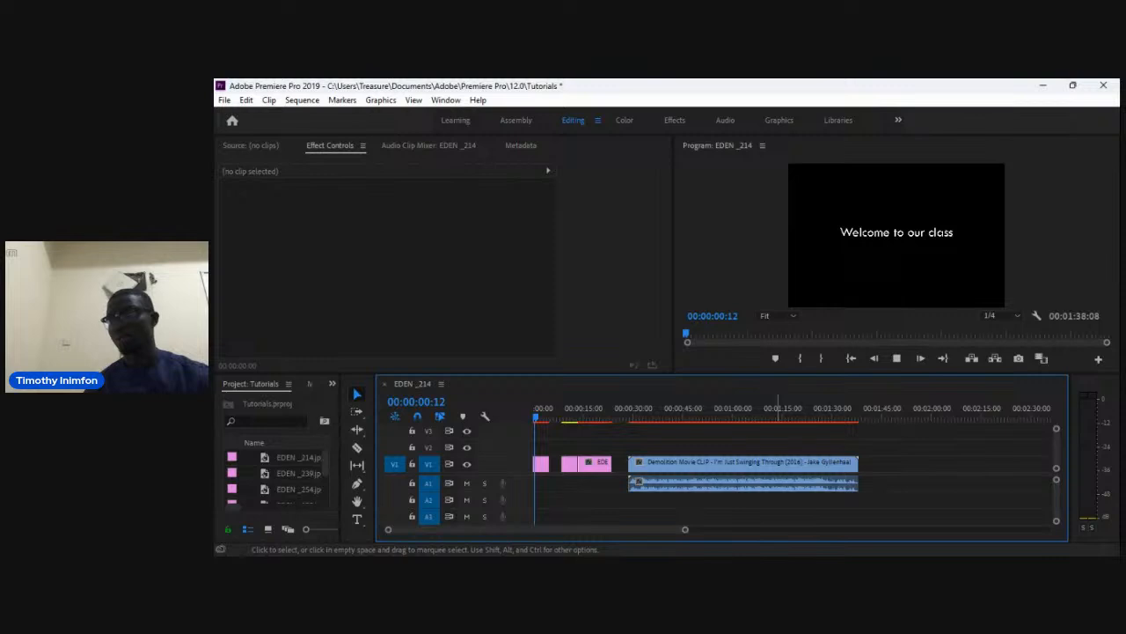
Move the Demolition Movie clip so it sits on V1 directly after the image clips.
click(778, 464)
drag(778, 464, 699, 447)
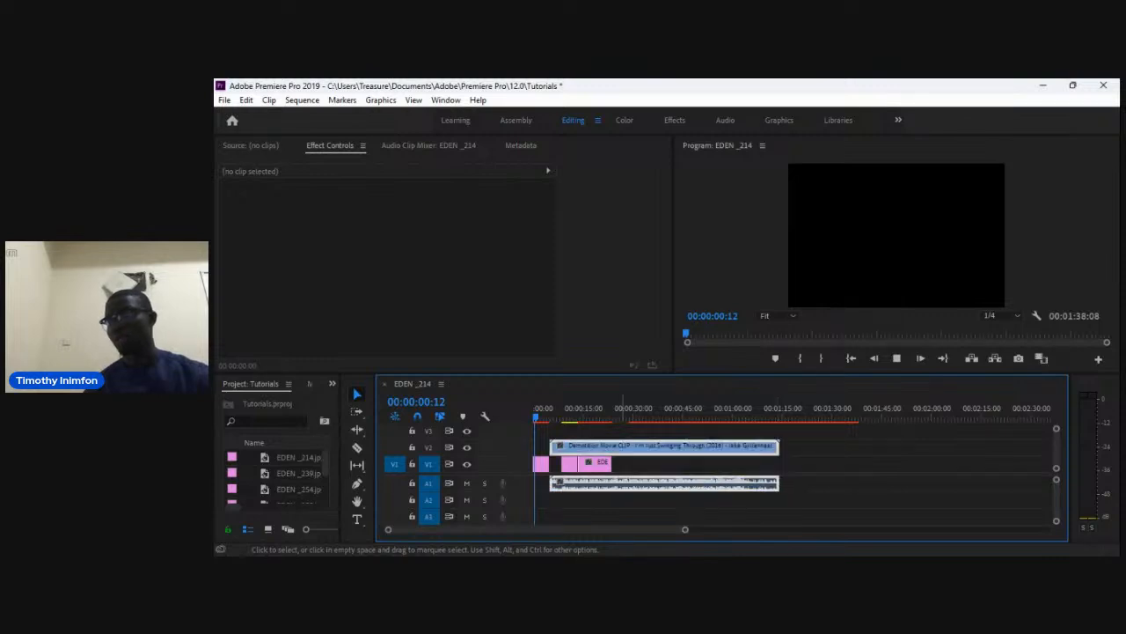
click(545, 413)
drag(547, 414, 532, 414)
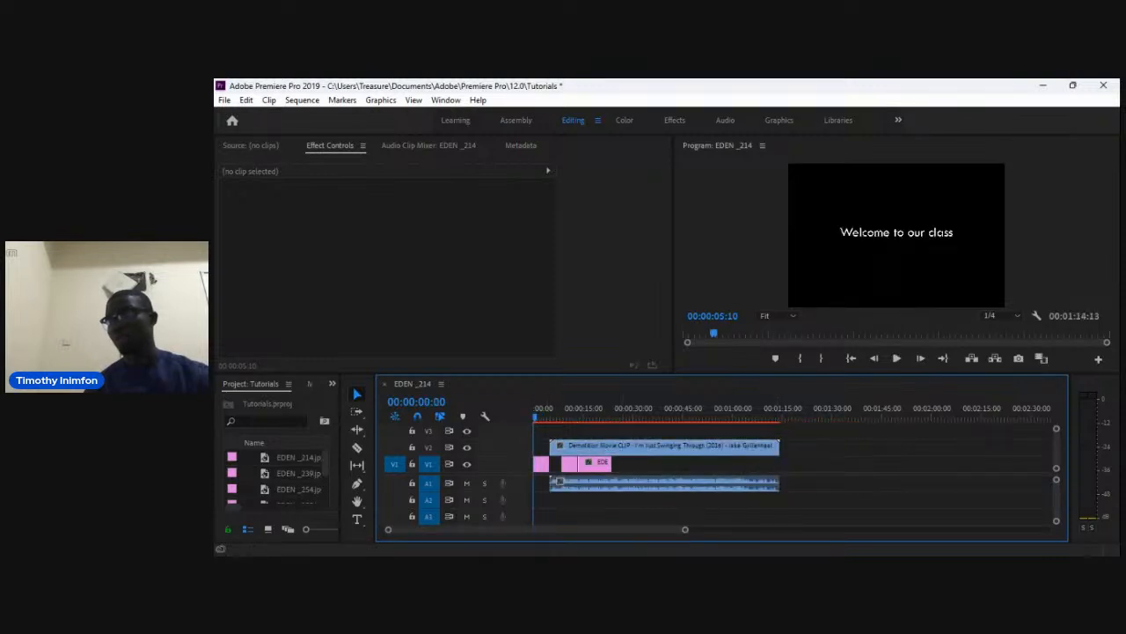
drag(621, 447, 684, 464)
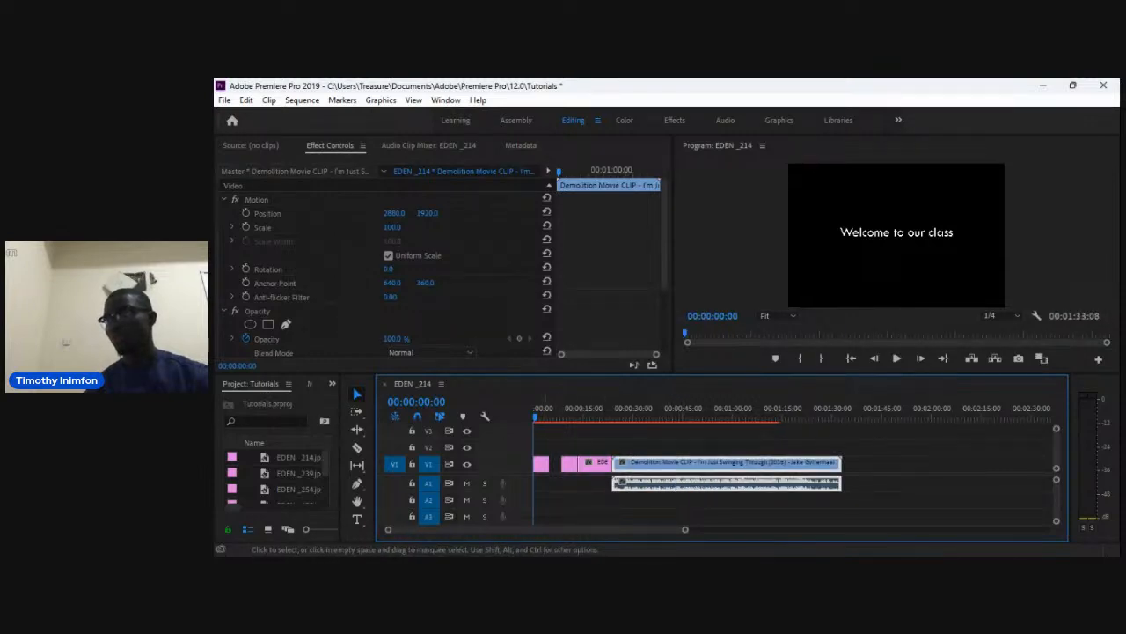
click(603, 500)
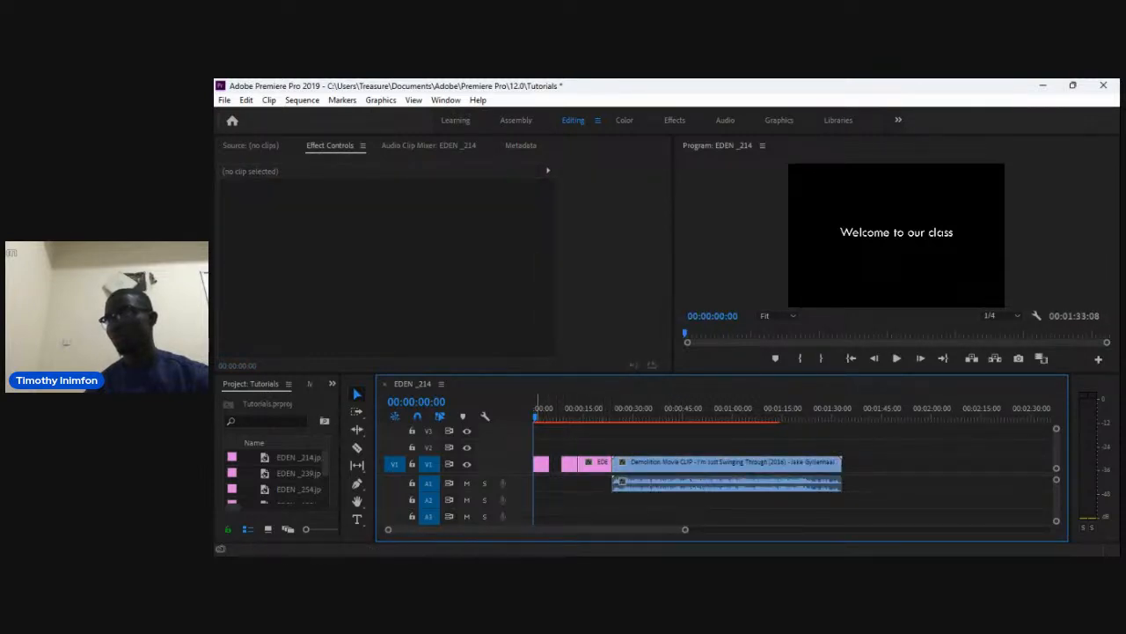
Scrub through the start of the timeline, selecting the image and movie clips to inspect them.
drag(535, 415, 589, 416)
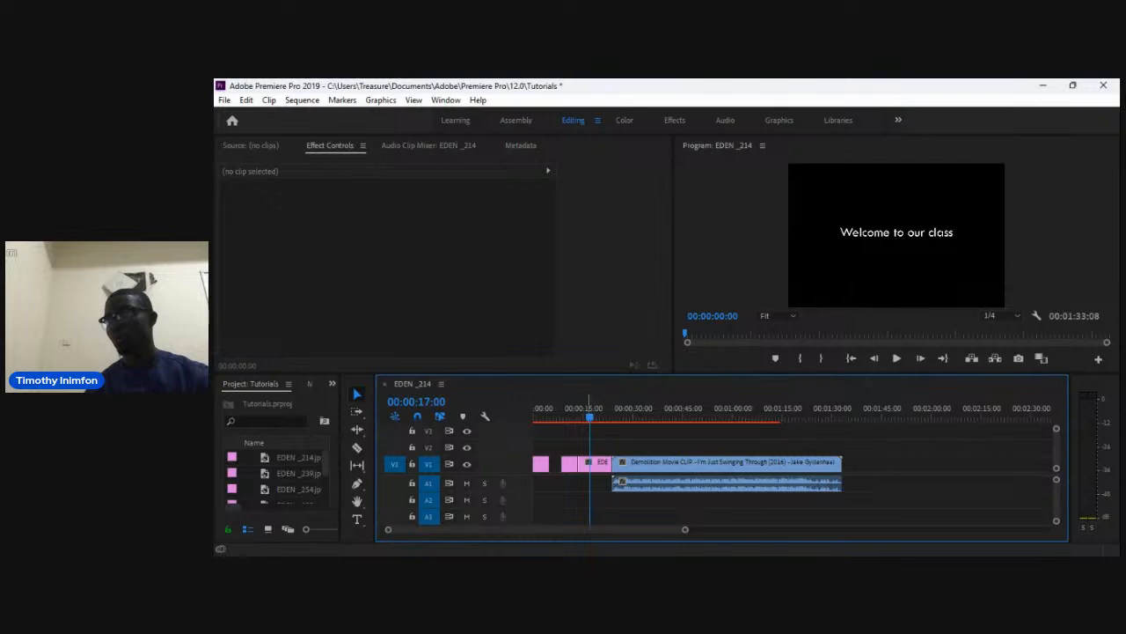
key(Home)
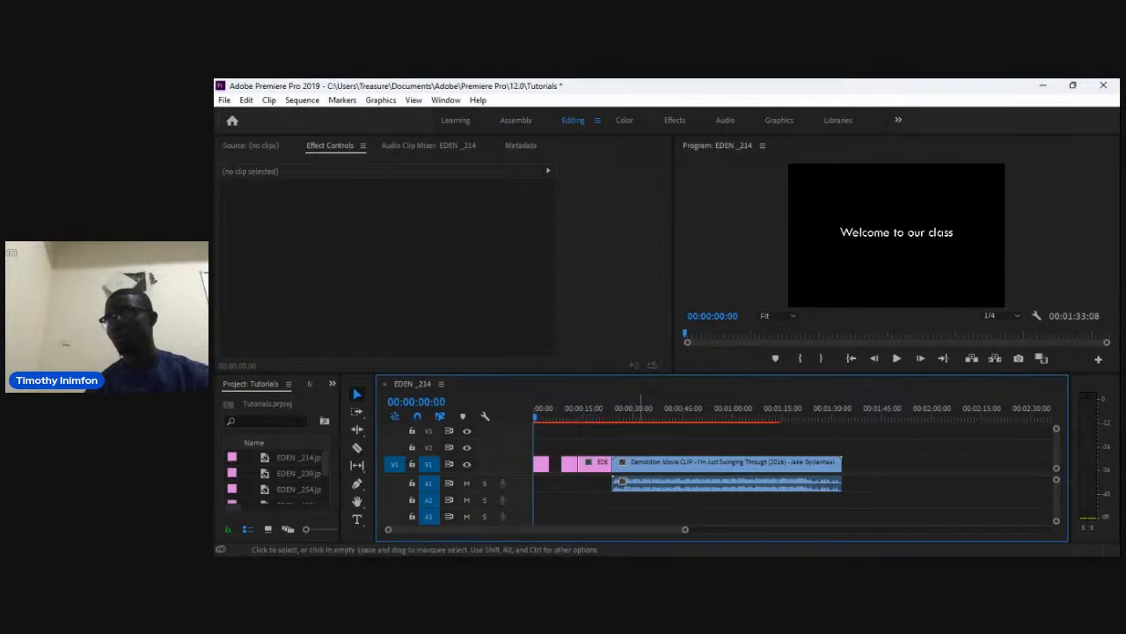
drag(535, 415, 559, 416)
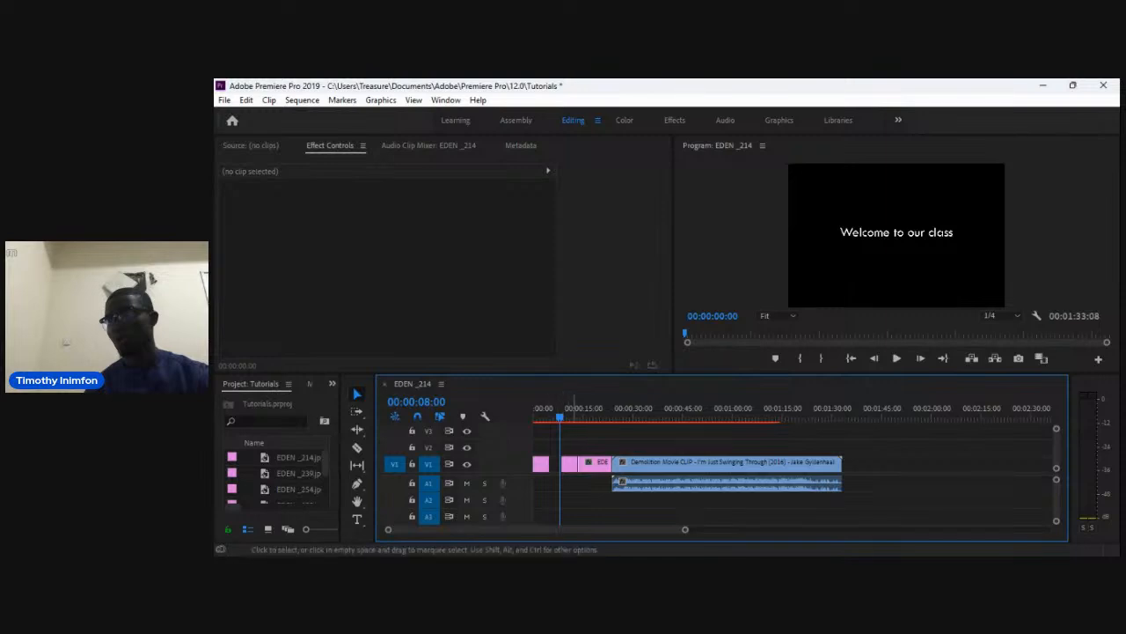
click(569, 463)
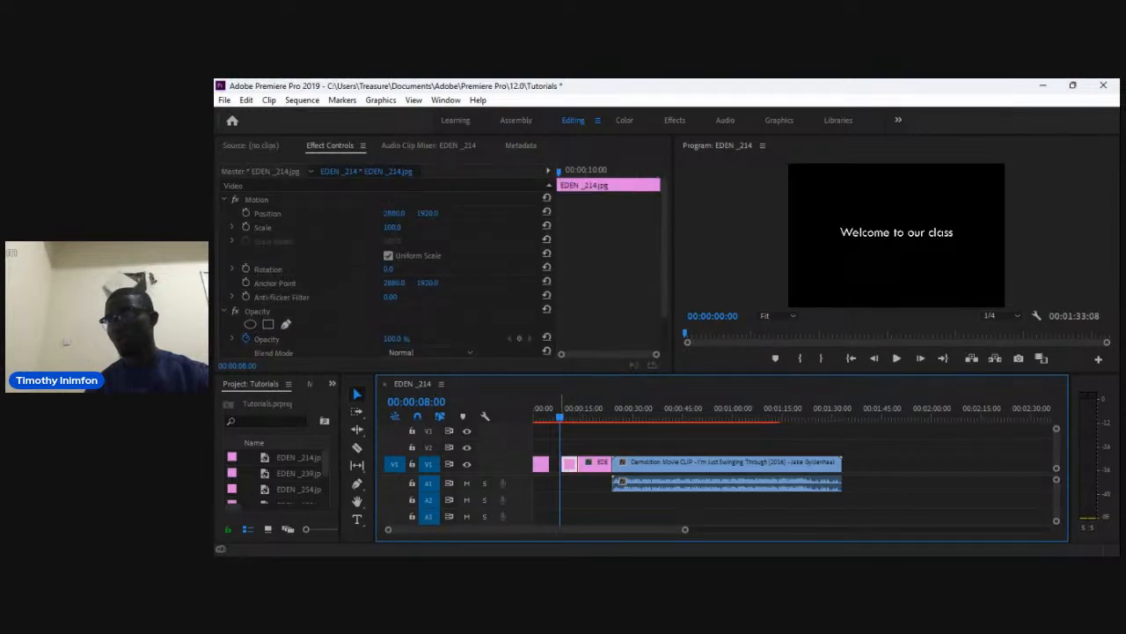
drag(561, 416, 643, 416)
click(679, 462)
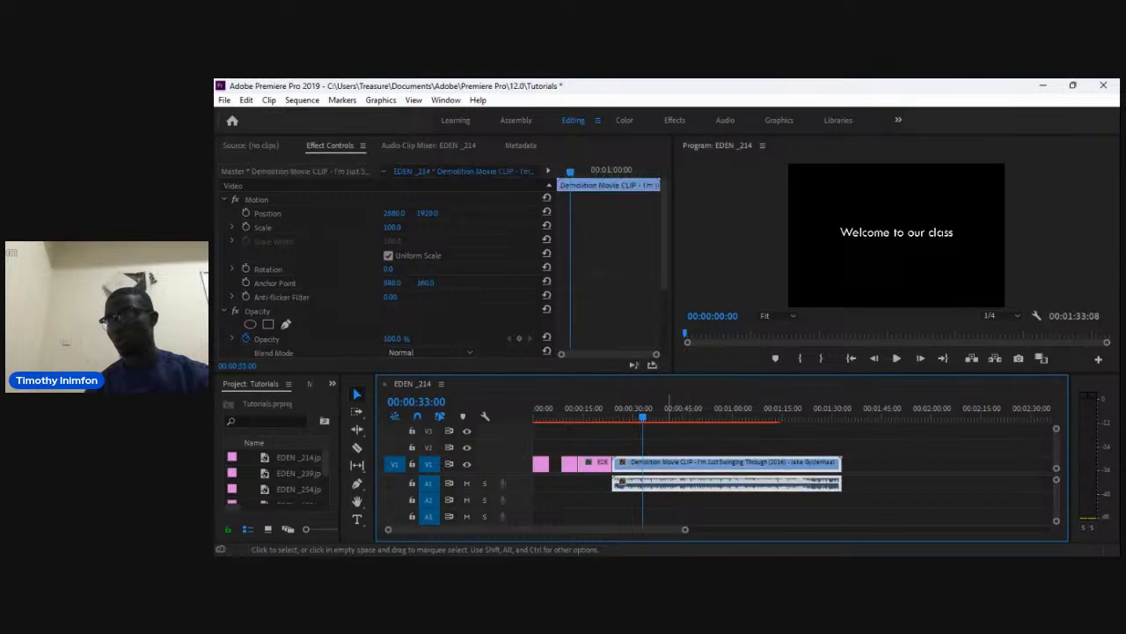
Play the sequence from the beginning to preview the title, images and movie clip.
key(Home)
key(space)
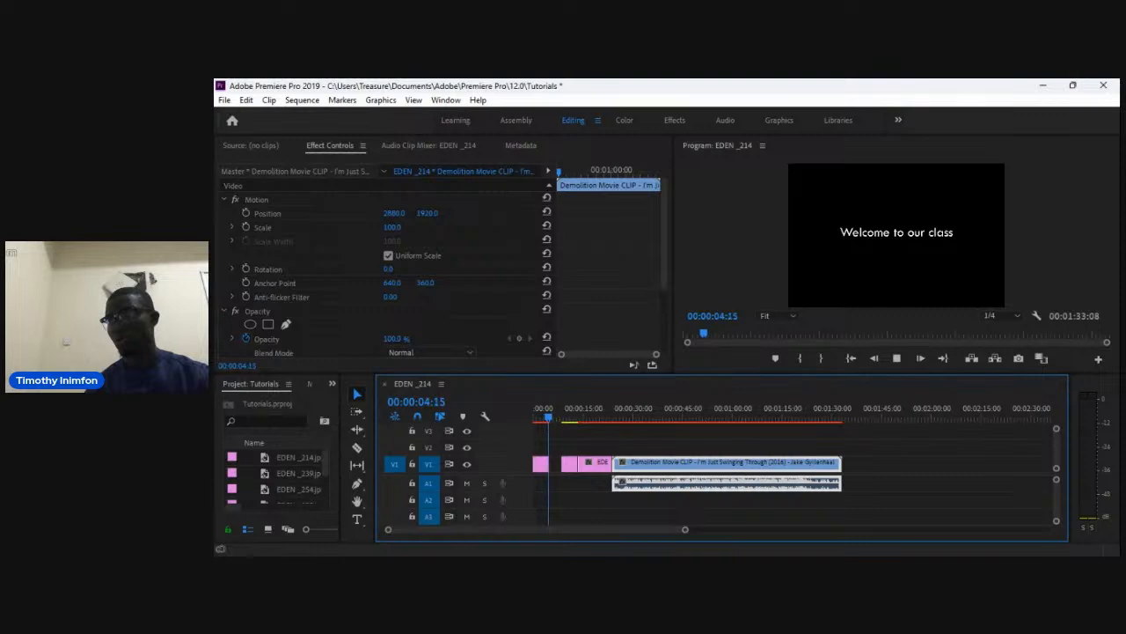
key(space)
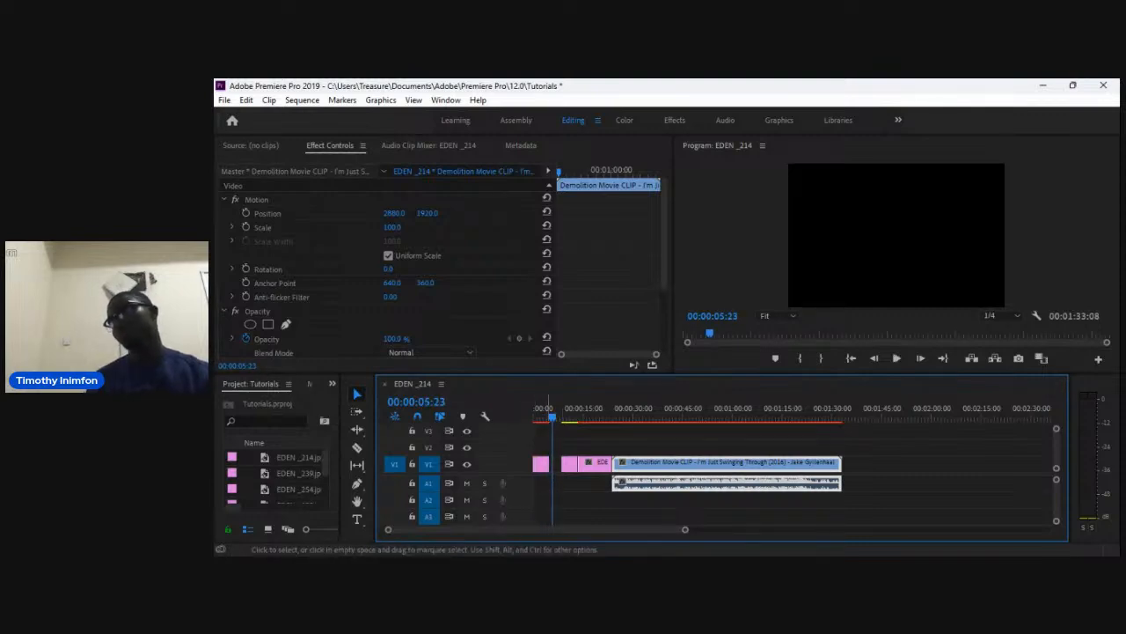
key(Home)
key(space)
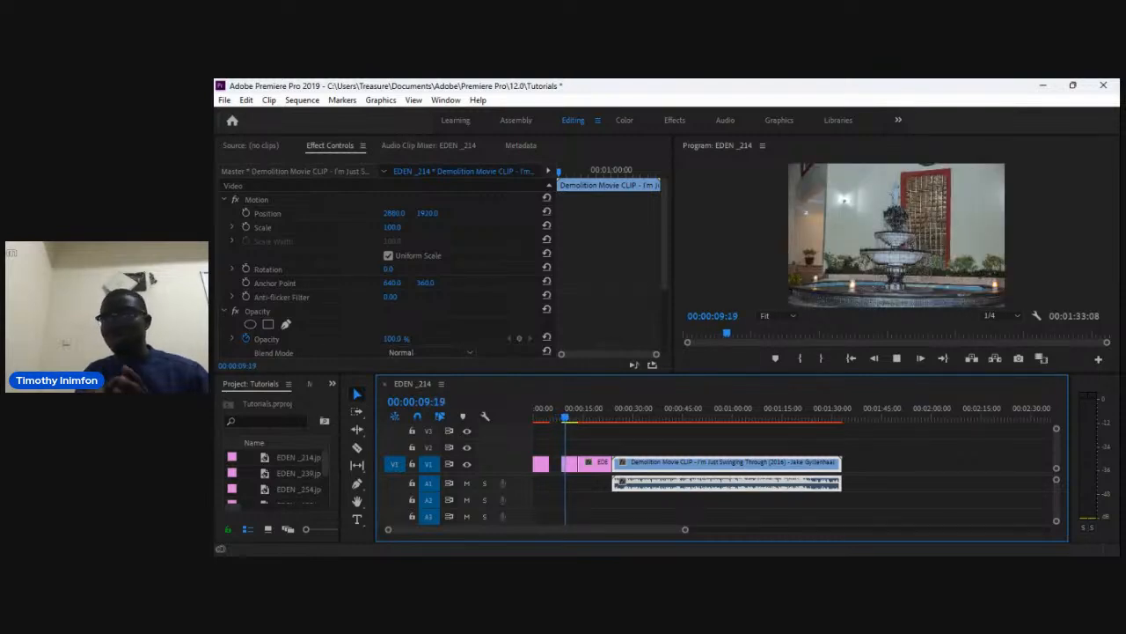
key(space)
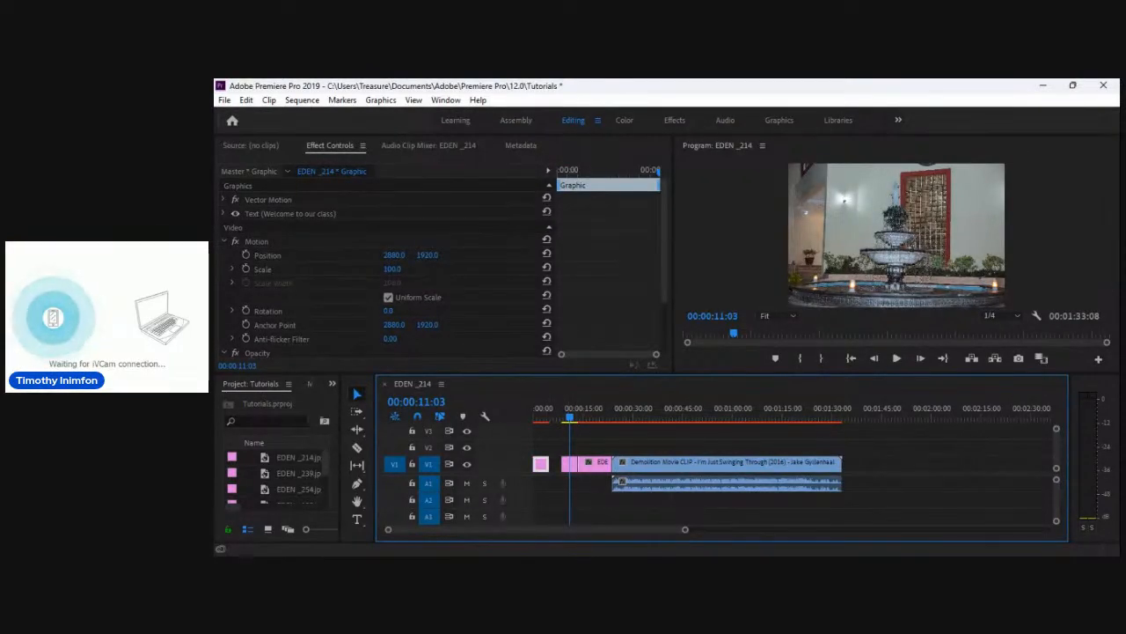
Play the sequence from the start to preview the title.
key(Home)
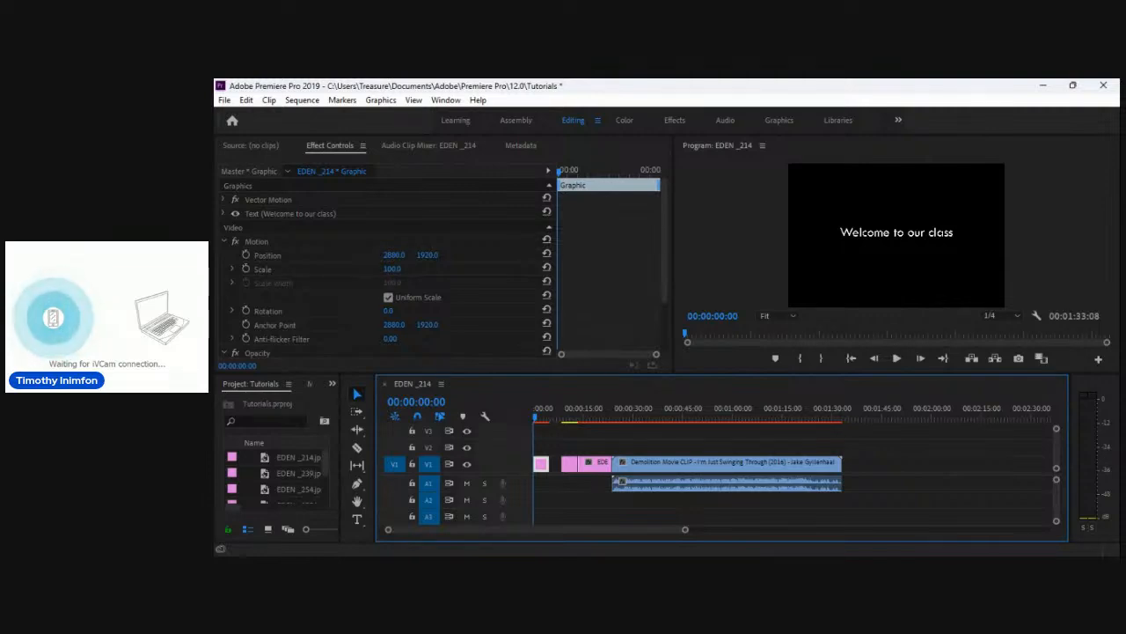
key(alt+Tab)
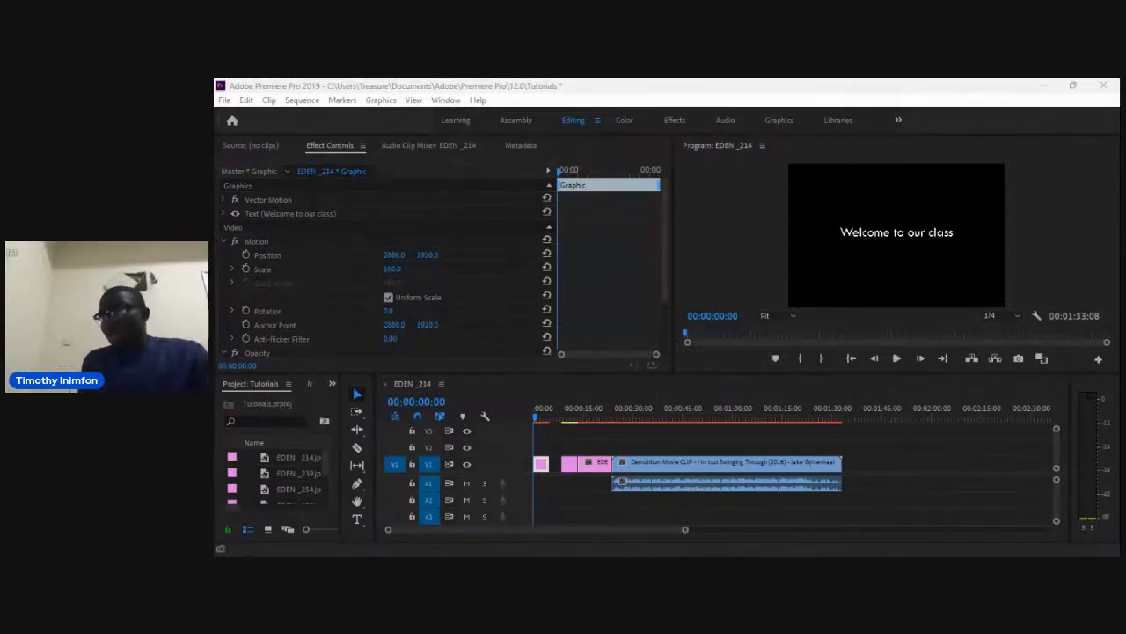
key(alt+Tab)
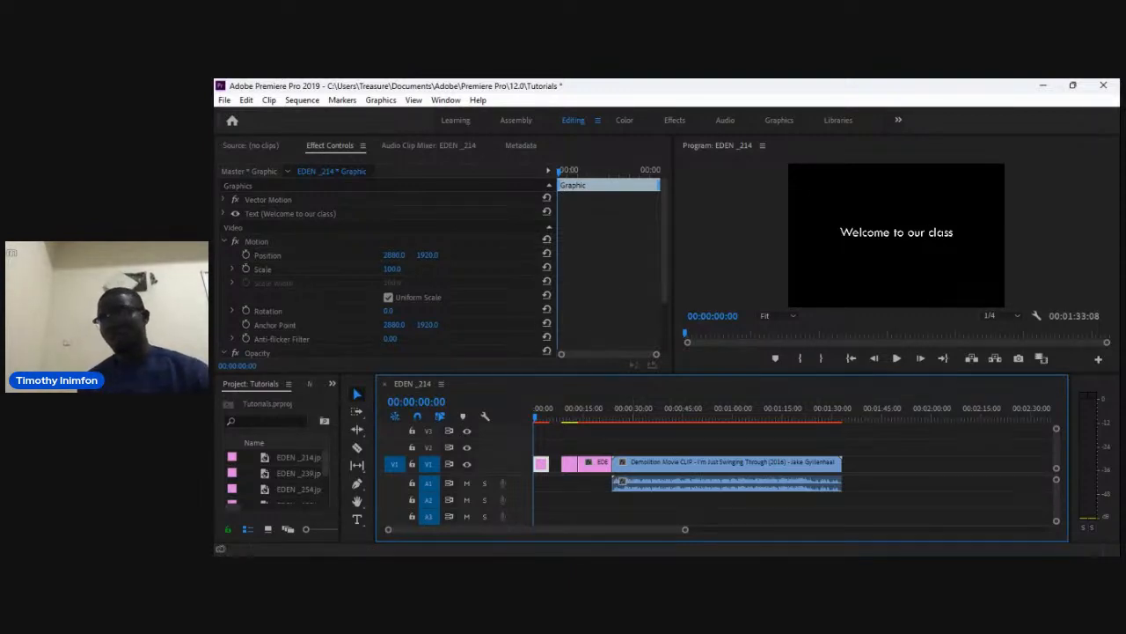
key(space)
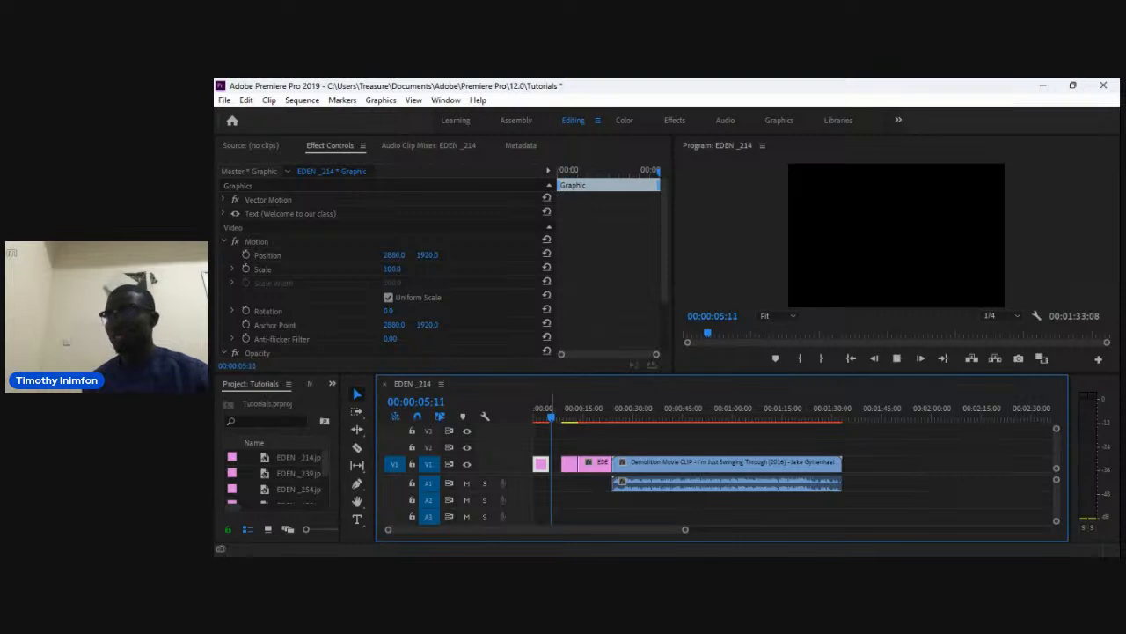
click(534, 413)
key(space)
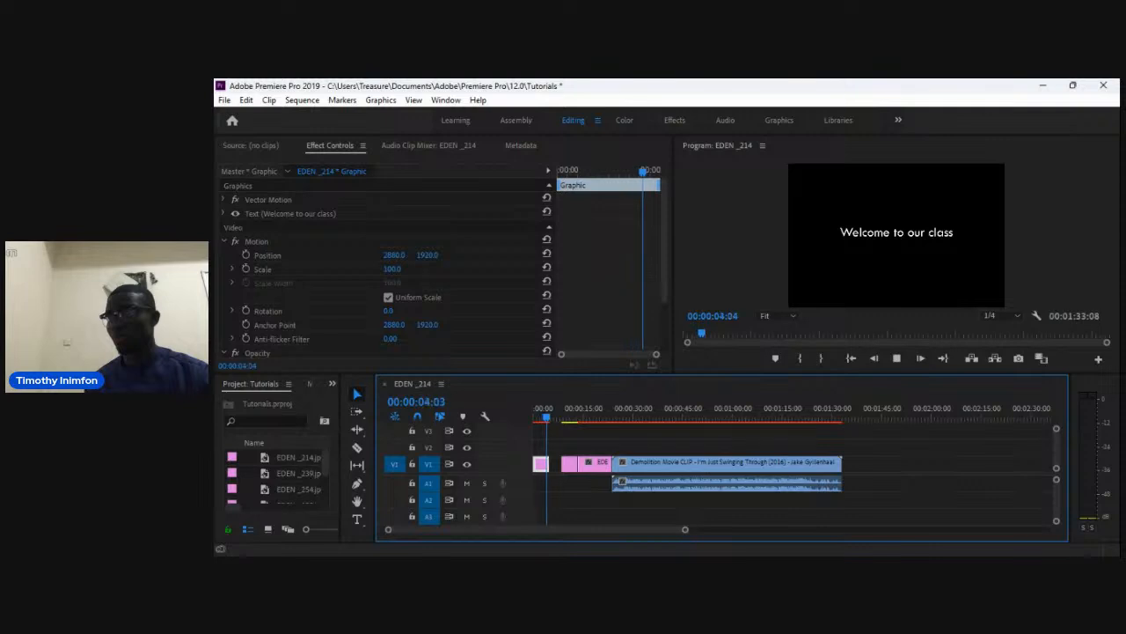
key(space)
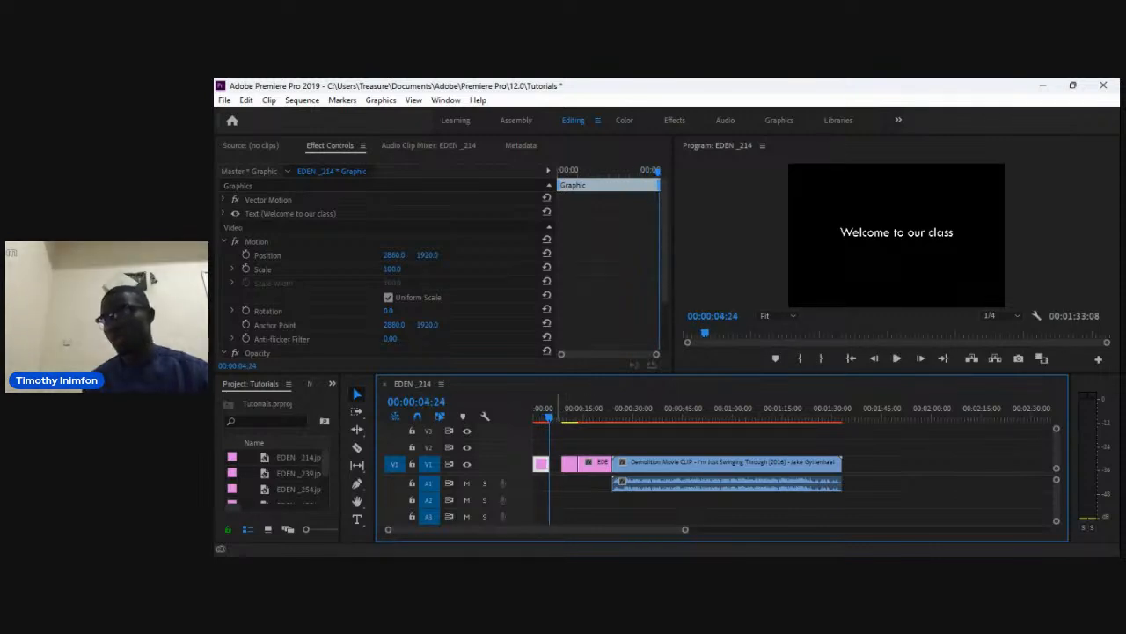
key(Home)
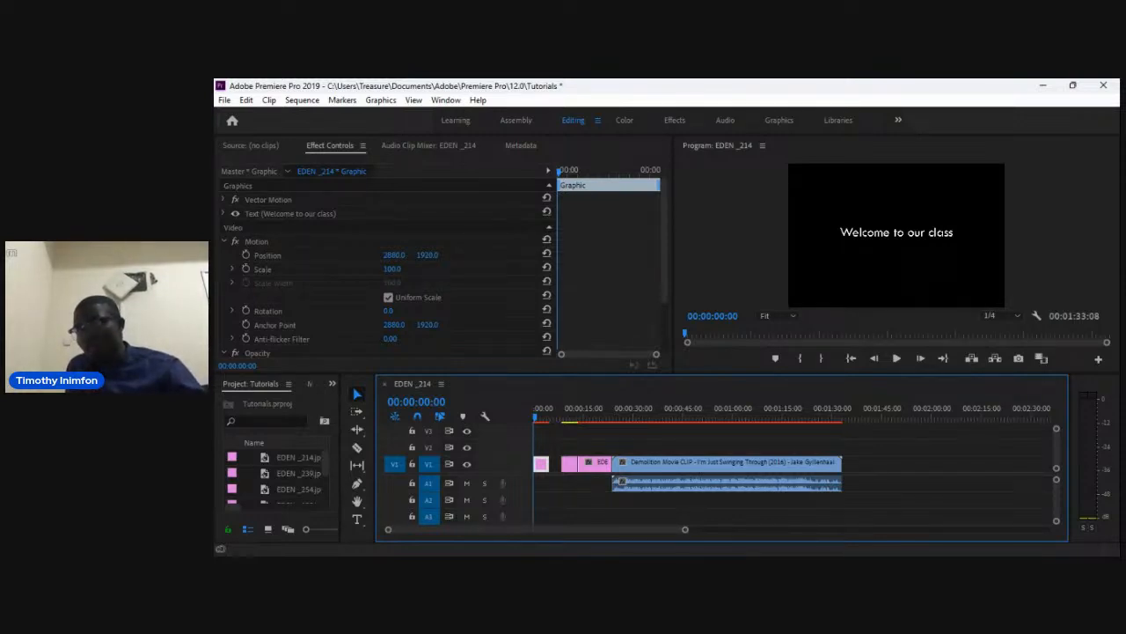
Enable keyframing on the title's Opacity and set it to 0% at the start of the sequence.
drag(664, 242, 664, 292)
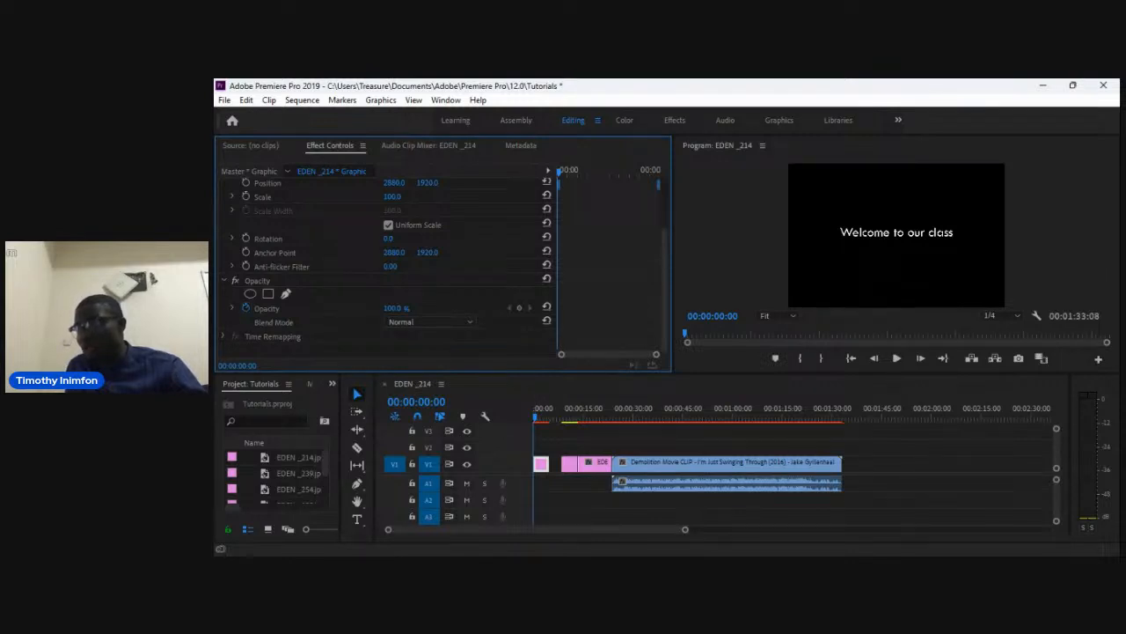
click(393, 308)
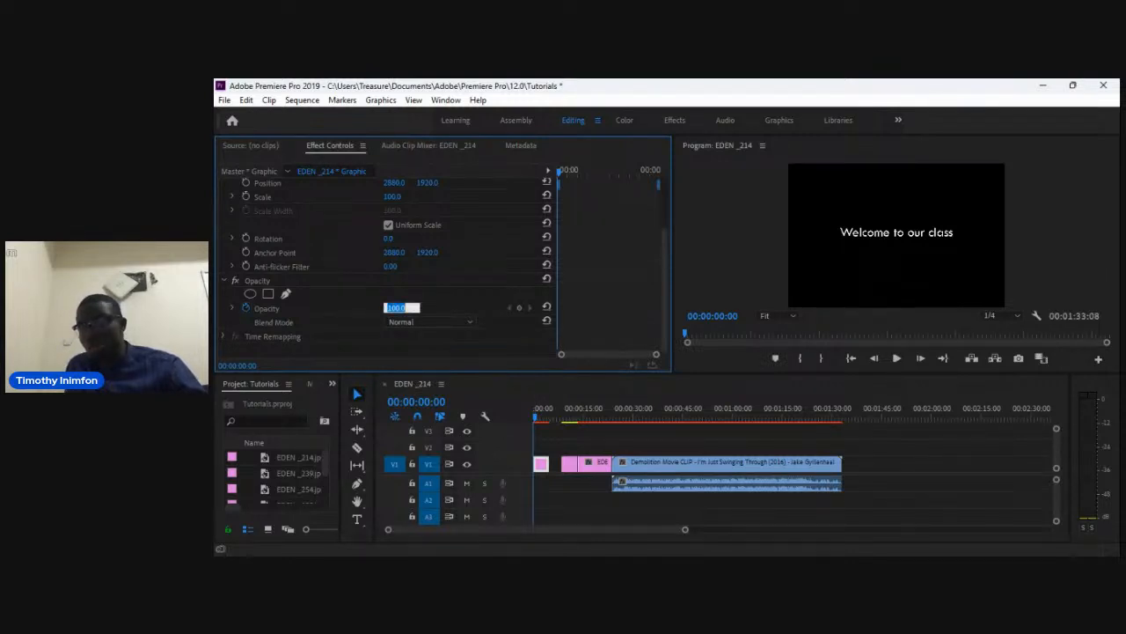
click(245, 308)
click(246, 308)
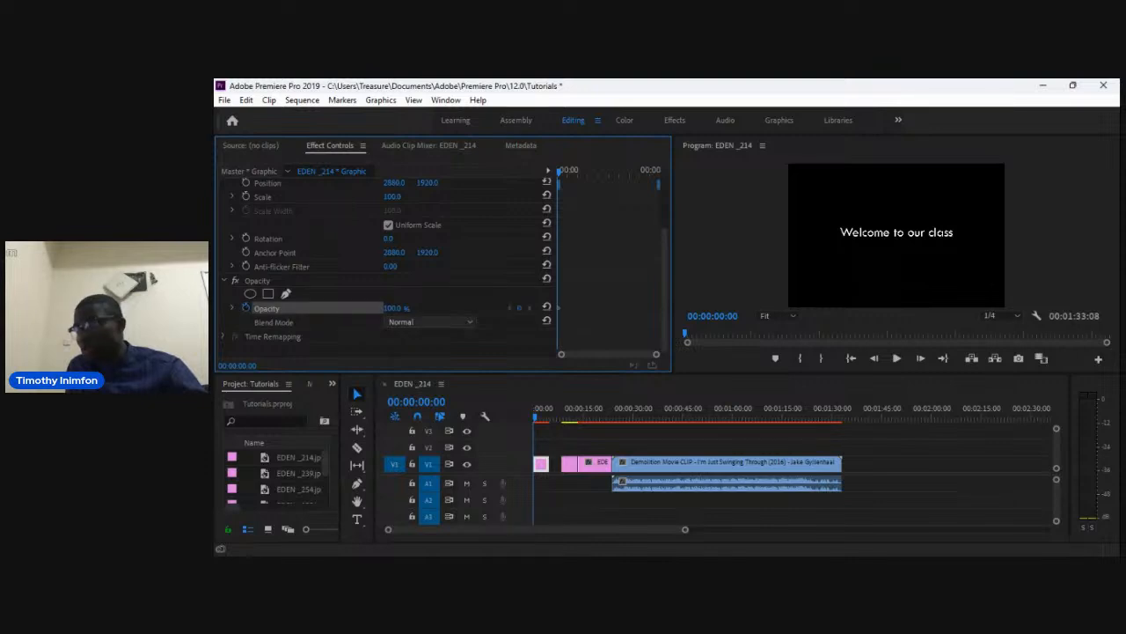
click(393, 308)
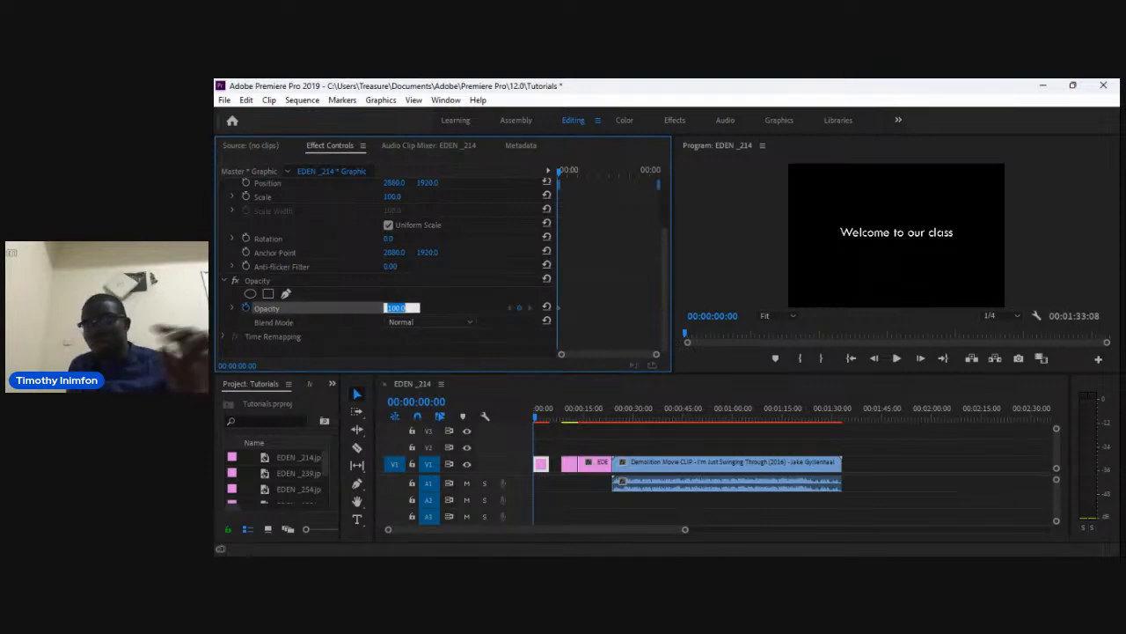
text(0)
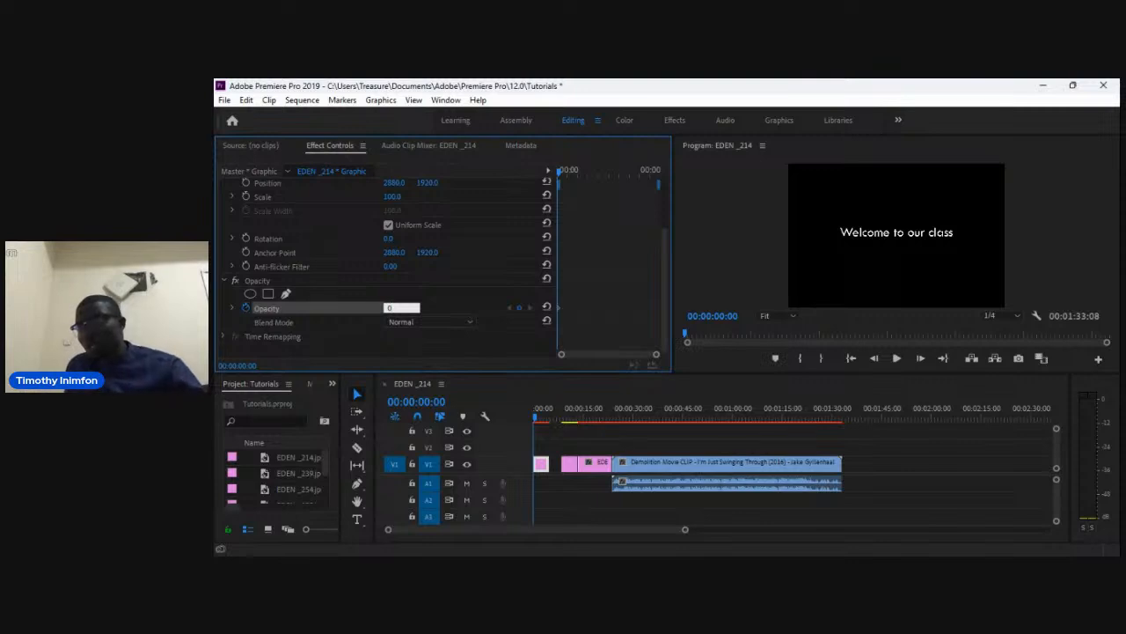
Add an opacity keyframe of 100% at about 00:00:04:17 so the title fades in.
drag(559, 171, 654, 171)
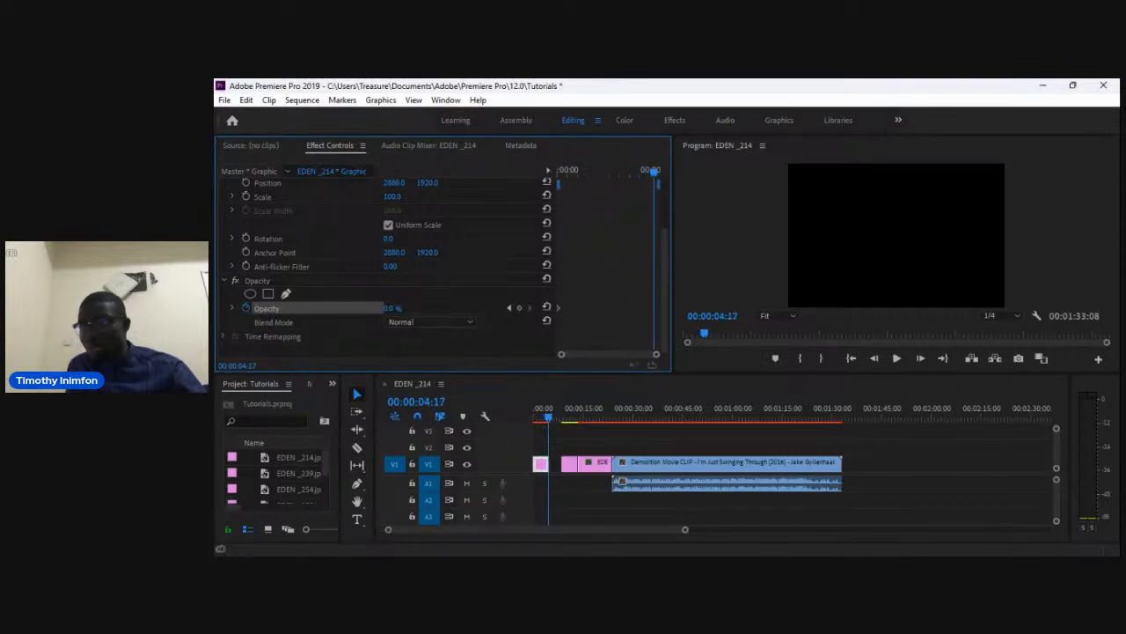
click(390, 307)
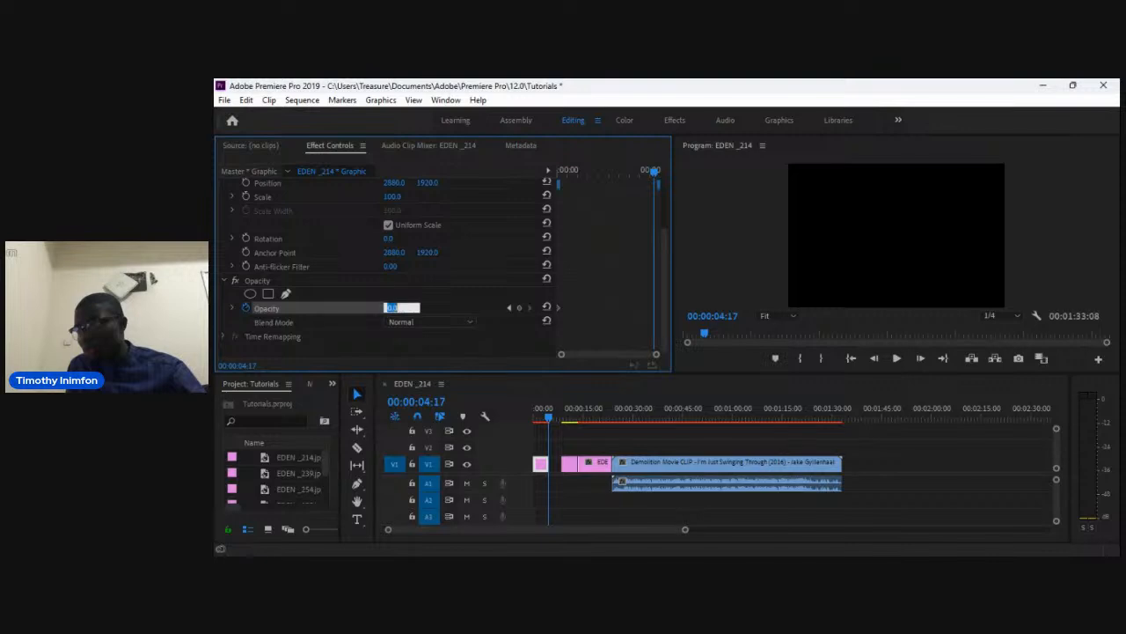
text(100)
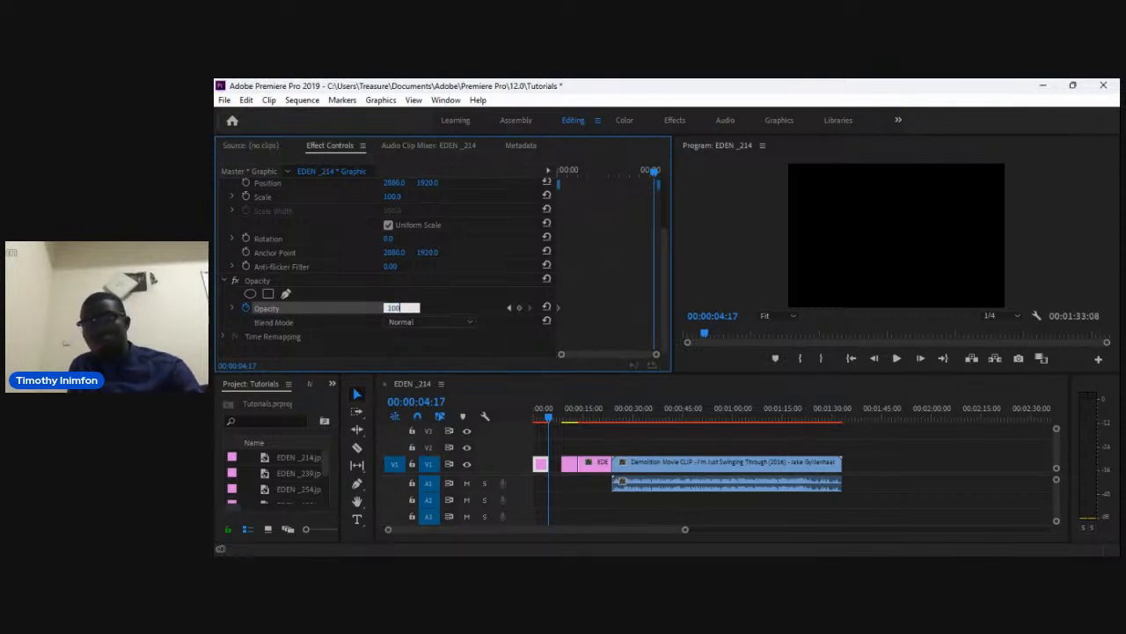
key(Return)
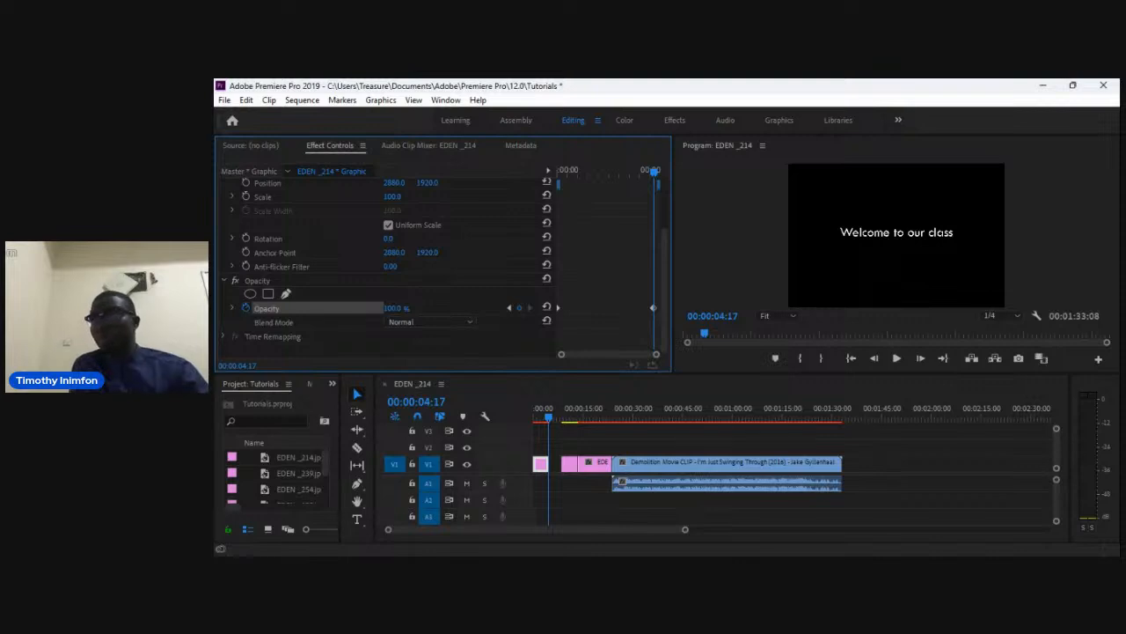
Play the beginning of the sequence to preview the title's fade-in.
key(Home)
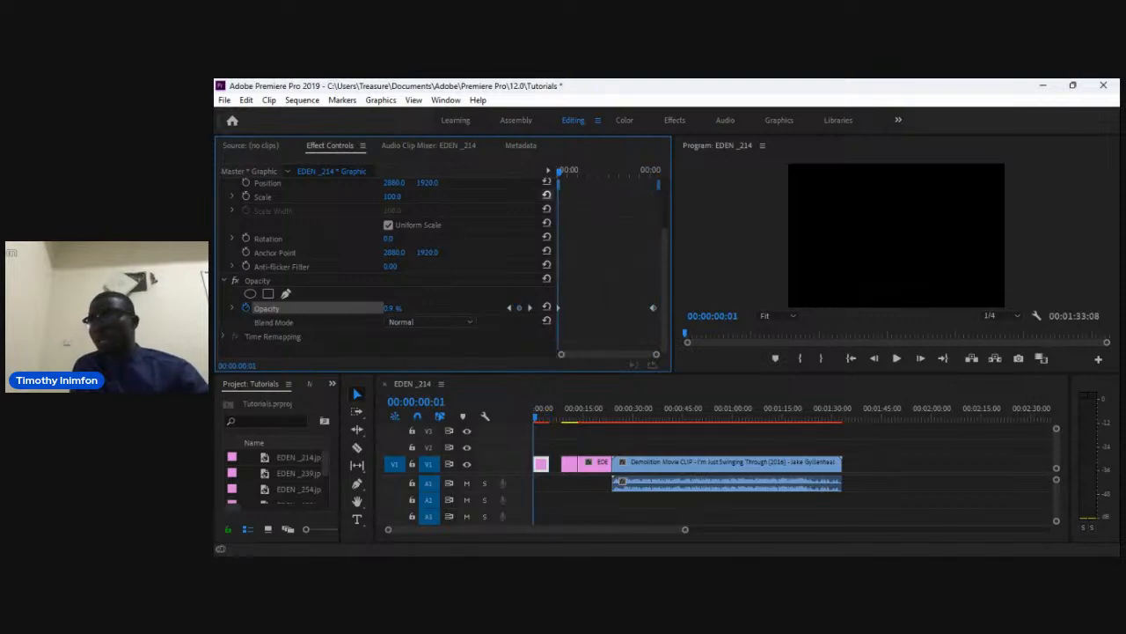
key(space)
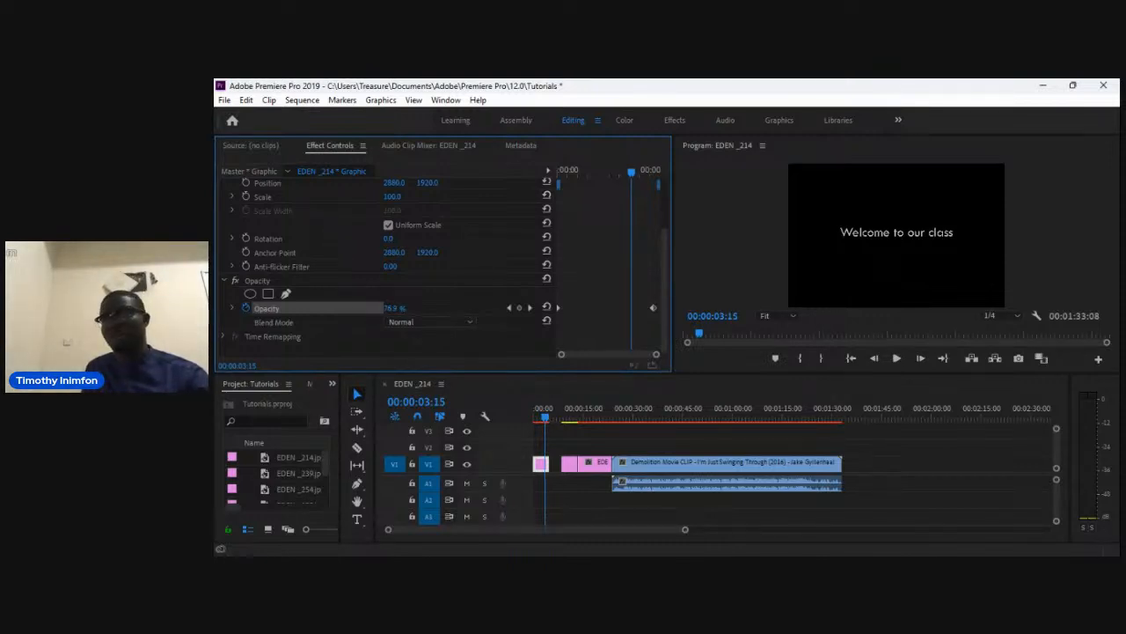
key(Home)
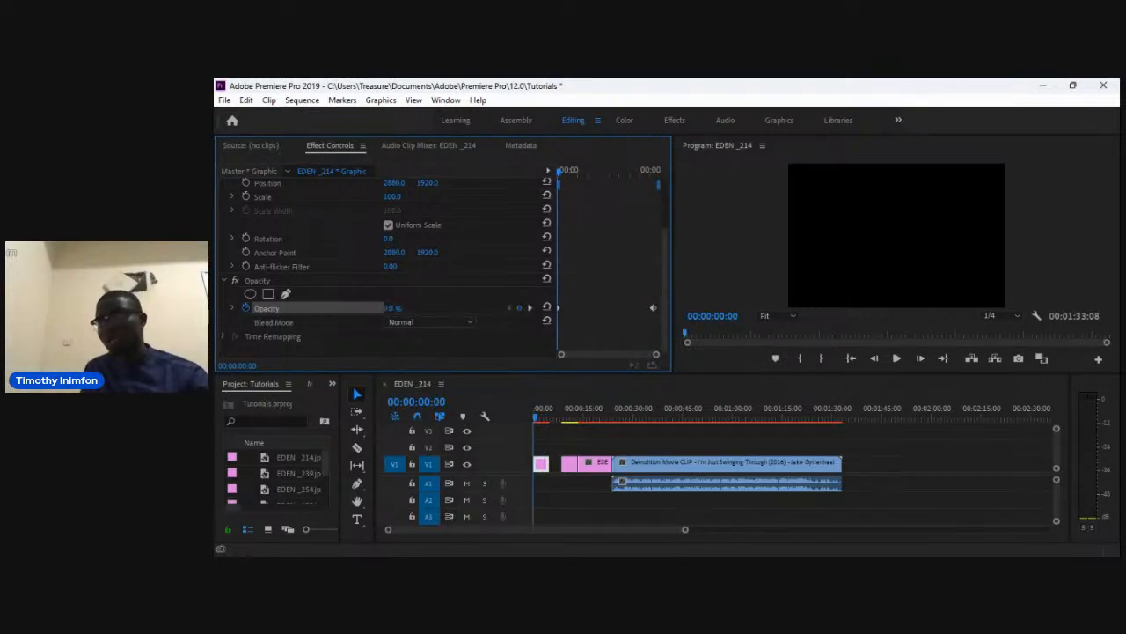
key(space)
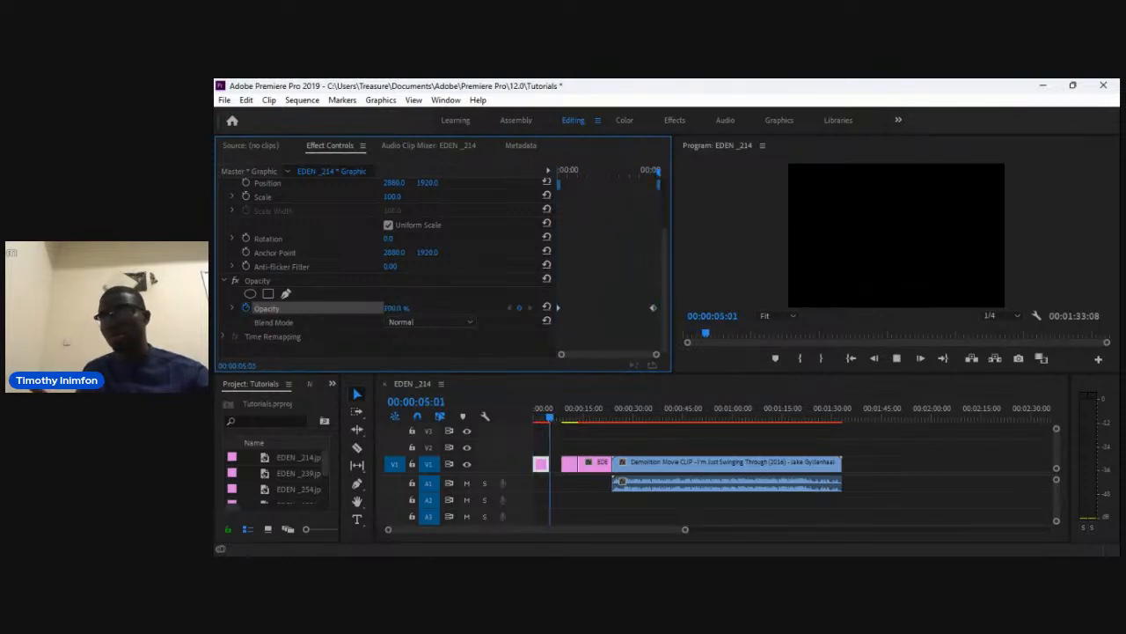
key(space)
drag(658, 172, 559, 172)
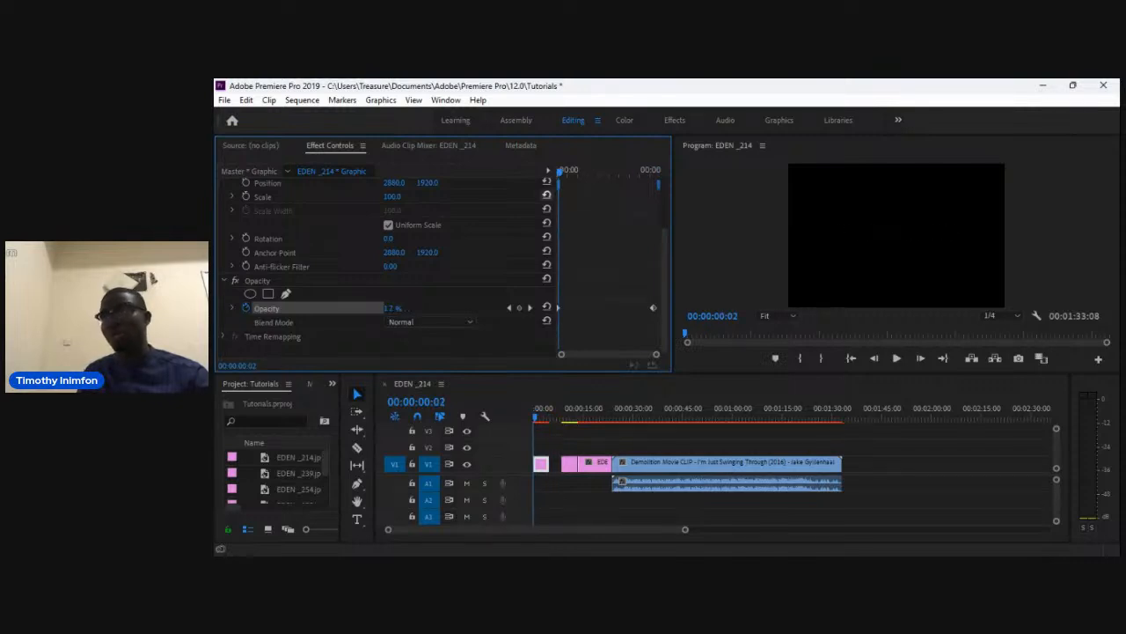
key(space)
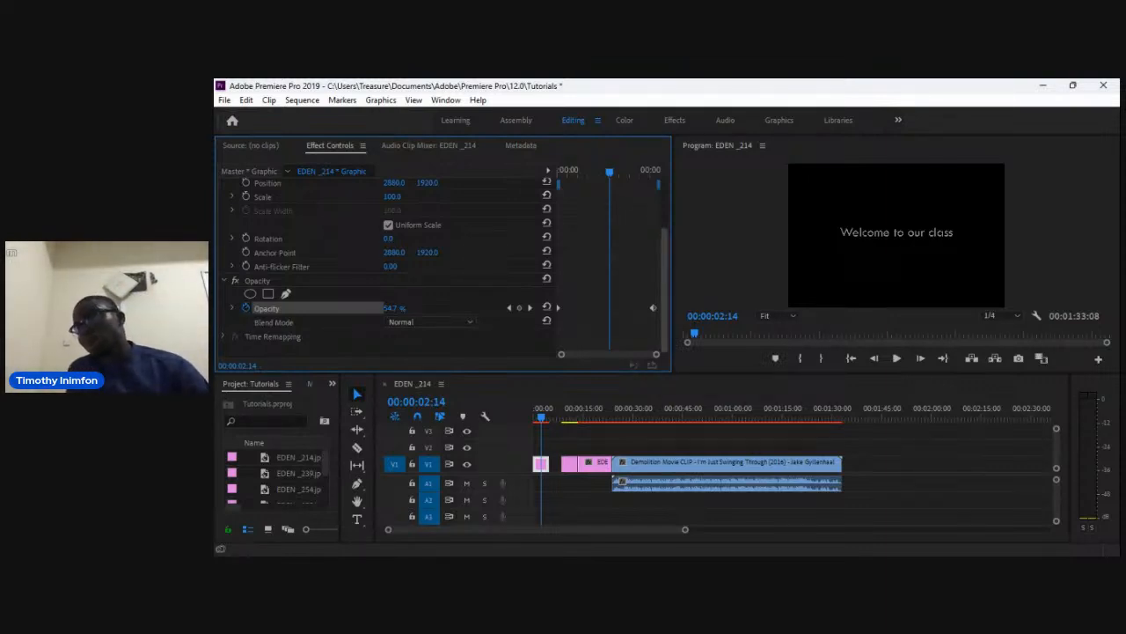
Enable keyframing on the title's Scale at about 00:00:02:14 and set the scale to 150 at the start.
scroll(440, 264, up, 3)
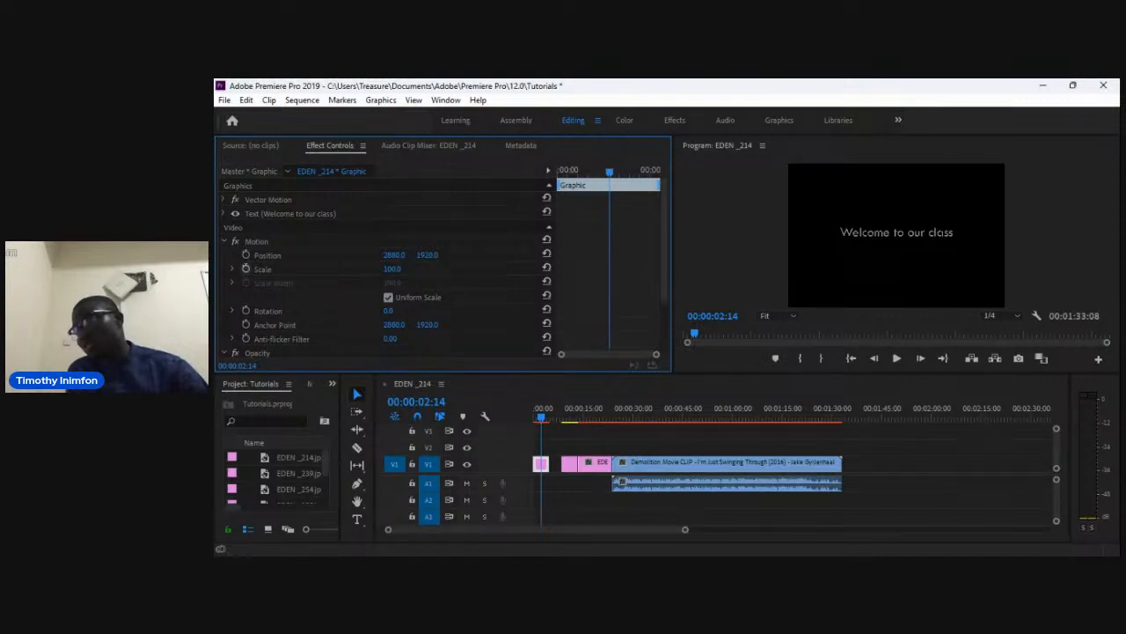
click(246, 268)
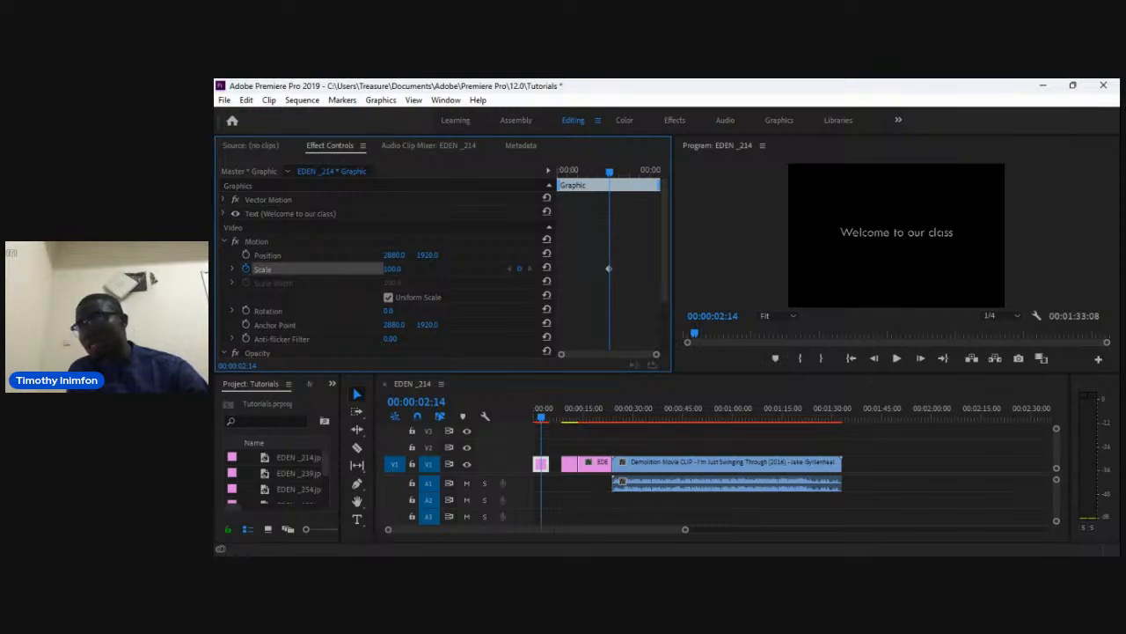
key(Home)
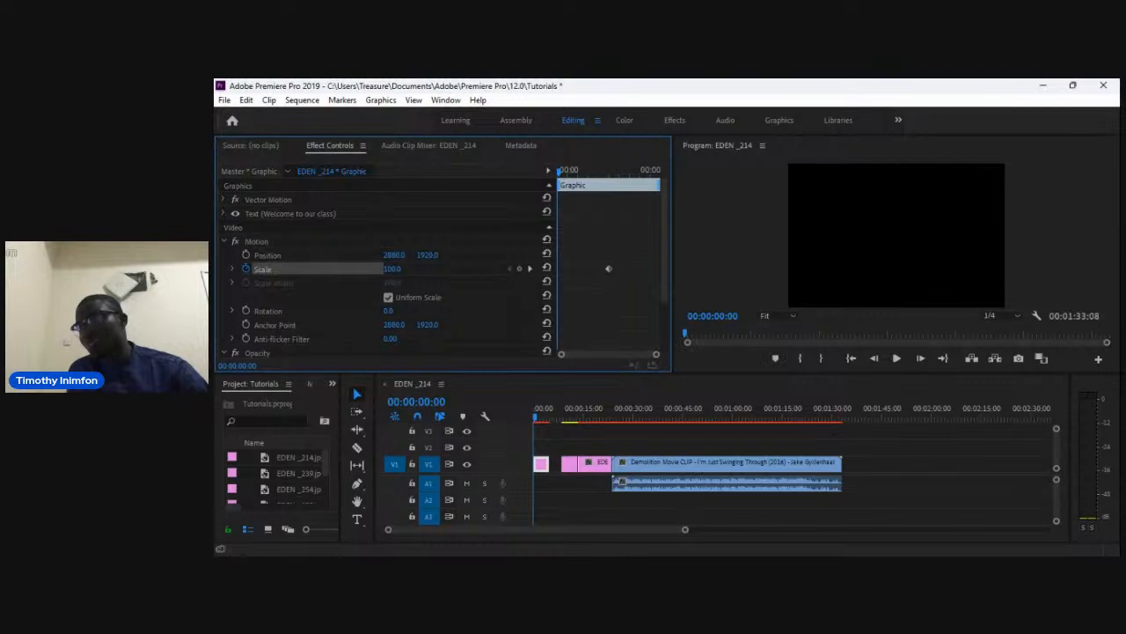
click(393, 270)
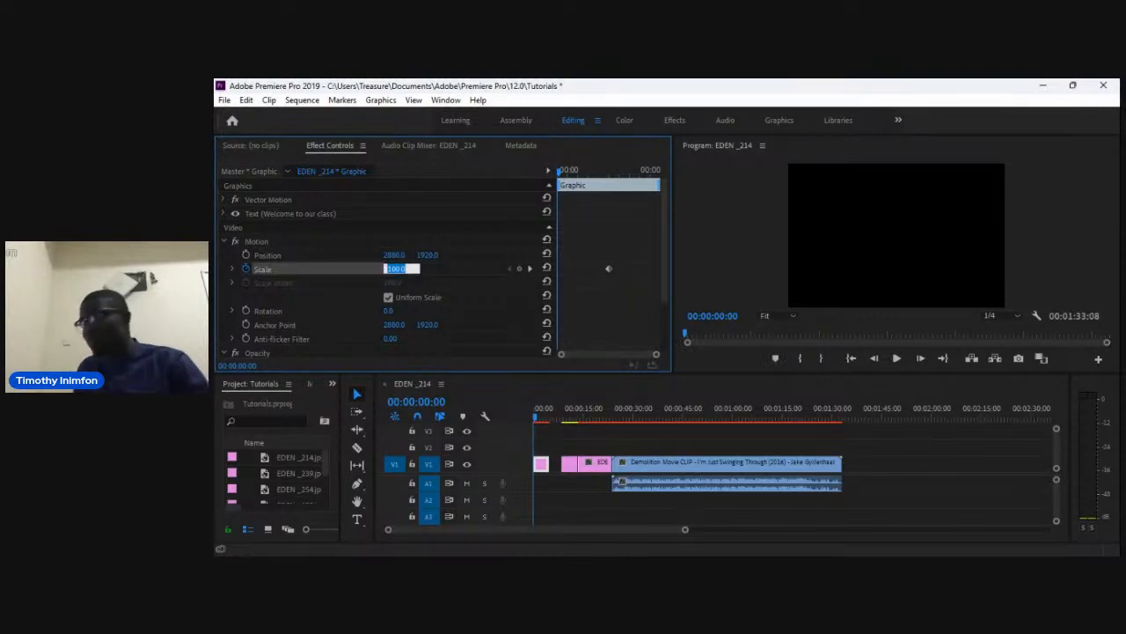
text(150)
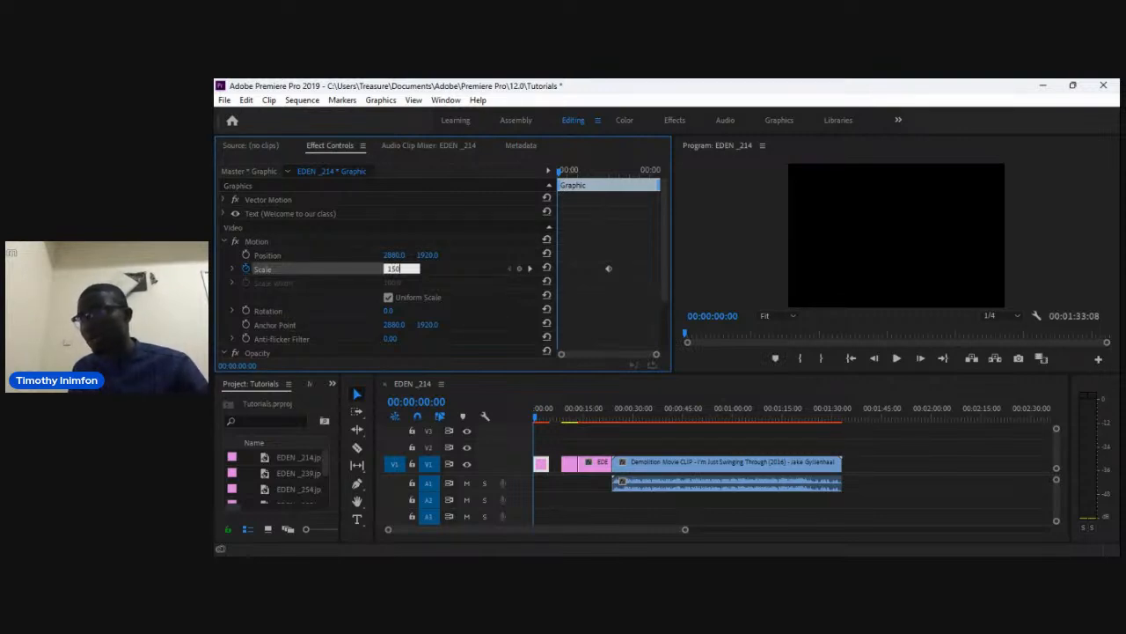
key(Return)
Move the title's 100 scale keyframe to about 00:00:04:10.
key(space)
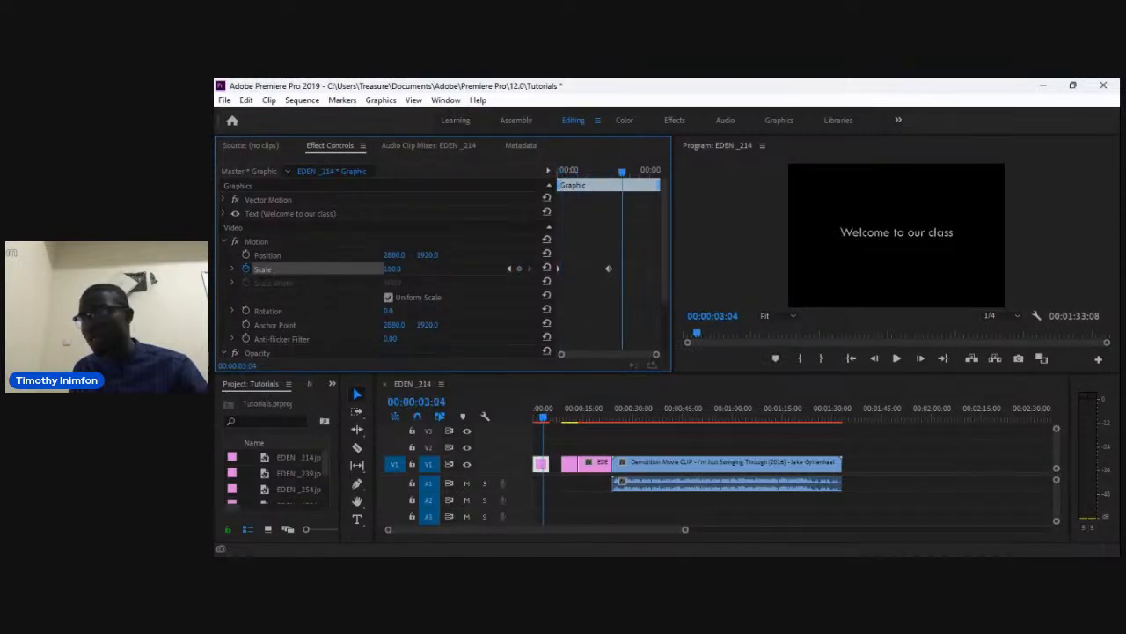
drag(608, 268, 622, 268)
drag(622, 172, 648, 172)
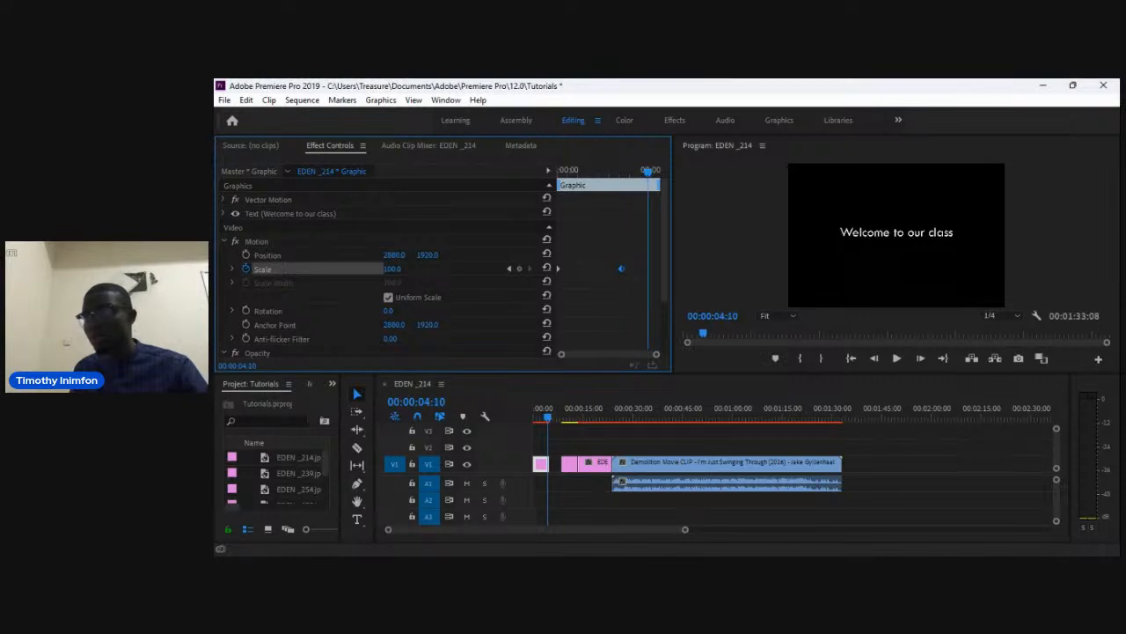
drag(622, 268, 648, 269)
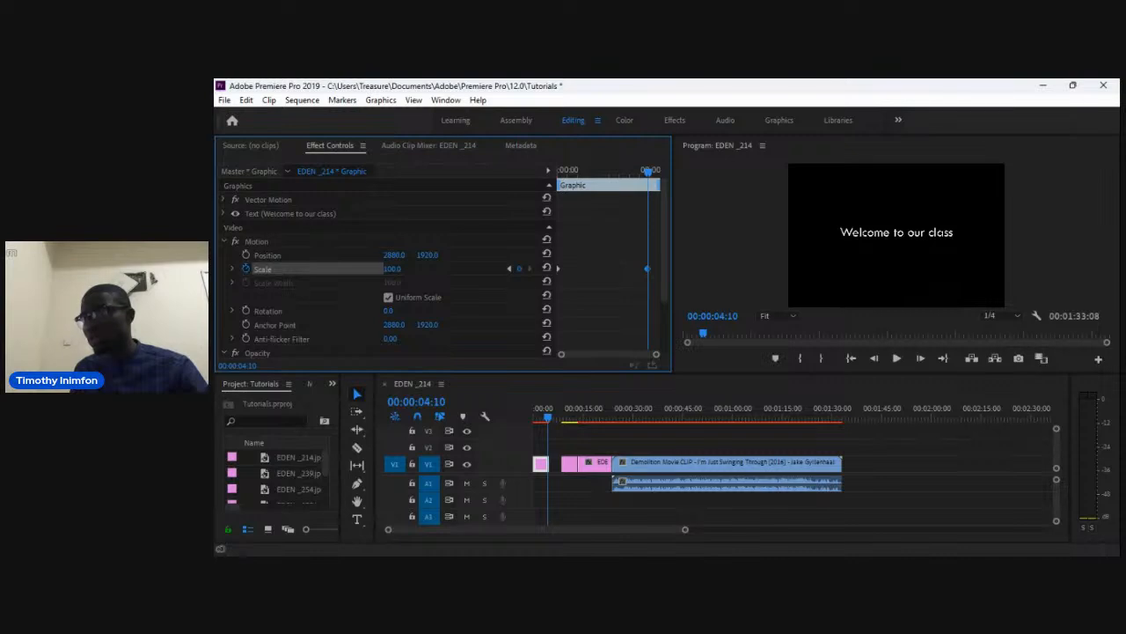
Play the sequence from the start to preview the title's fade and scale animation.
key(Home)
key(space)
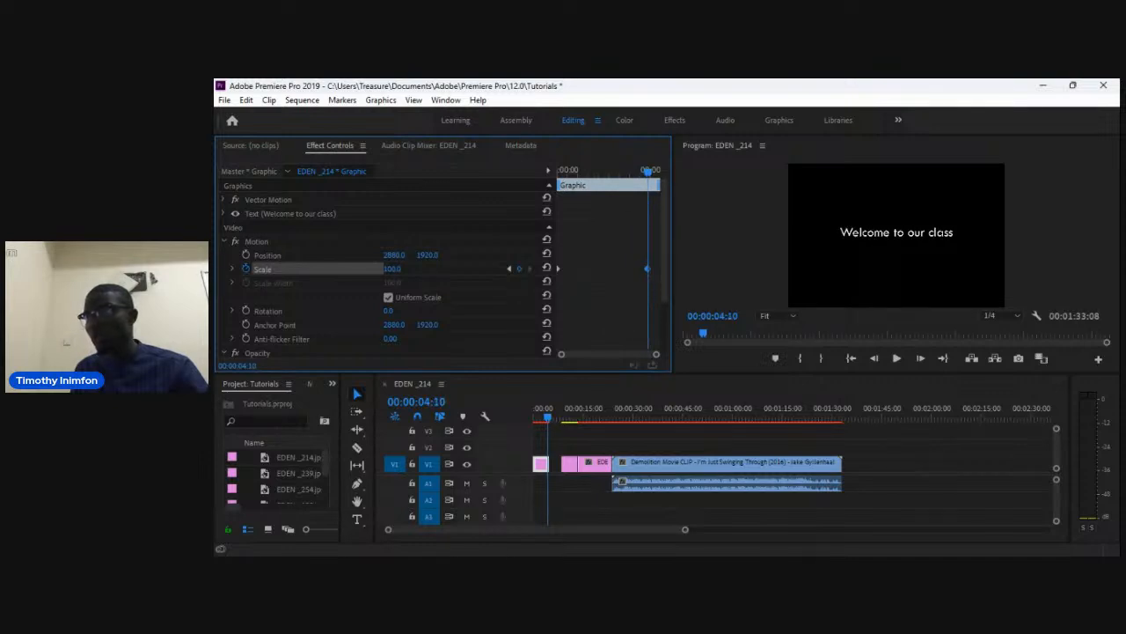
key(Home)
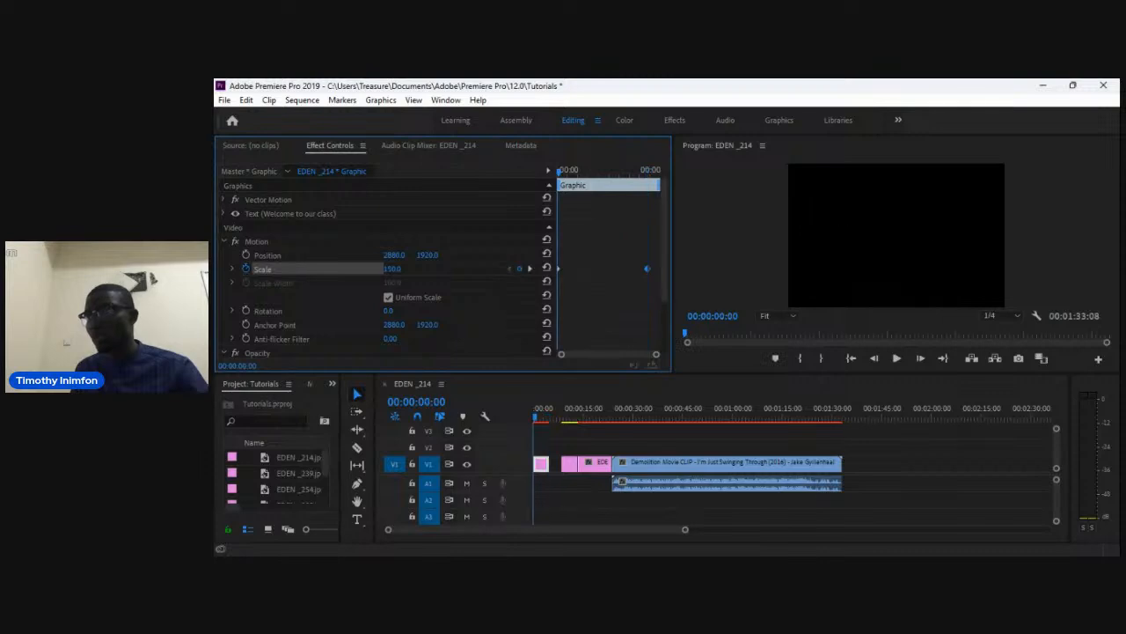
key(space)
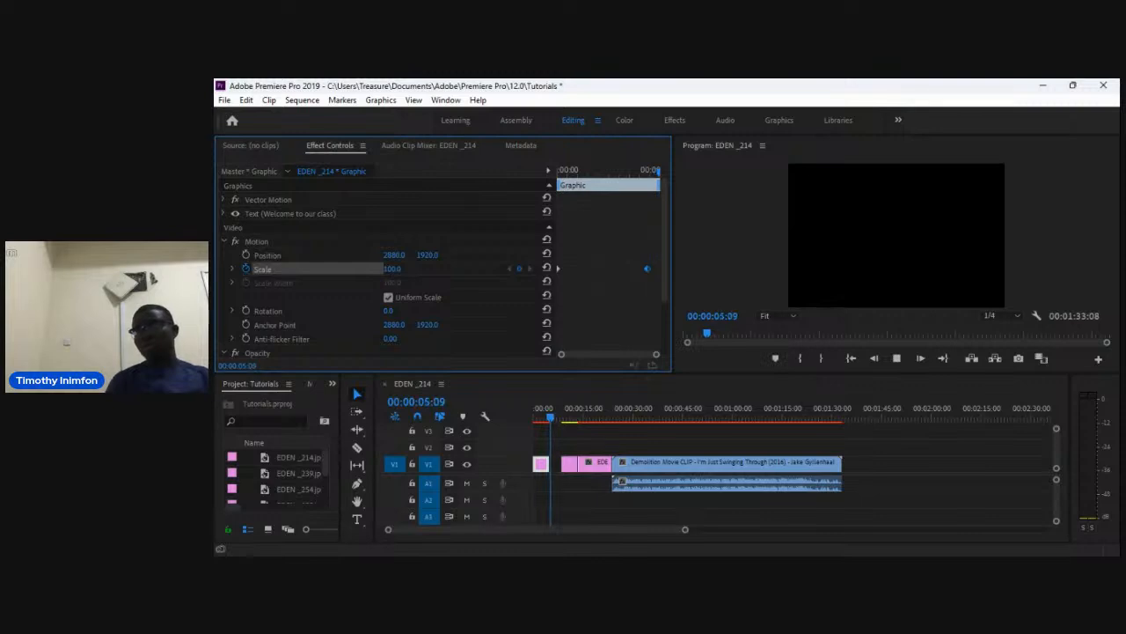
key(space)
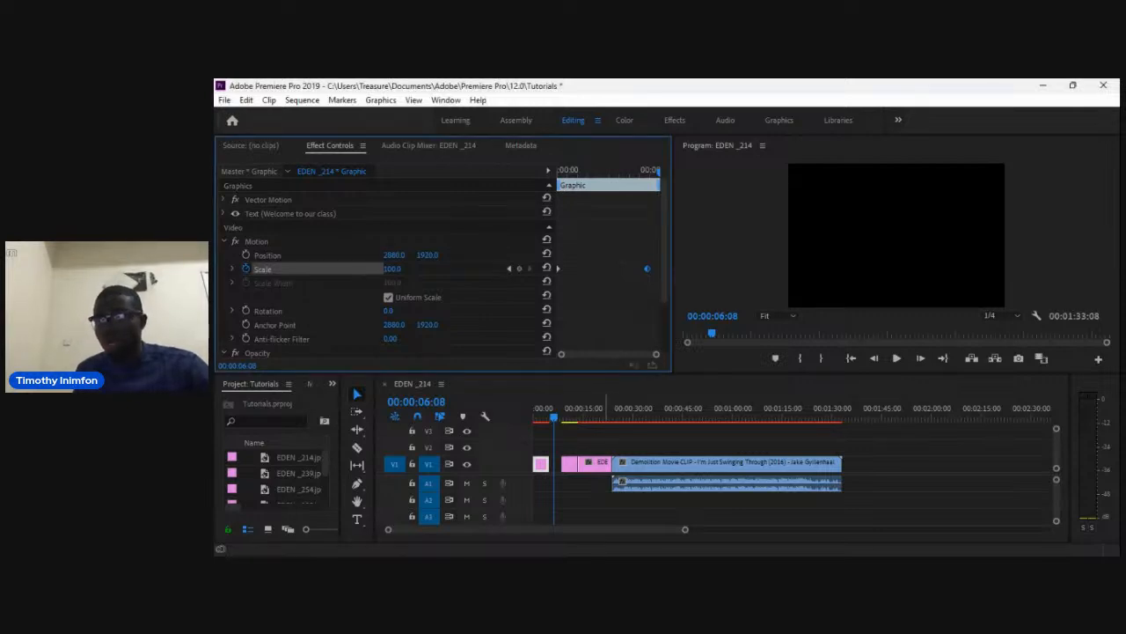
click(554, 417)
drag(554, 417, 533, 417)
key(space)
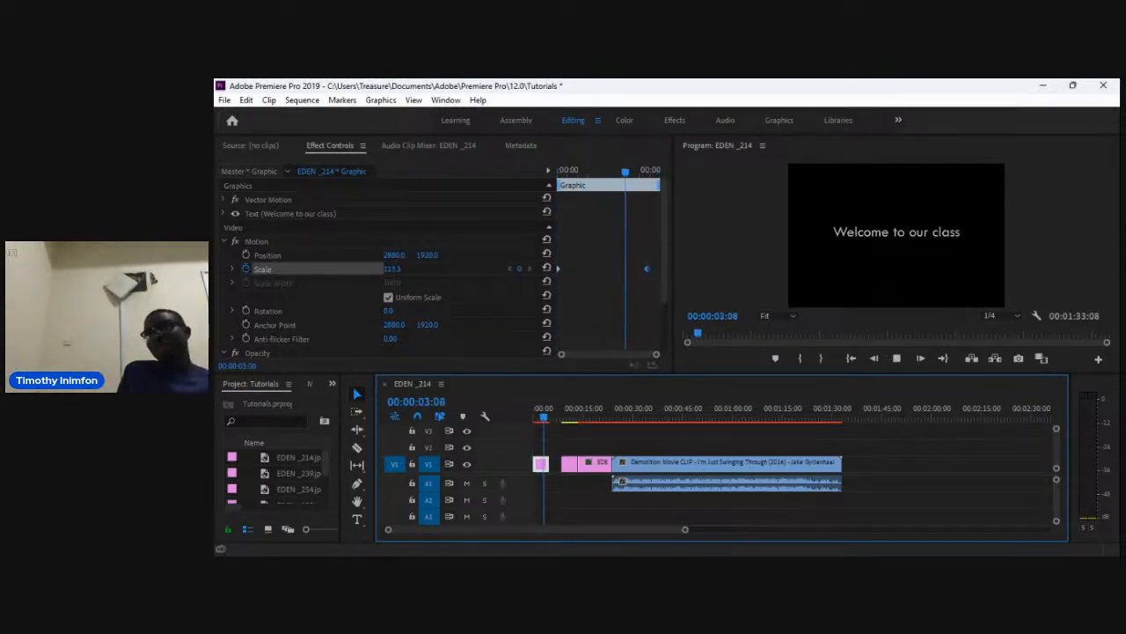
Enable Position keyframing on the title at the start and add a reset 2880 position keyframe at about 00:00:04:20.
key(space)
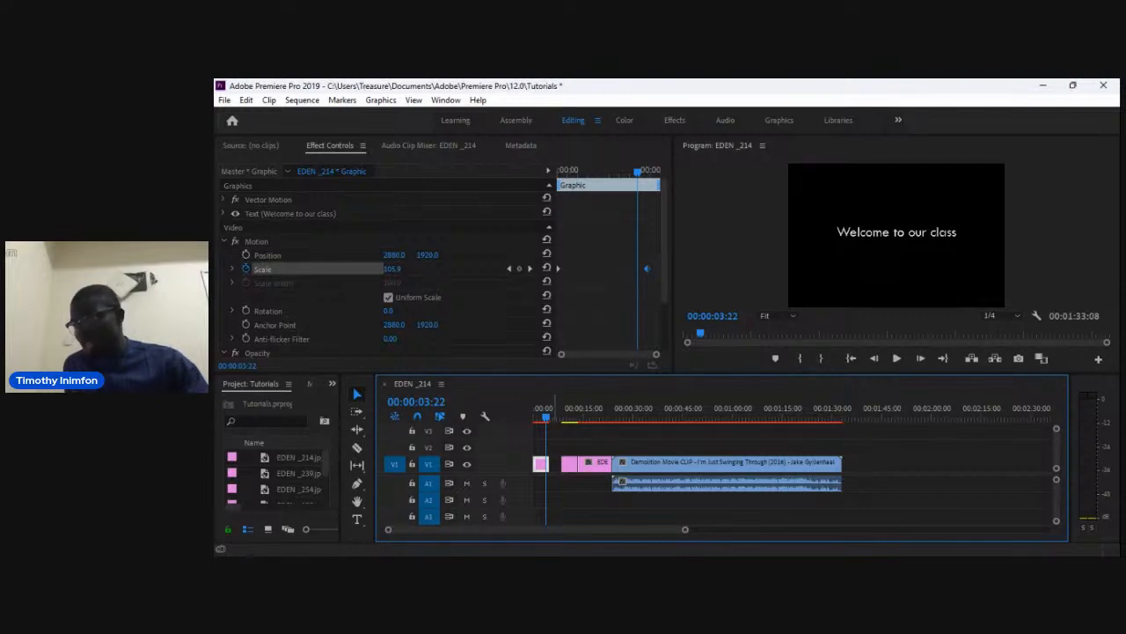
key(Home)
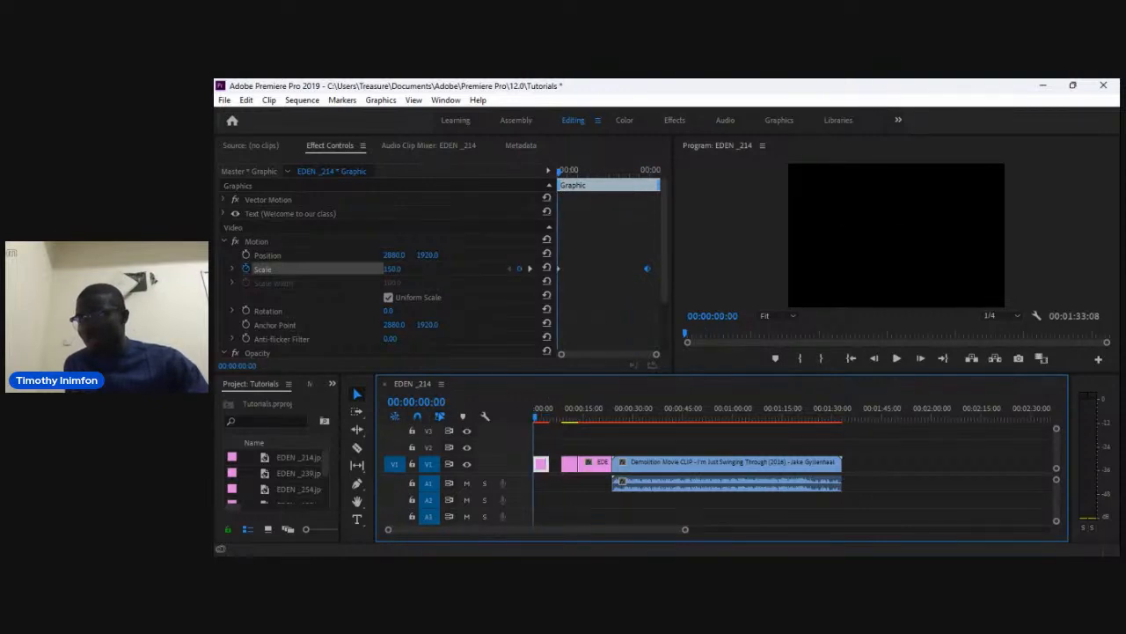
click(246, 255)
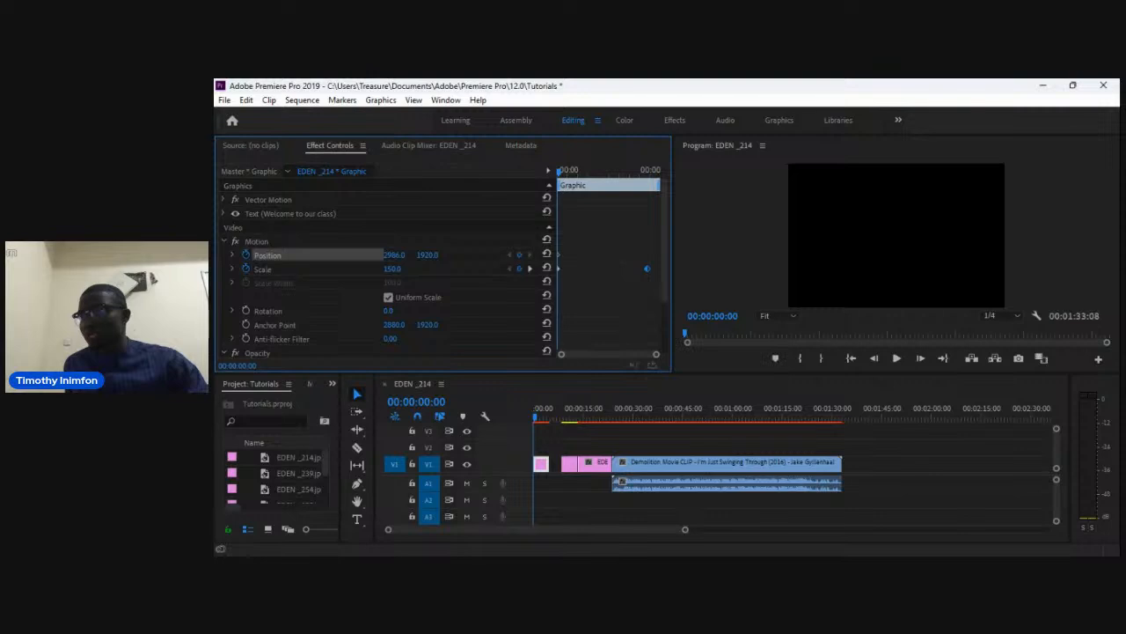
drag(534, 417, 549, 417)
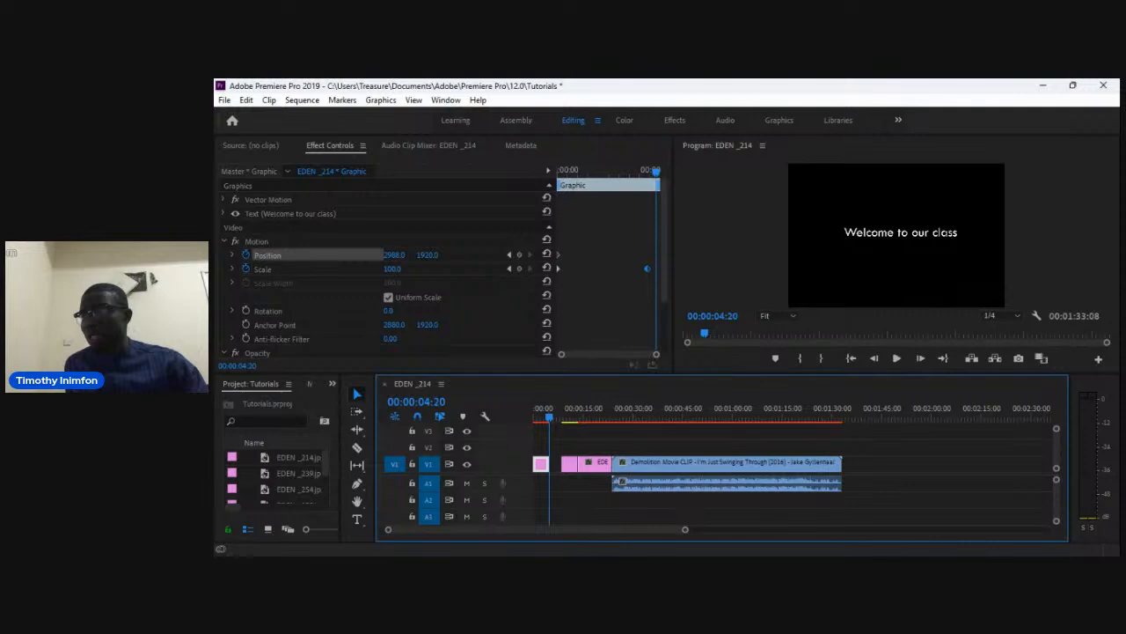
click(547, 254)
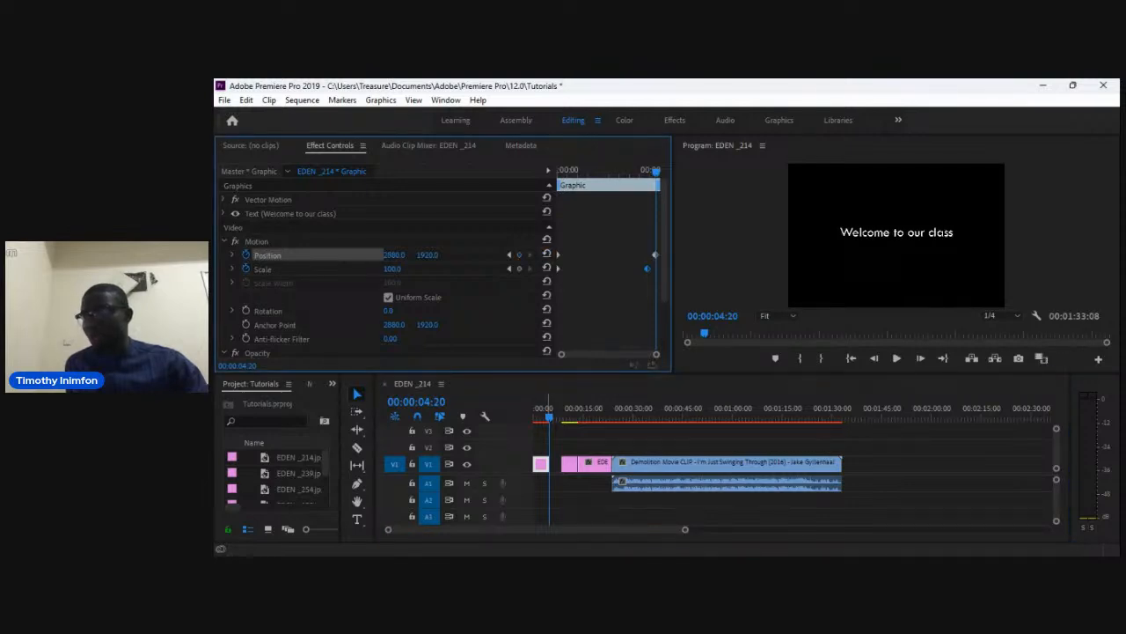
Play the sequence from the start to preview the title's animation.
drag(549, 417, 534, 417)
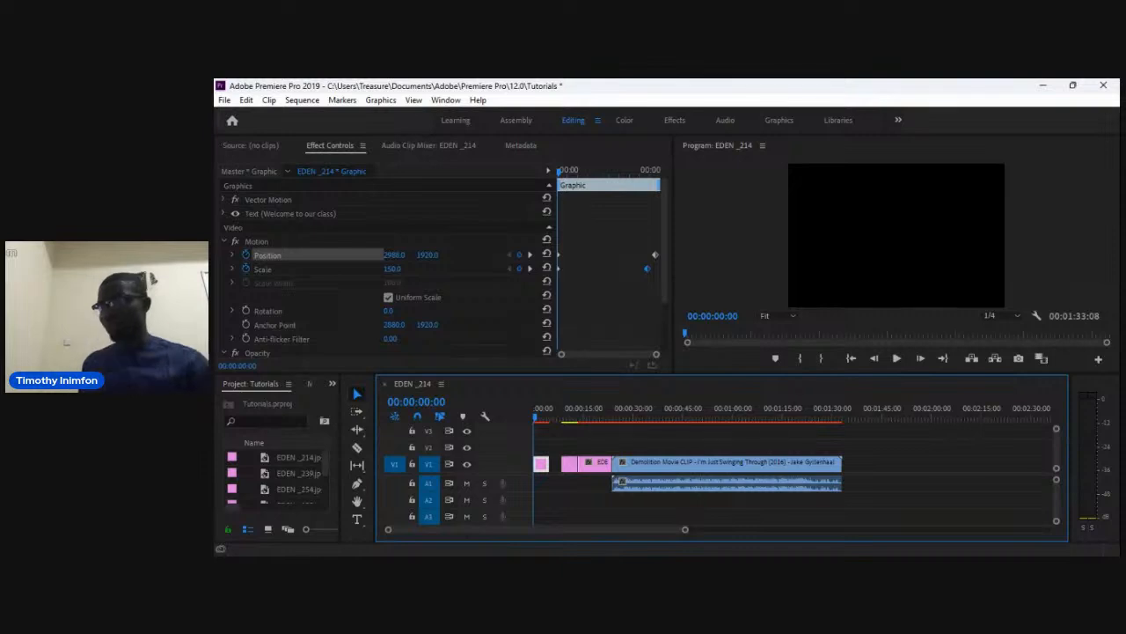
key(space)
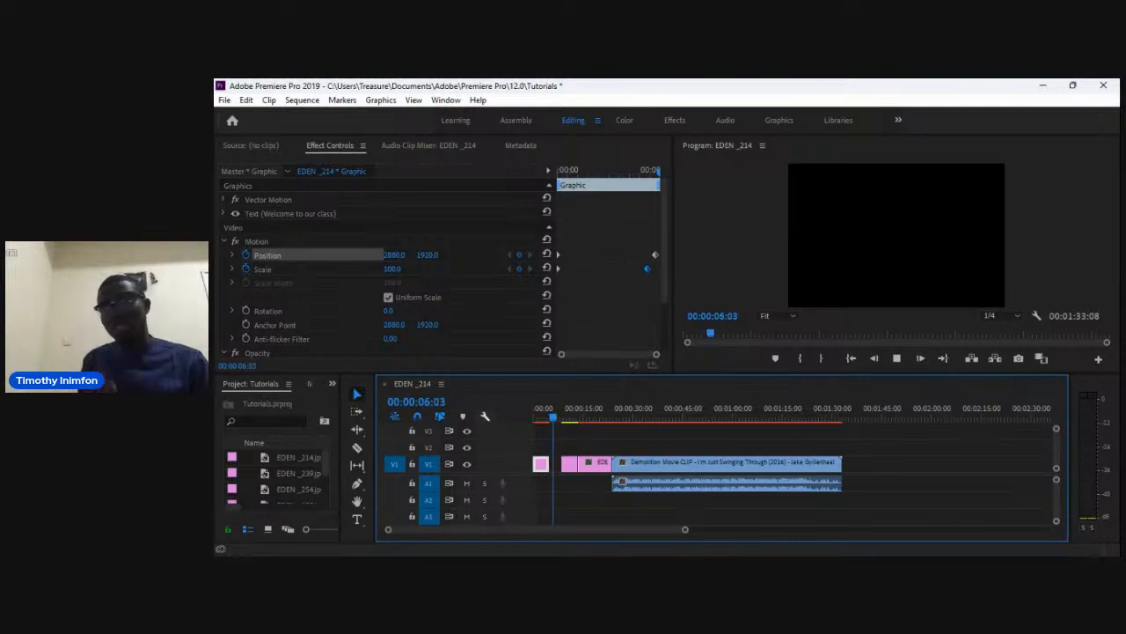
key(Home)
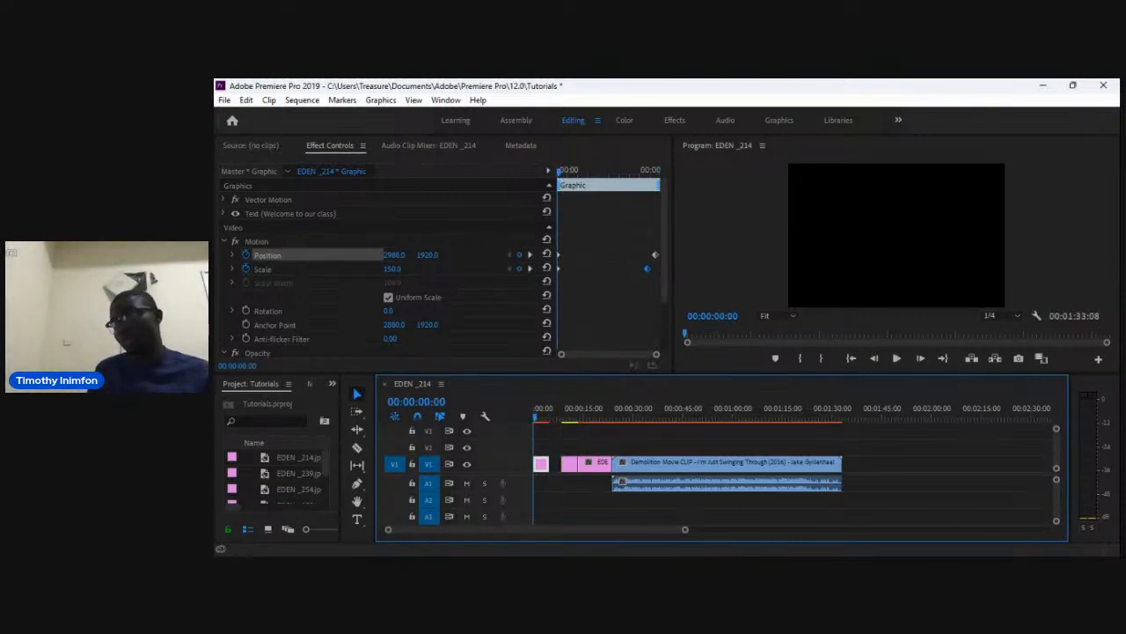
key(space)
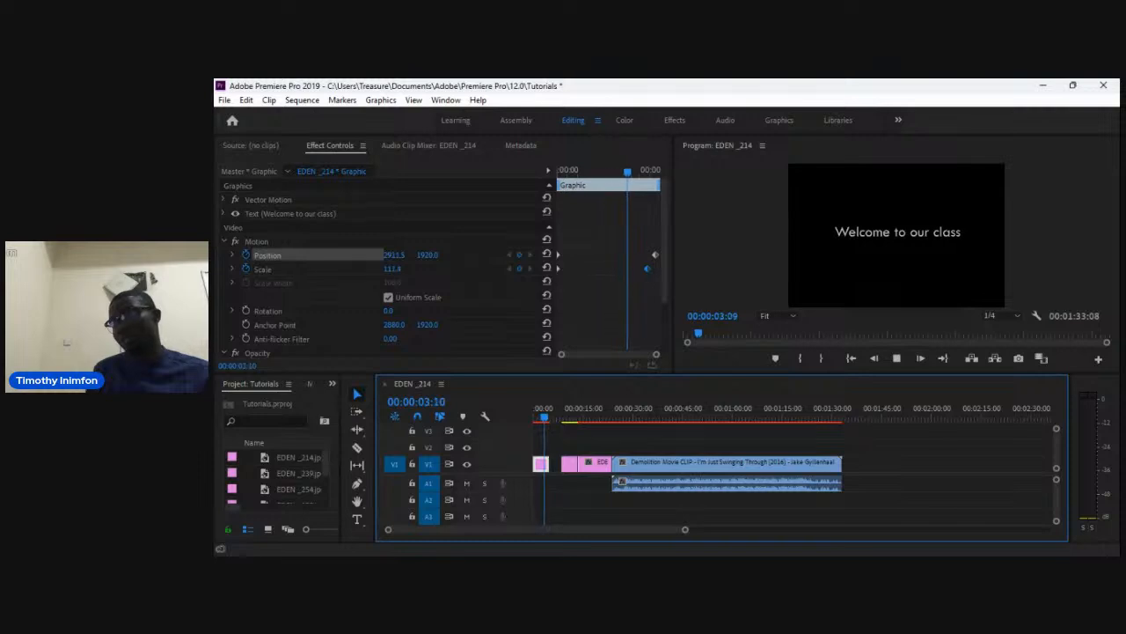
key(space)
Move the EDEN_214 image clip left to close the gap after the title, and preview the start.
drag(573, 464, 554, 463)
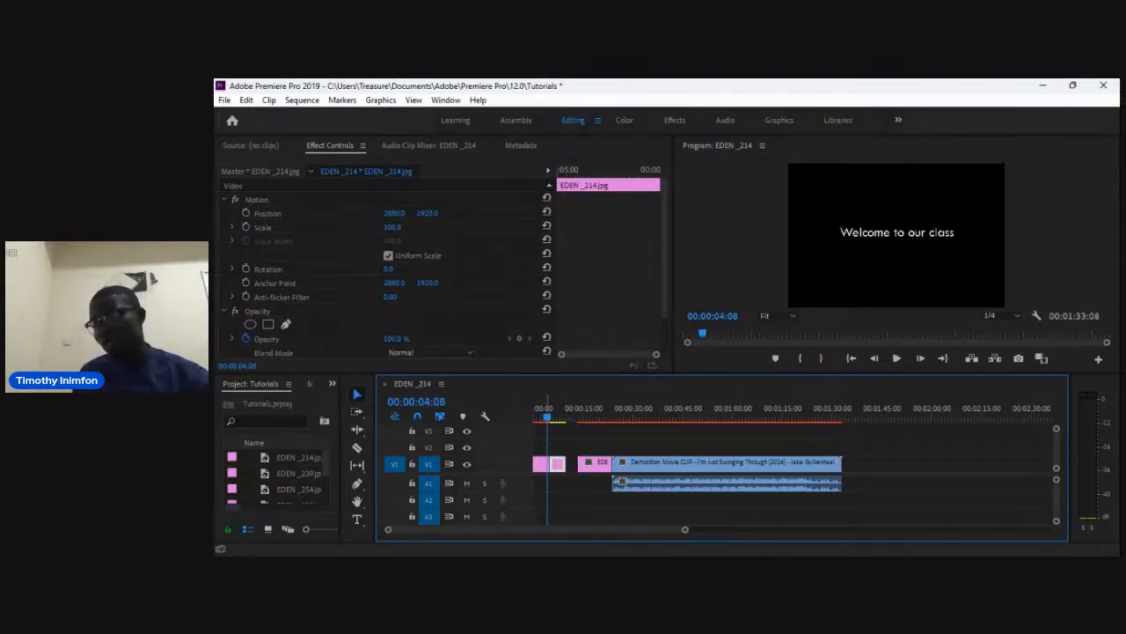
key(Home)
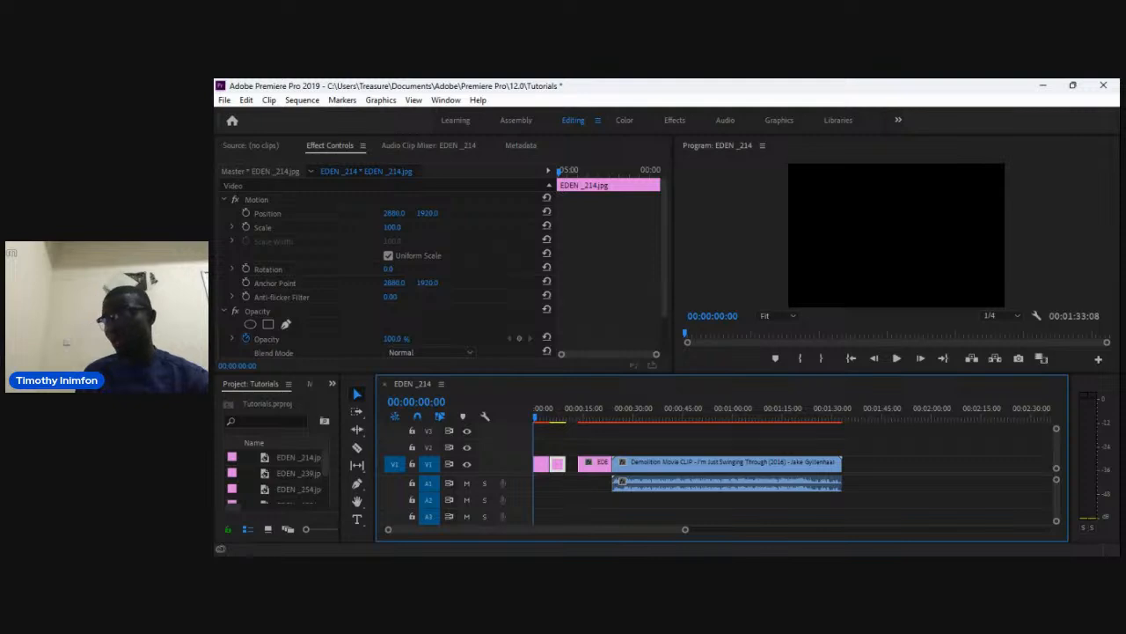
key(space)
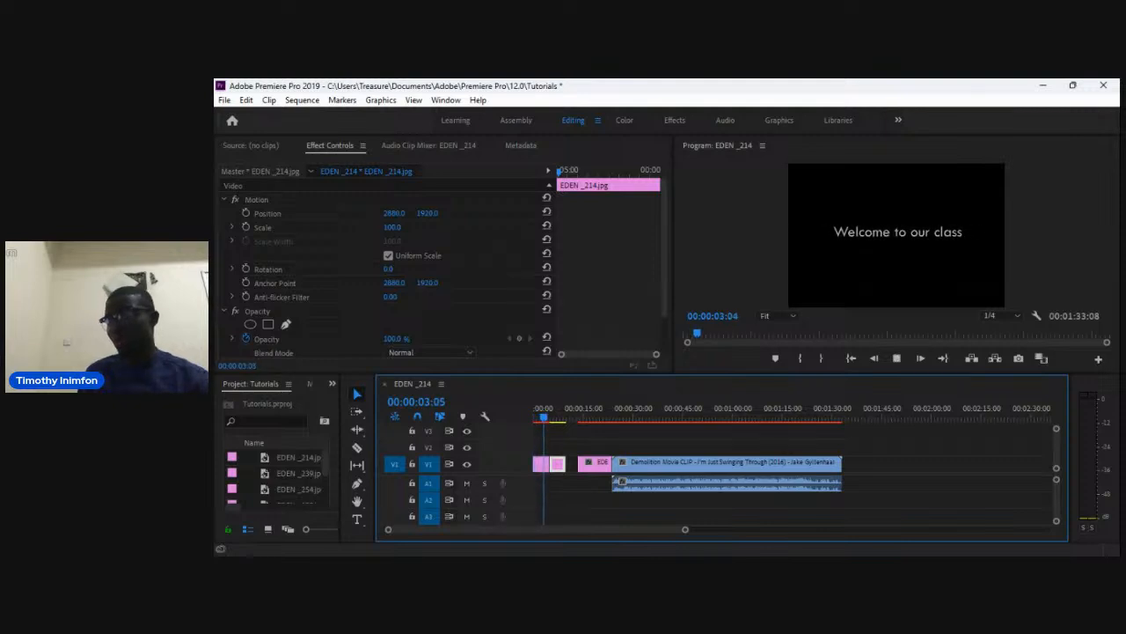
key(space)
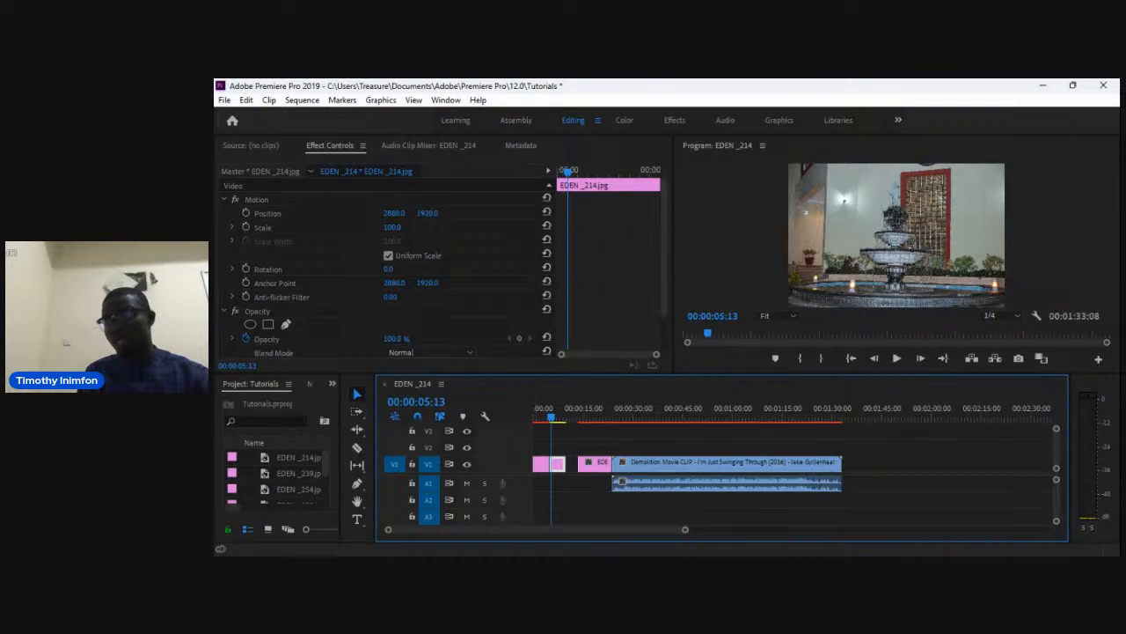
key(alt+Tab)
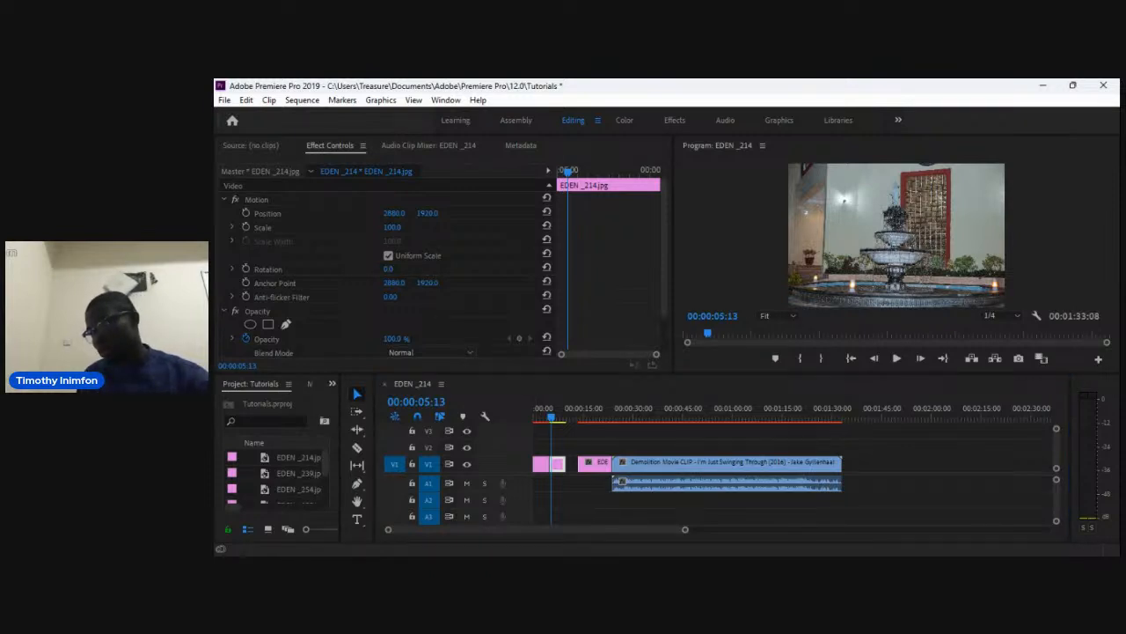
Search the effects for cross and apply Cross Dissolve at the edit between the title and the EDEN_214 image.
key(shift+7)
click(277, 402)
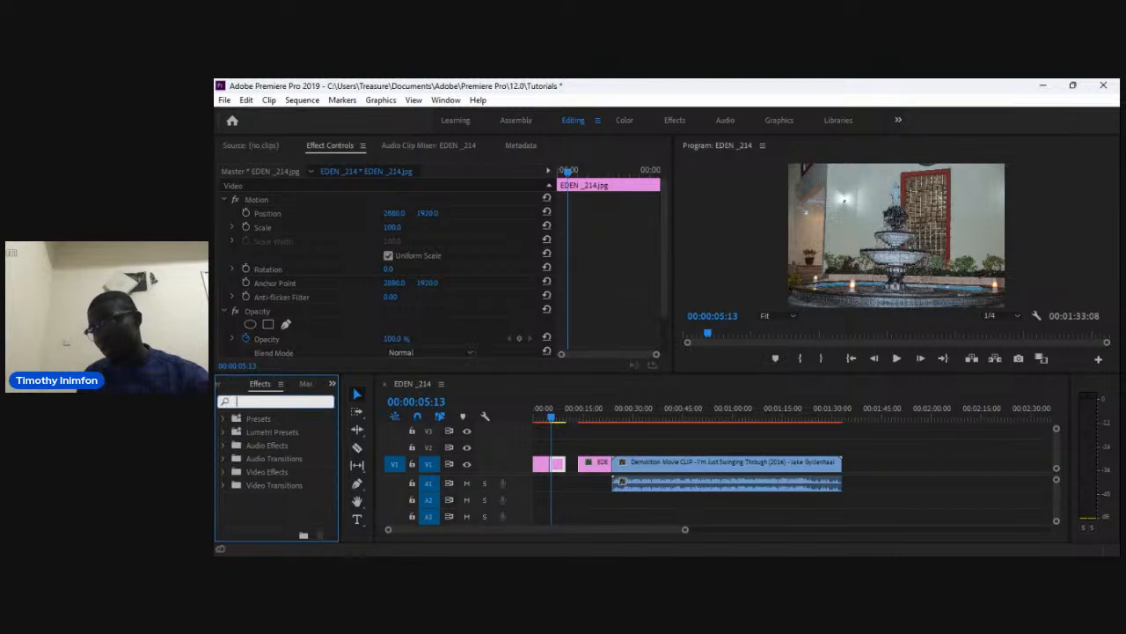
text(cro)
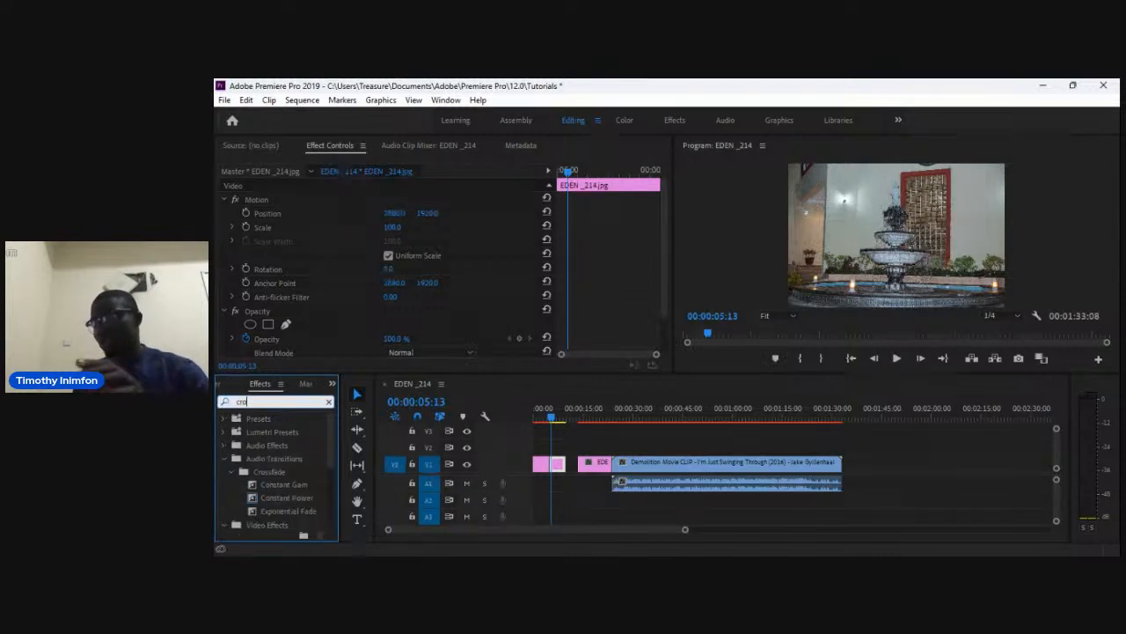
text(ss)
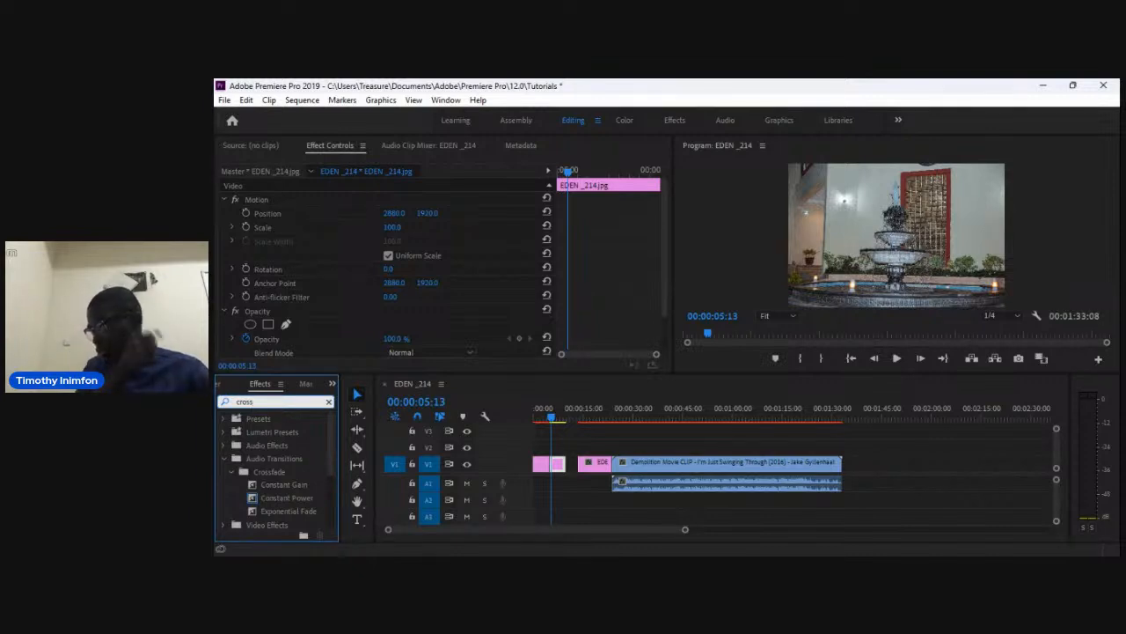
drag(331, 442, 331, 475)
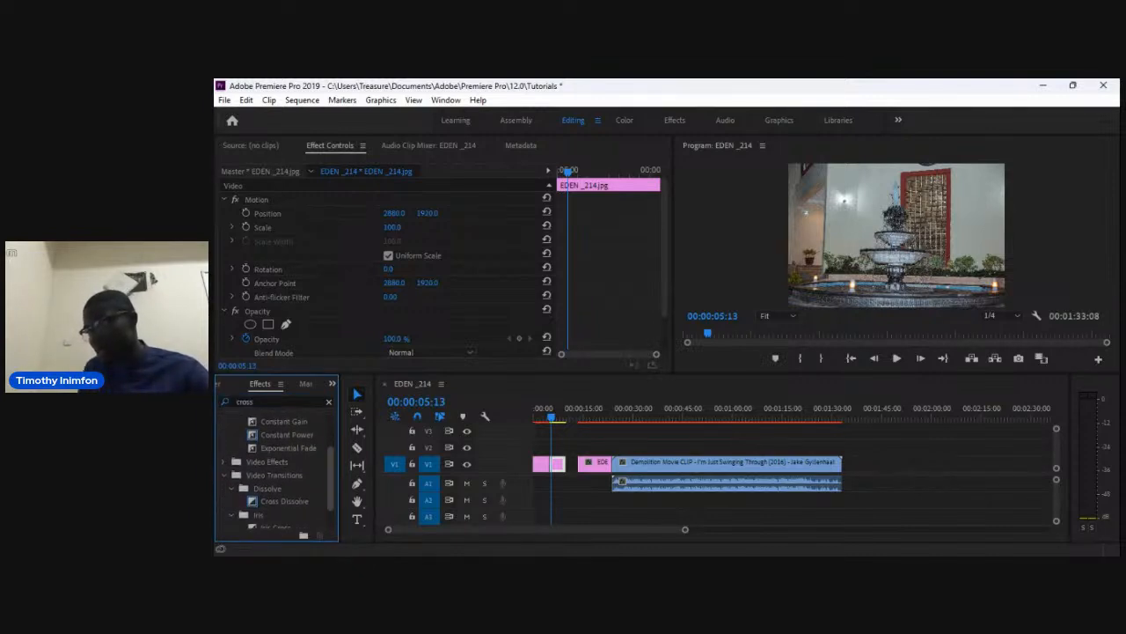
click(284, 502)
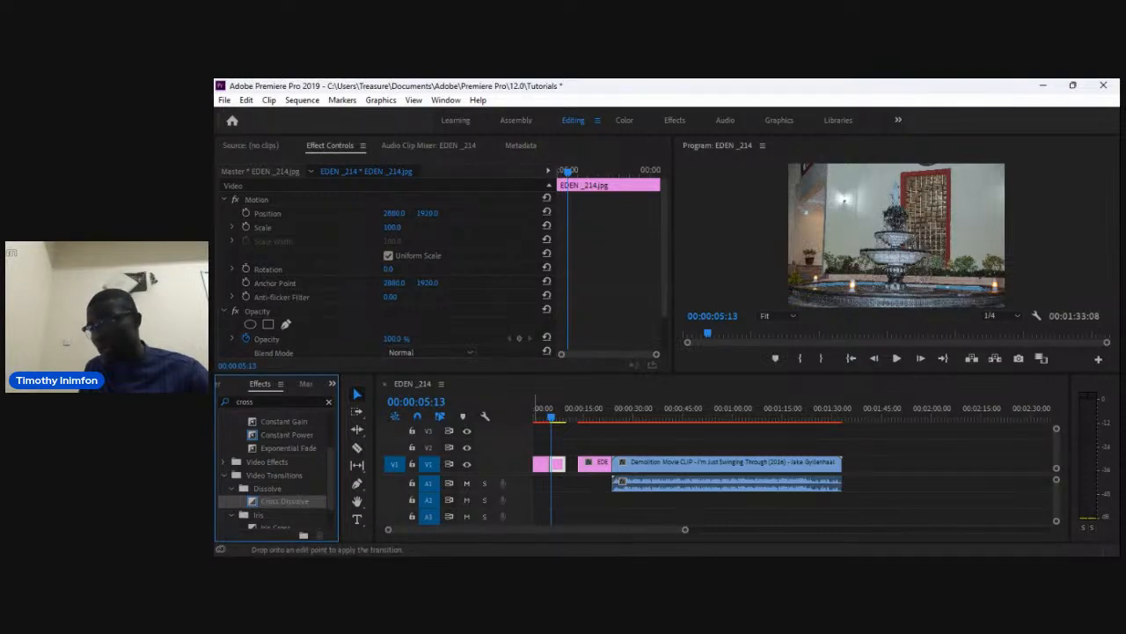
drag(556, 463, 556, 463)
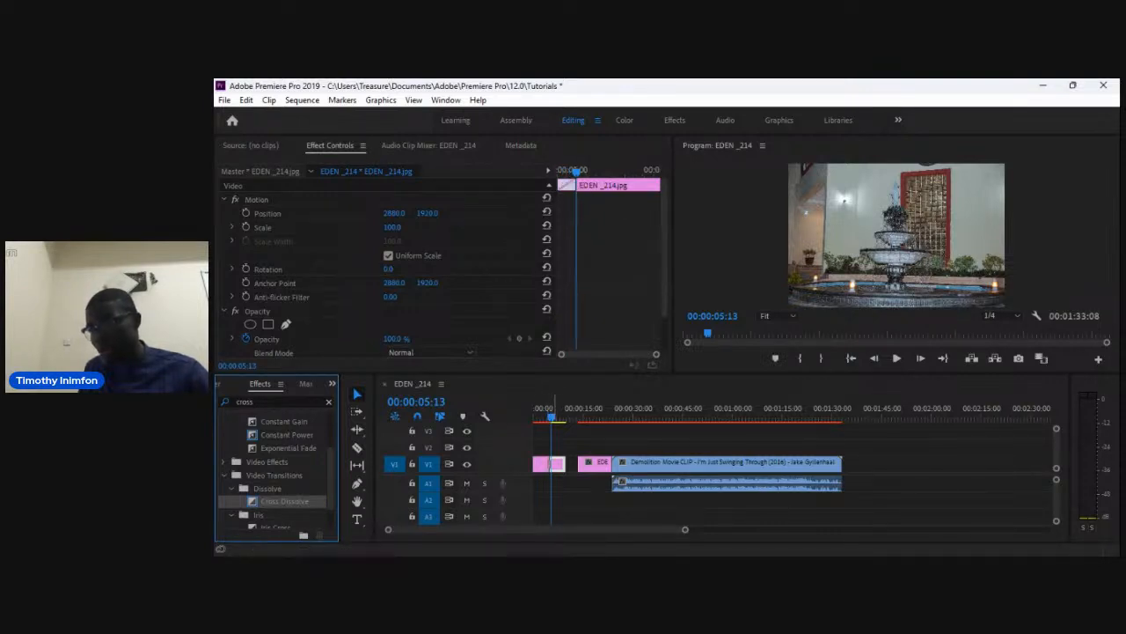
Play the sequence from the start to preview the cross dissolve.
drag(552, 416, 531, 420)
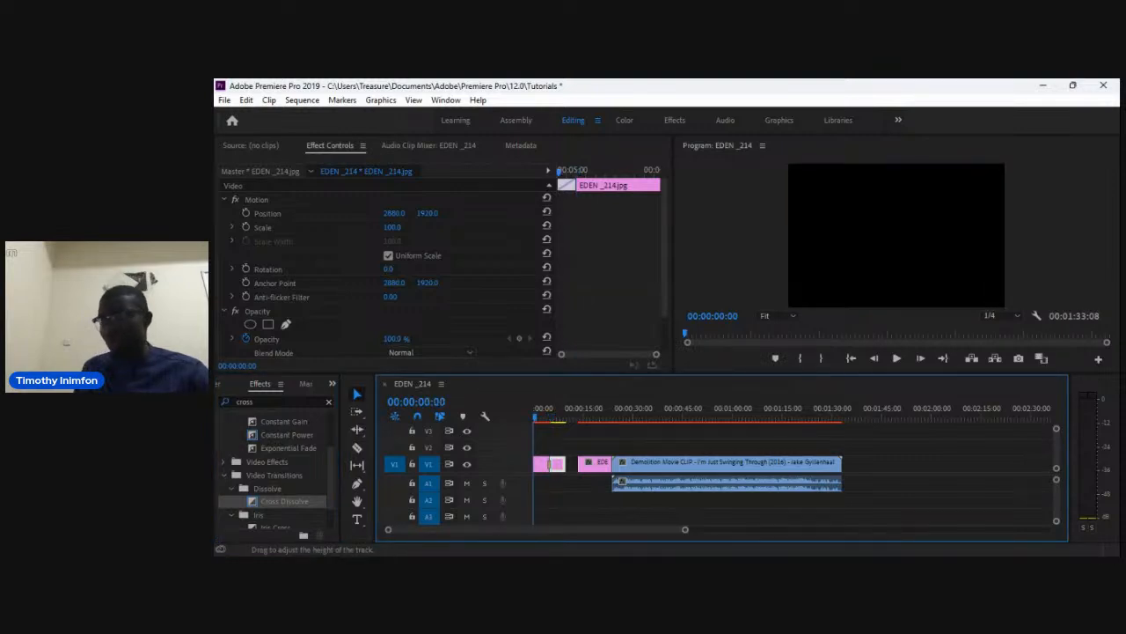
key(space)
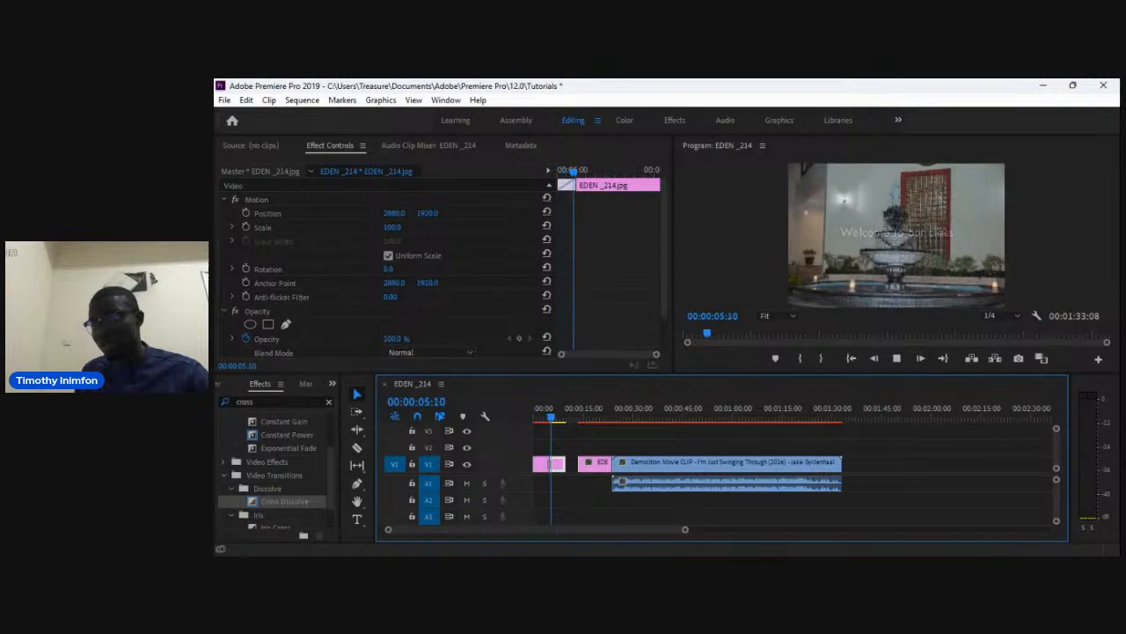
key(space)
Move the EDEN_254 image clip left to close the gap and set its scale to 152.
drag(604, 463, 592, 463)
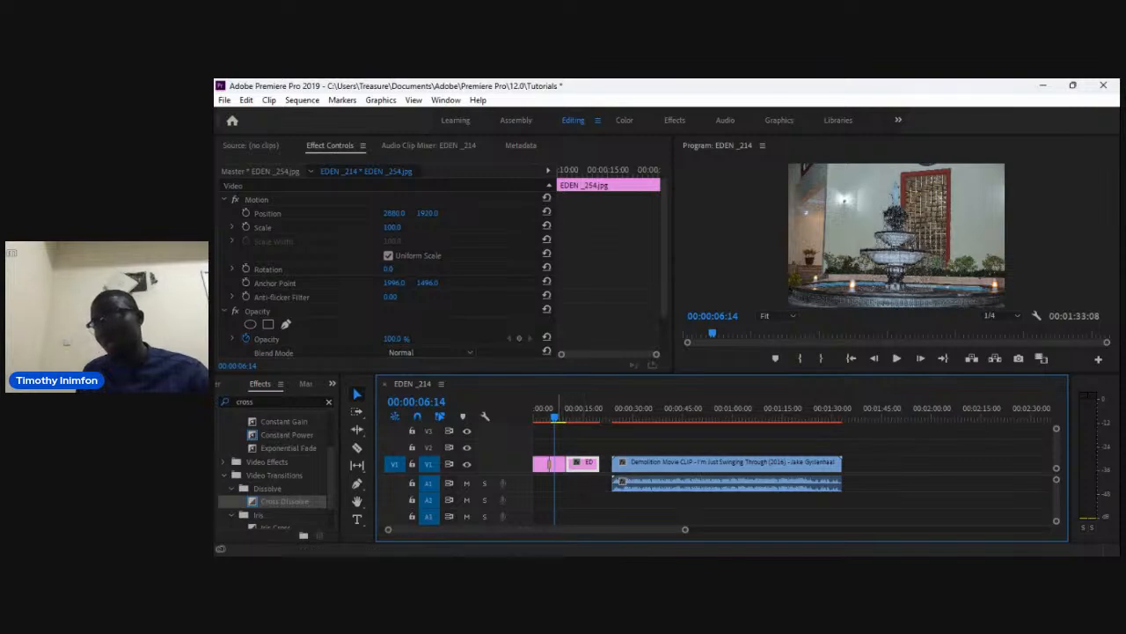
key(Down)
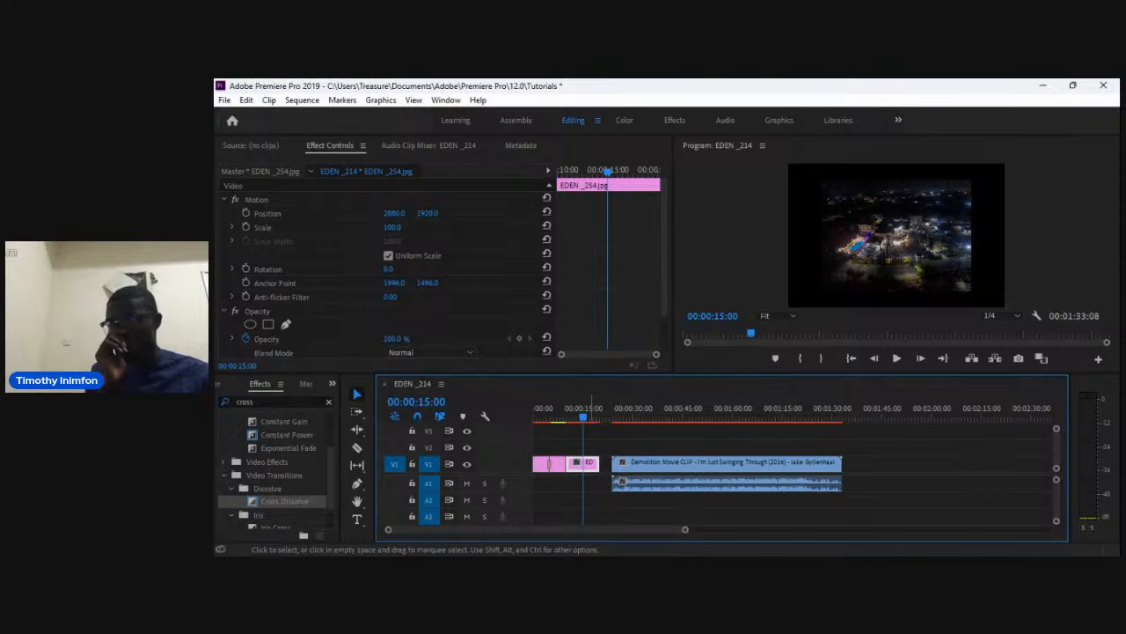
double_click(590, 464)
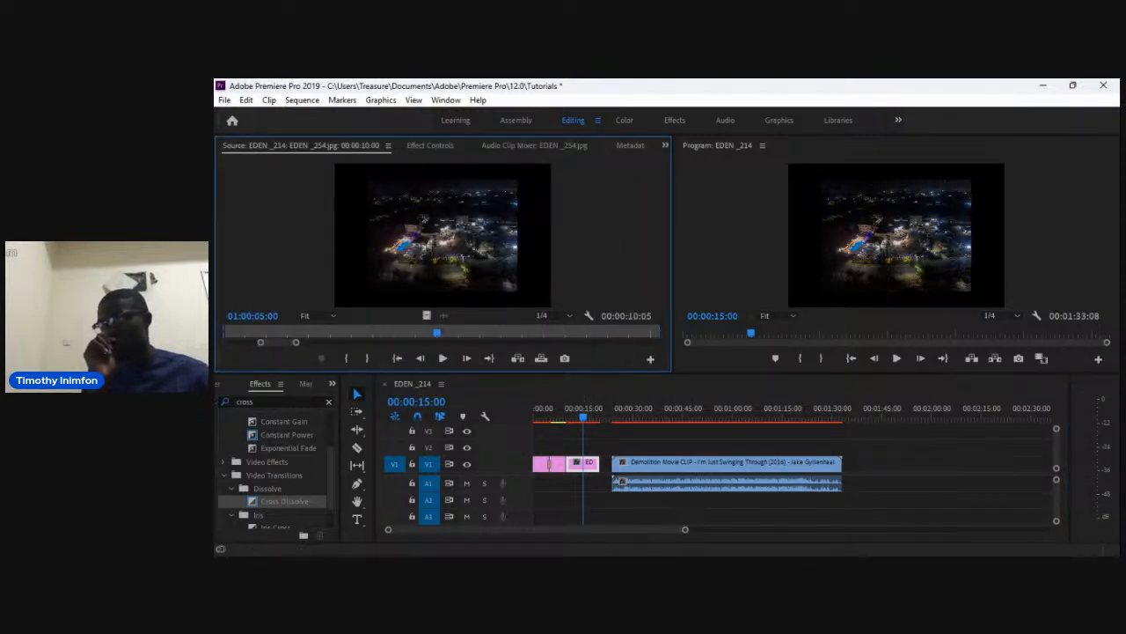
click(430, 146)
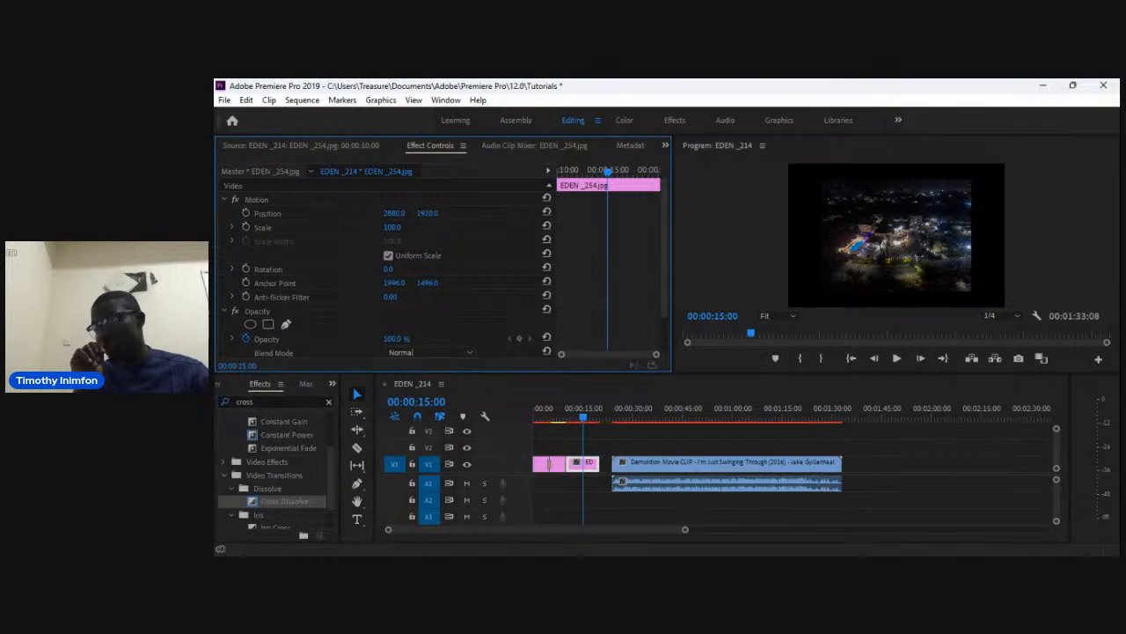
mouse_move(393, 227)
mouse_down()
mouse_move(421, 227)
mouse_move(411, 227)
mouse_up()
Search the effects for dip and apply Dip to White between the EDEN_214 and EDEN_254 images.
drag(583, 417, 564, 417)
double_click(246, 401)
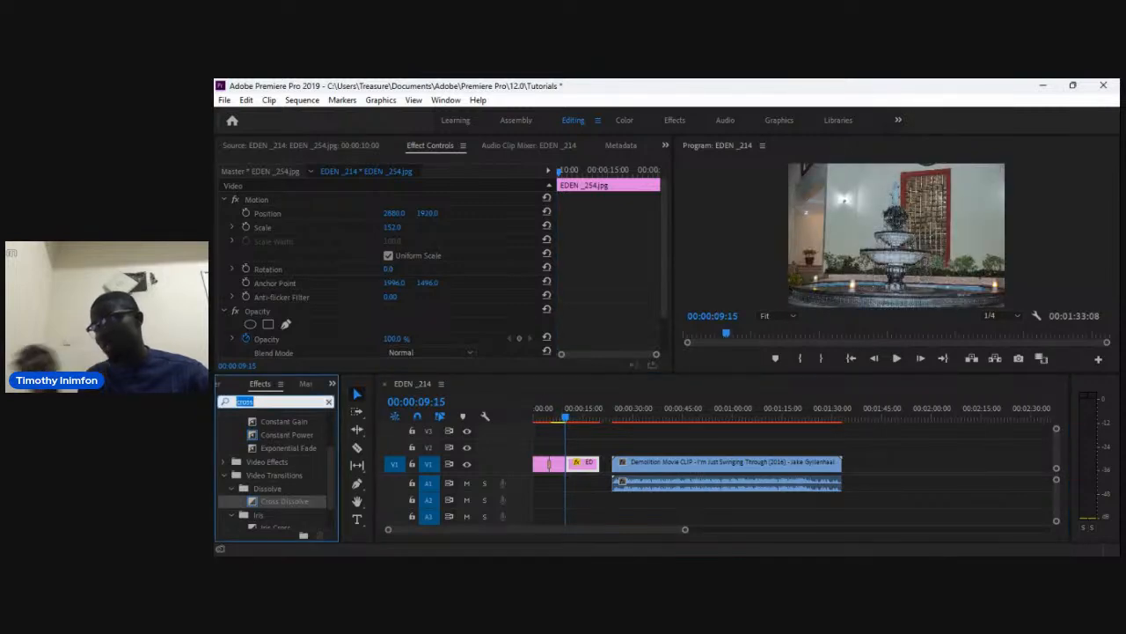
text(dip)
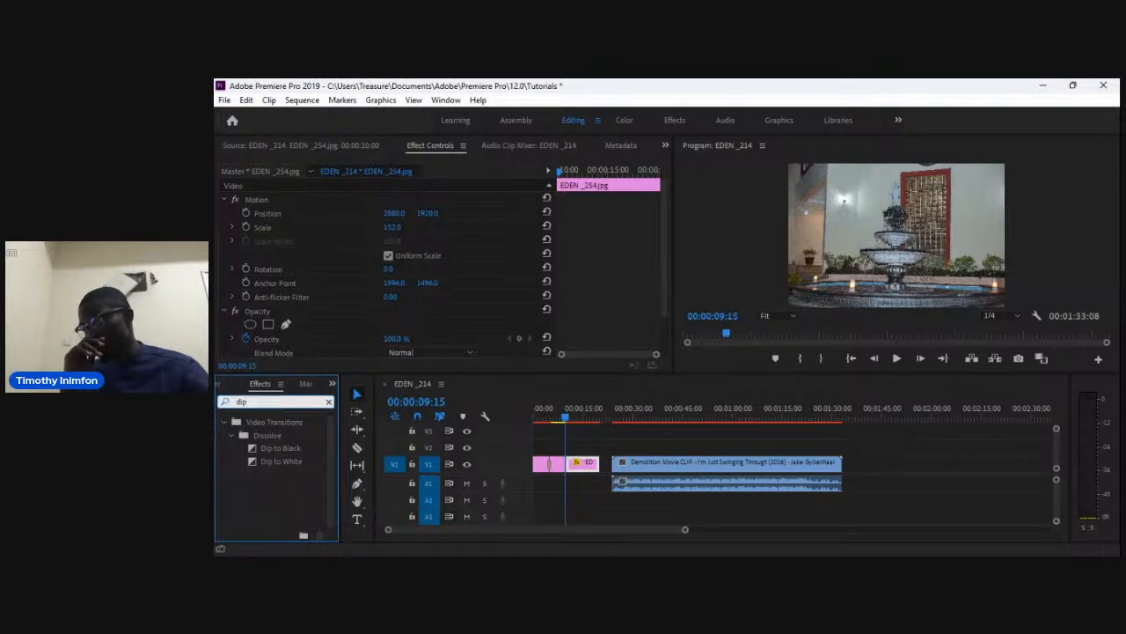
click(281, 461)
drag(281, 461, 567, 463)
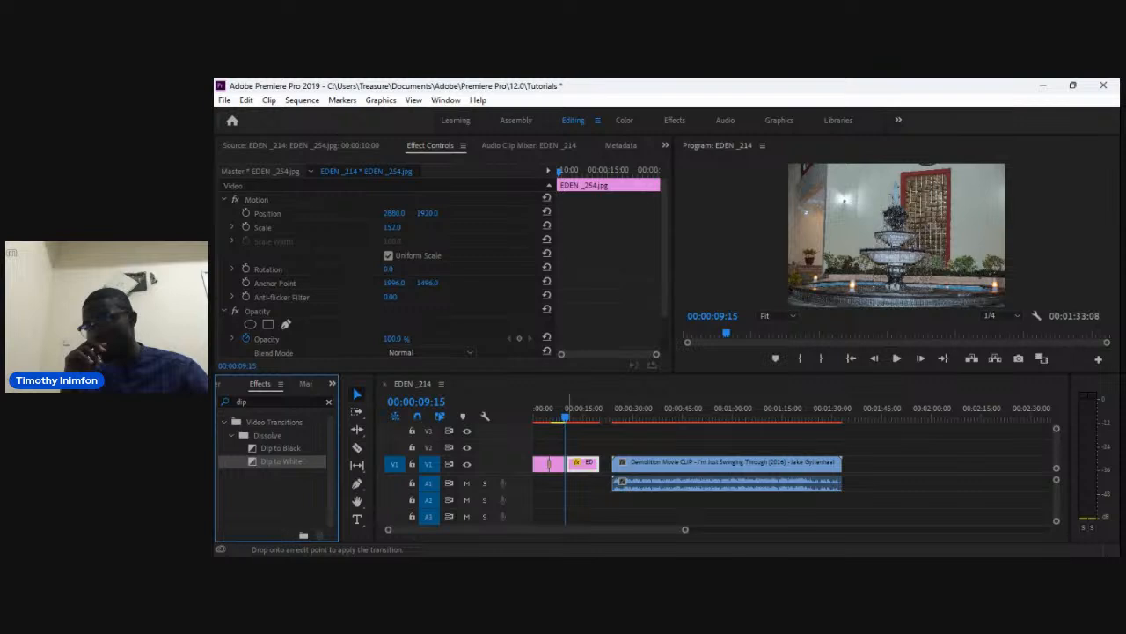
drag(568, 464, 566, 464)
Play the sequence from about 00:00:02:00 to preview the Dip to White transition.
drag(552, 408, 540, 408)
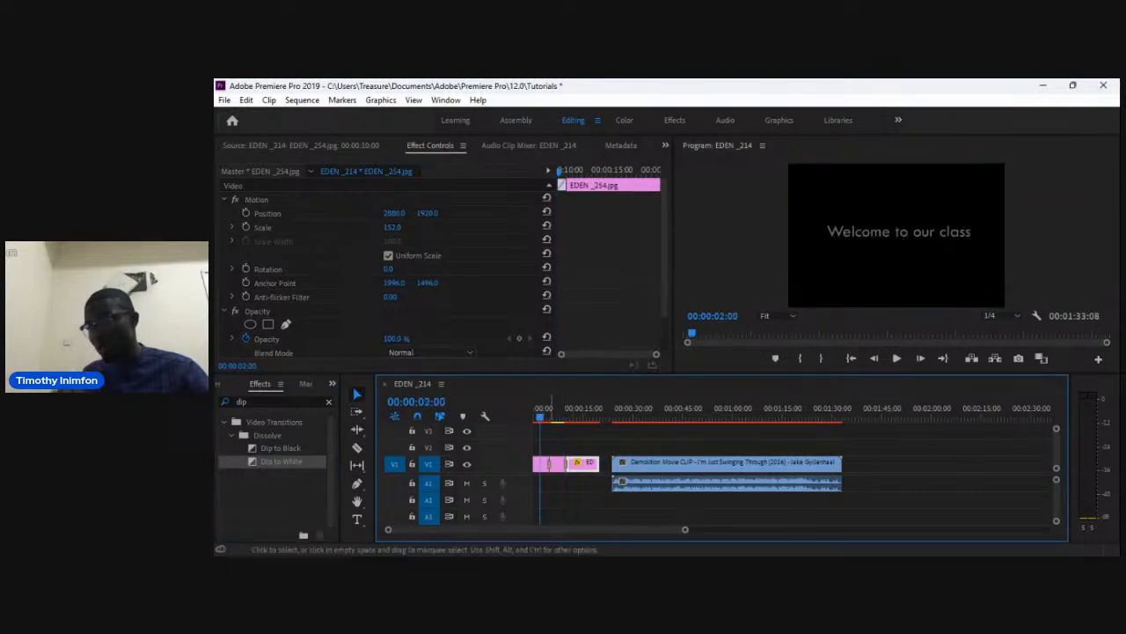
key(space)
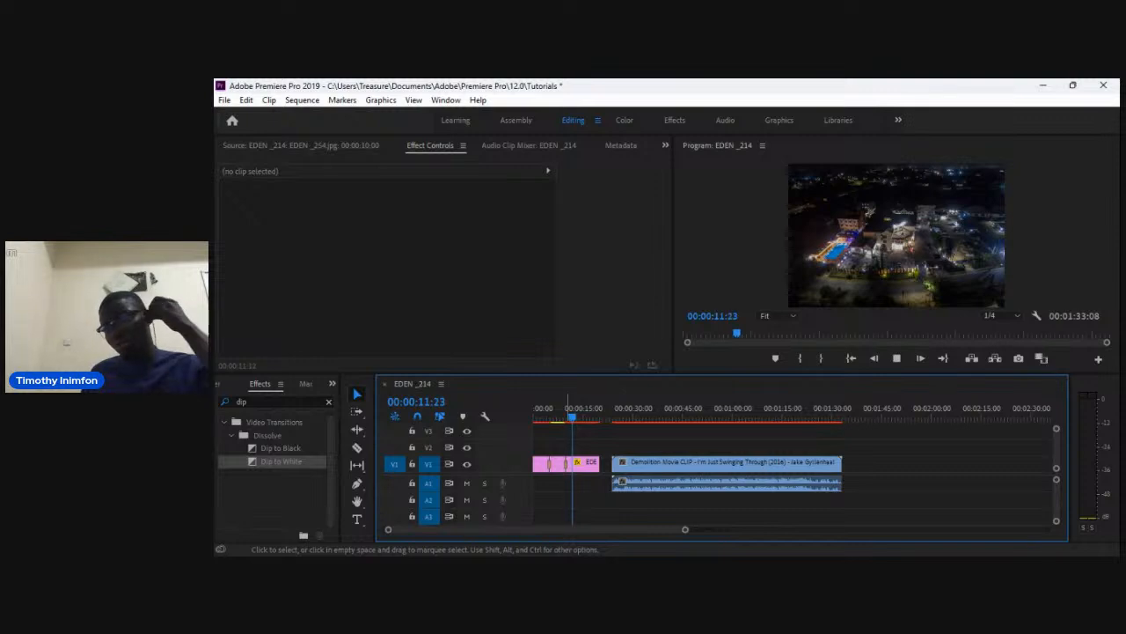
key(space)
Move the Demolition Movie clip left against the EDEN_254 image and confirm its Speed/Duration settings.
mouse_move(763, 465)
mouse_down()
mouse_move(738, 465)
mouse_move(750, 464)
mouse_up()
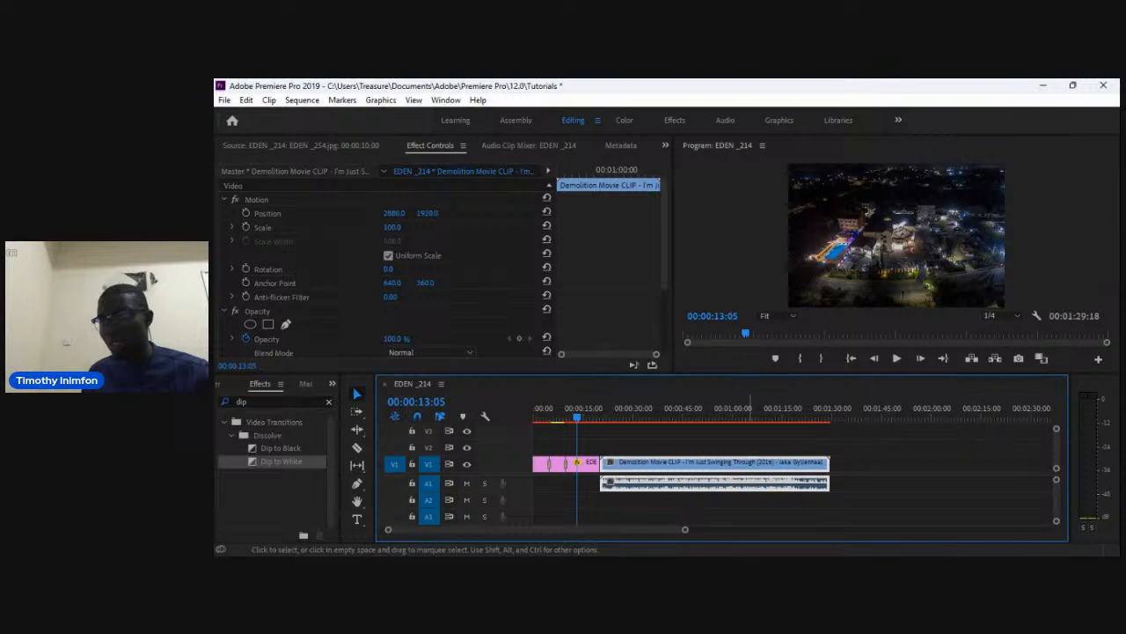
key(ctrl+r)
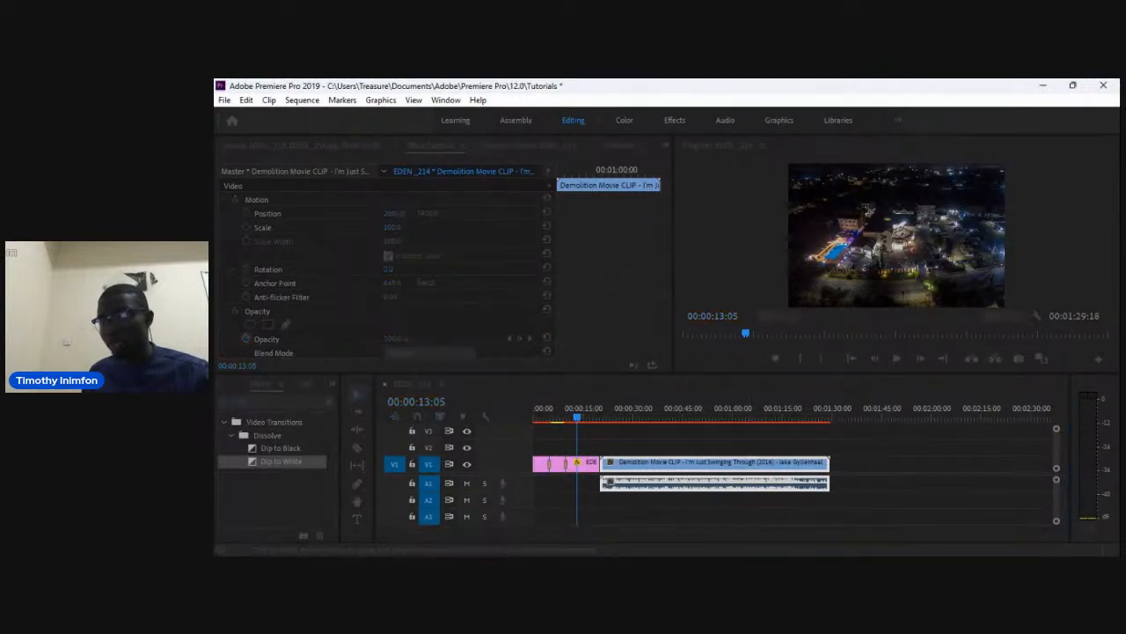
key(Return)
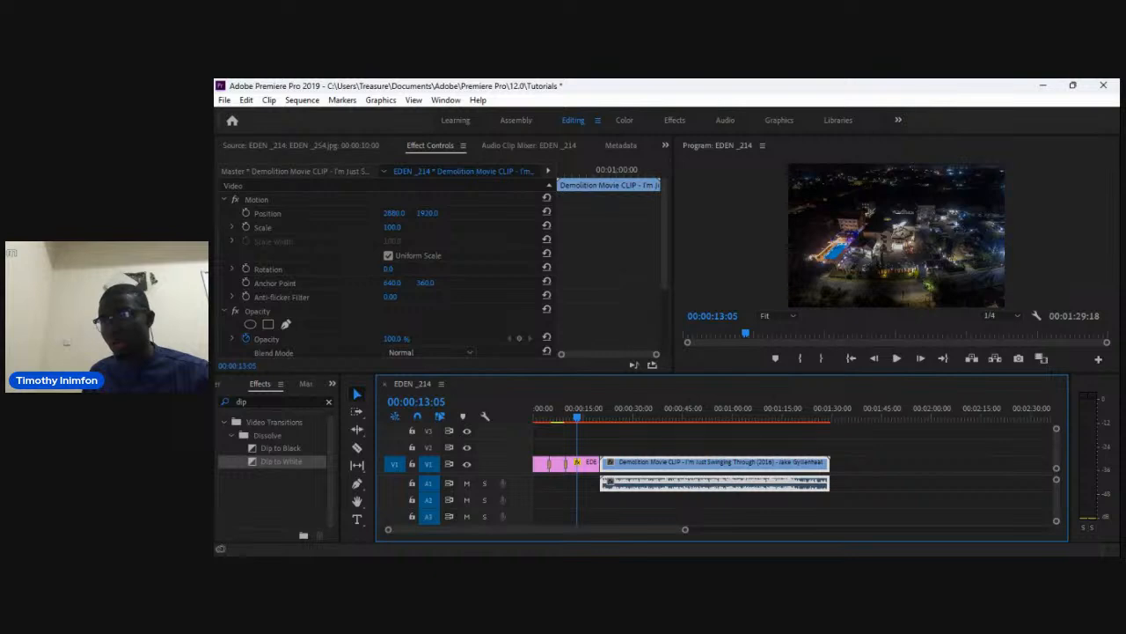
Unlink the movie clip's audio and move the audio to the start of the sequence.
key(ctrl+l)
click(877, 484)
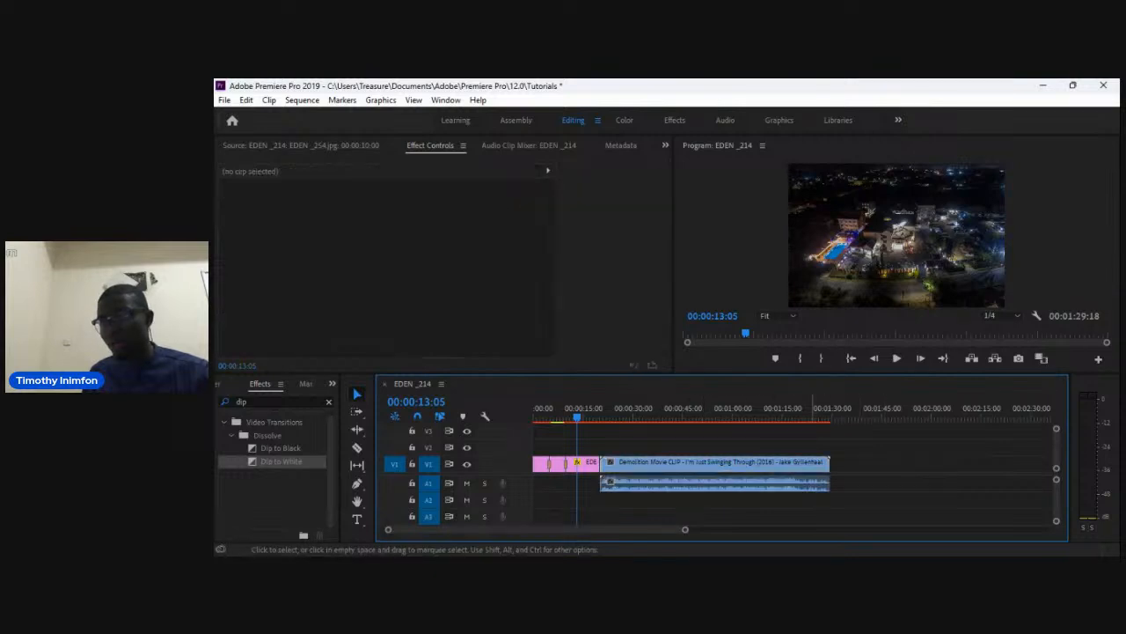
drag(799, 484, 728, 484)
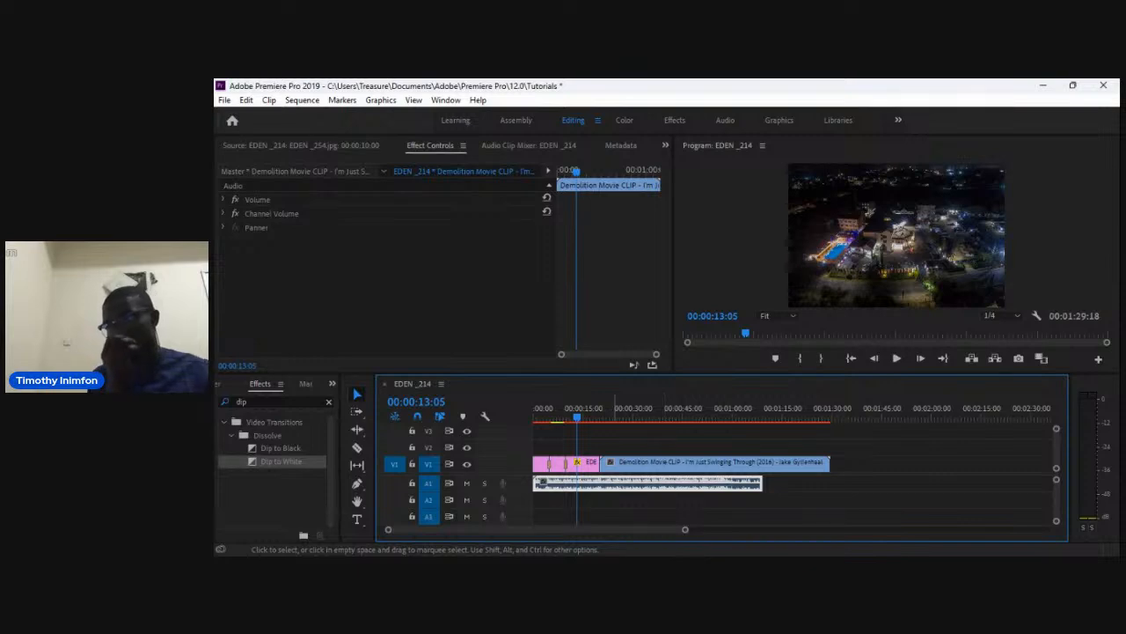
Cut the Demolition Movie clip into several pieces with the Razor tool, then return to the Selection tool.
click(633, 463)
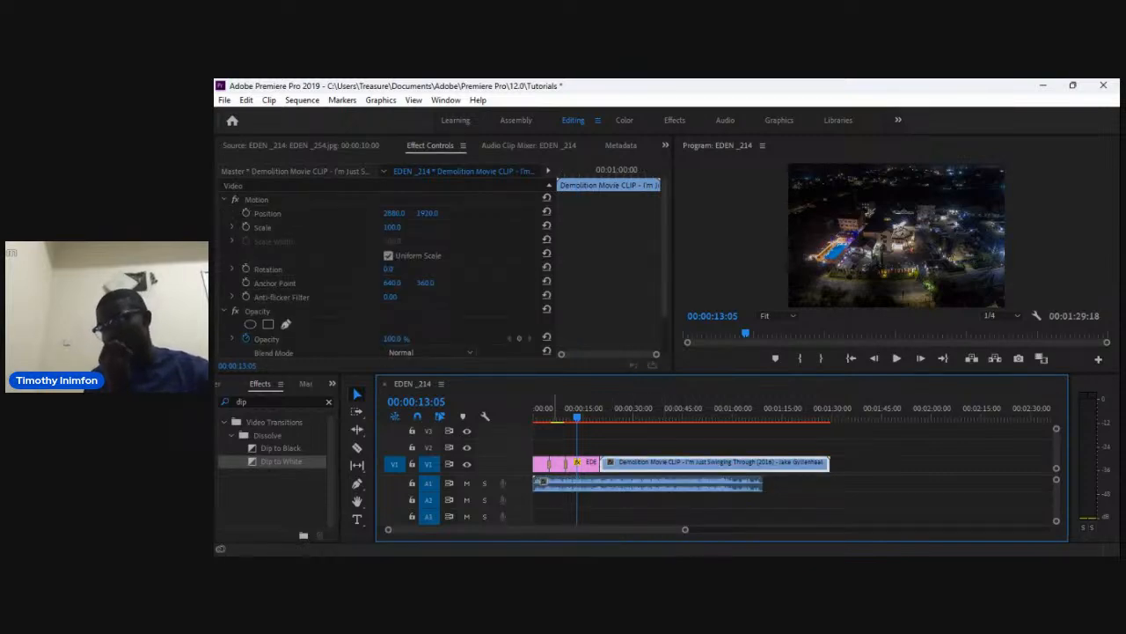
key(c)
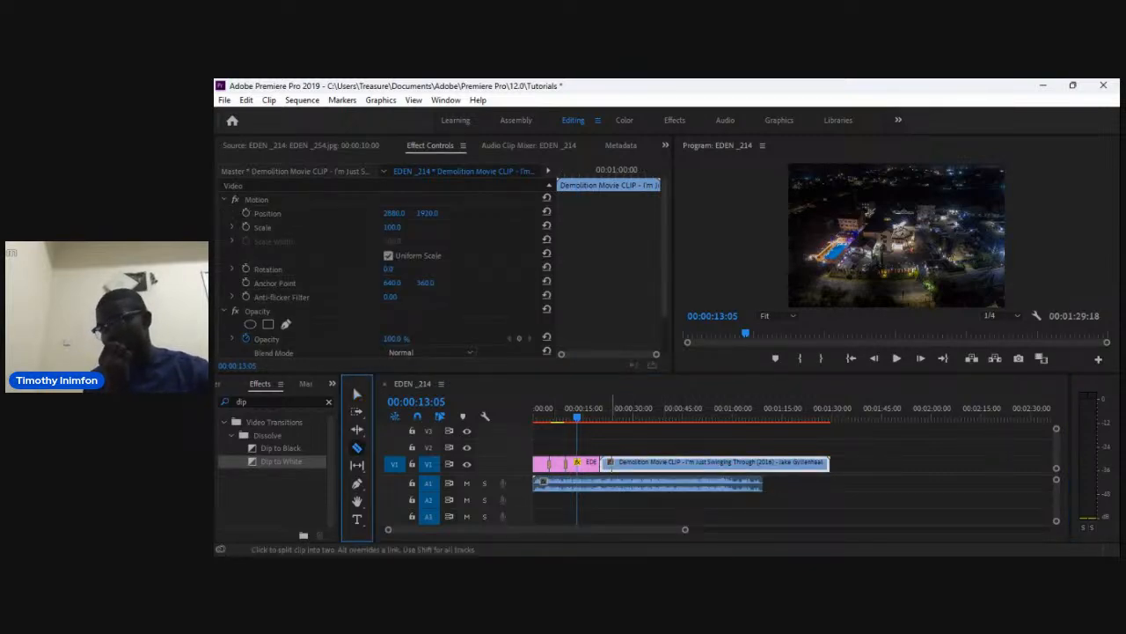
click(627, 463)
click(673, 463)
click(715, 462)
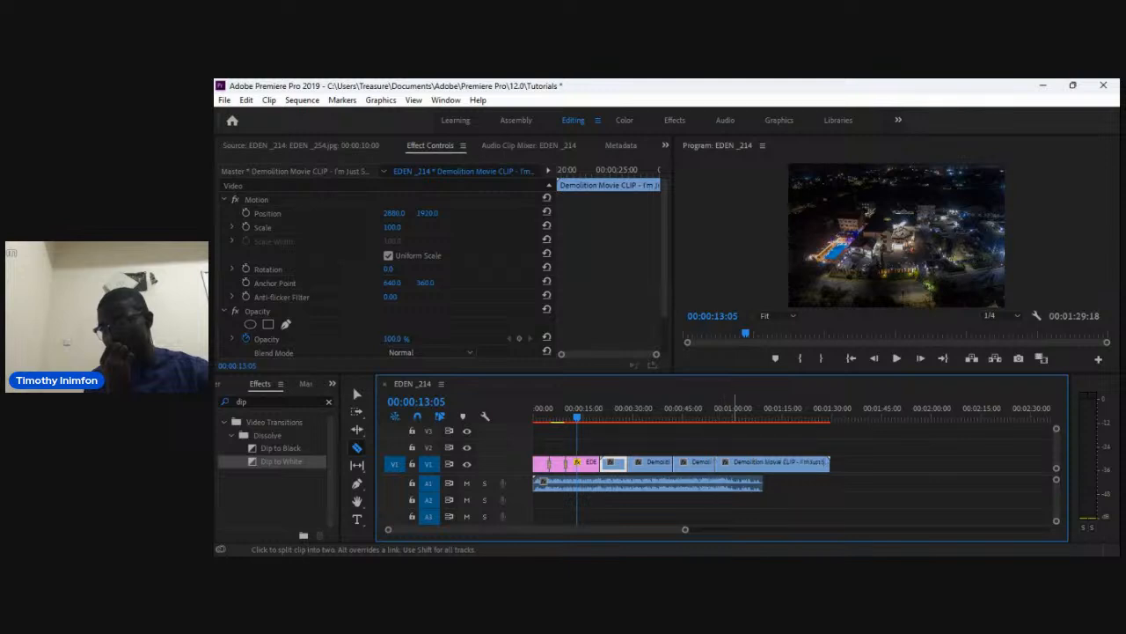
click(748, 463)
click(786, 463)
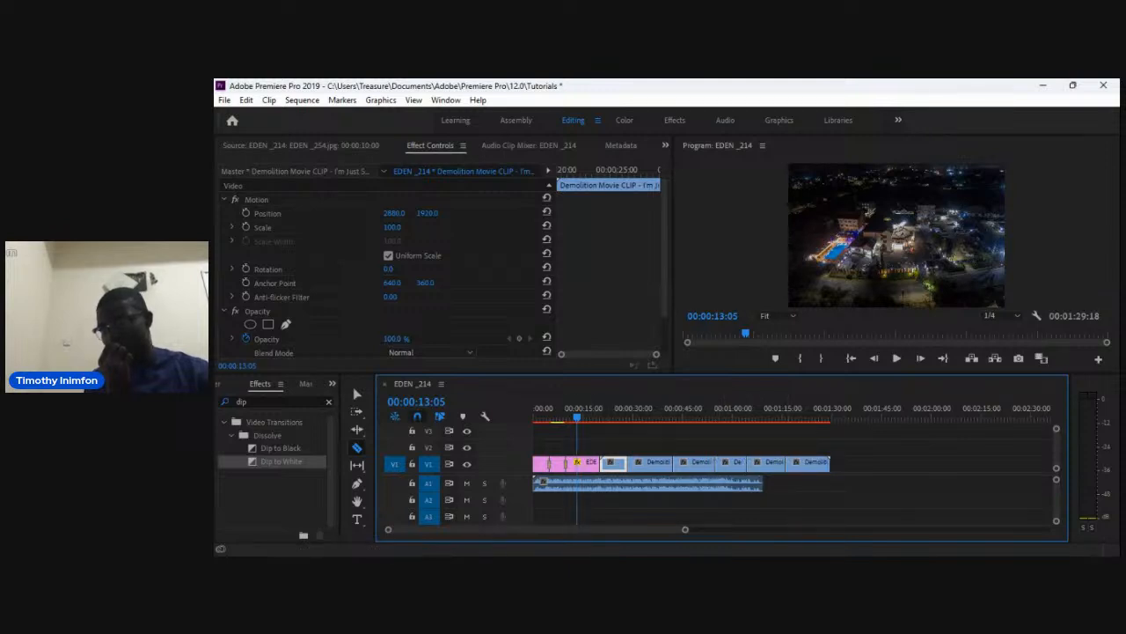
key(v)
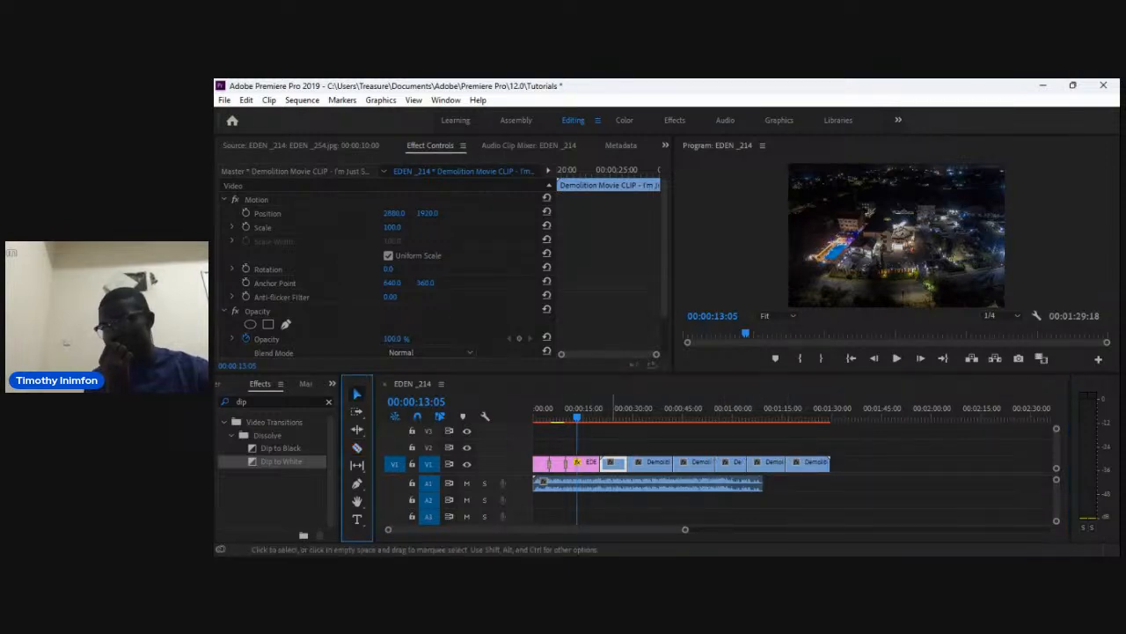
Rearrange the movie clip pieces on the video track into a new order without gaps.
drag(648, 462, 649, 447)
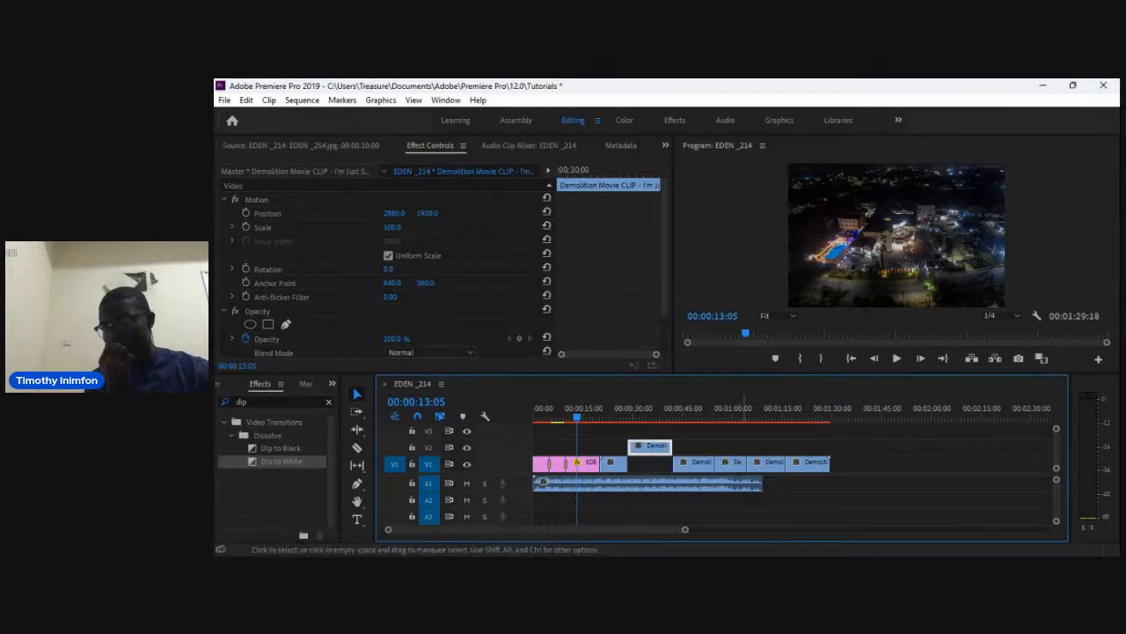
drag(765, 463, 648, 463)
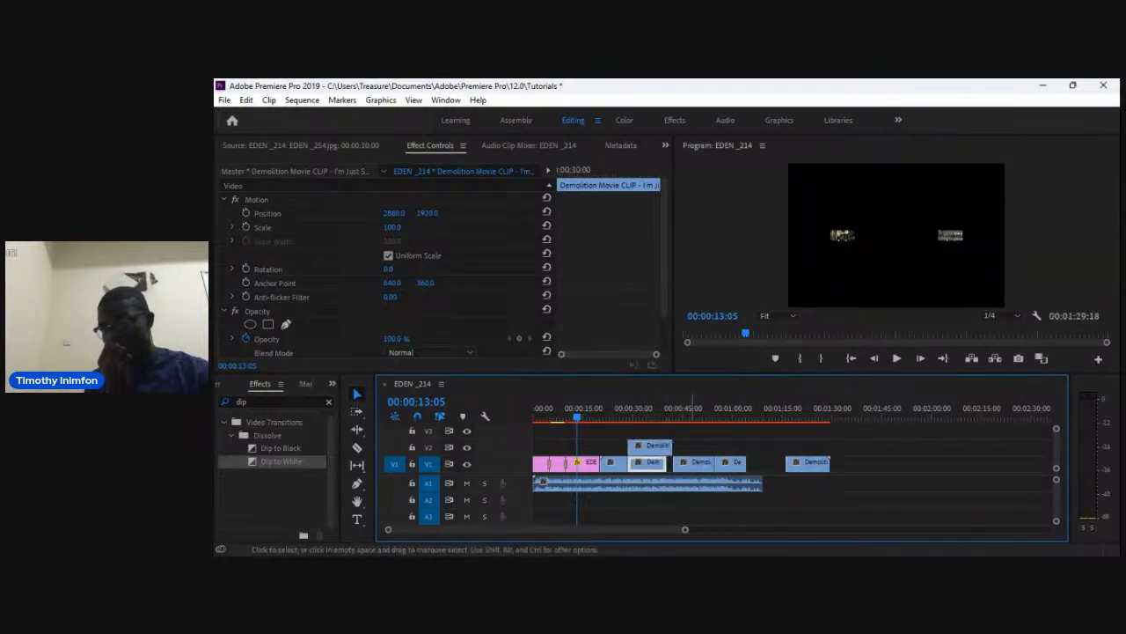
drag(733, 463, 695, 462)
click(701, 463)
drag(740, 463, 786, 462)
click(794, 463)
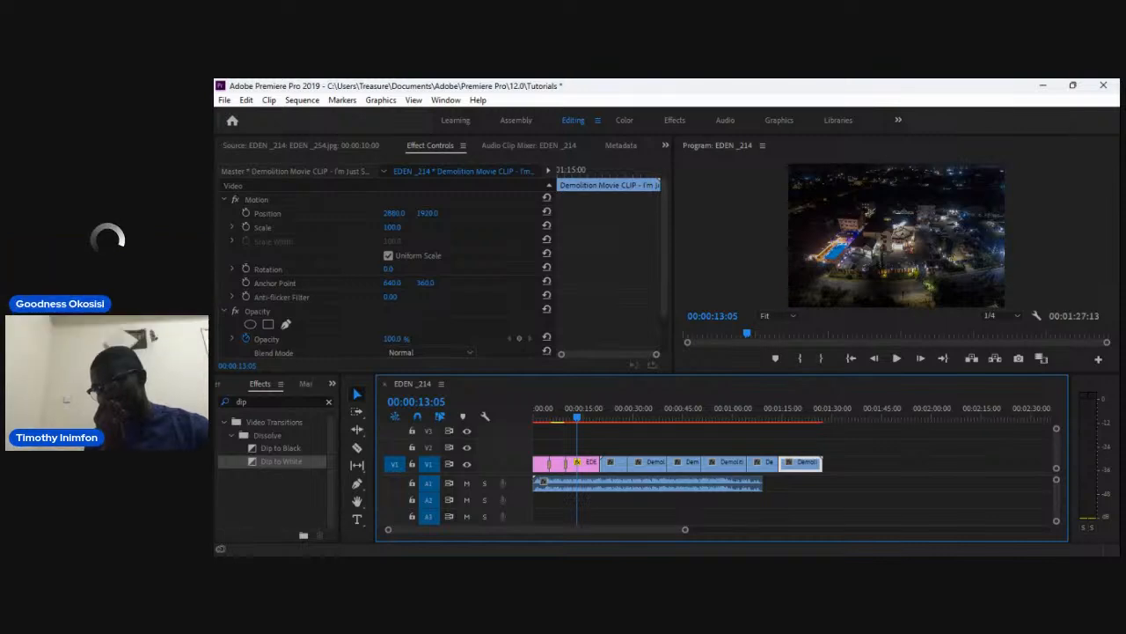
Apply the Dip to White transition before the last movie clip piece.
click(280, 448)
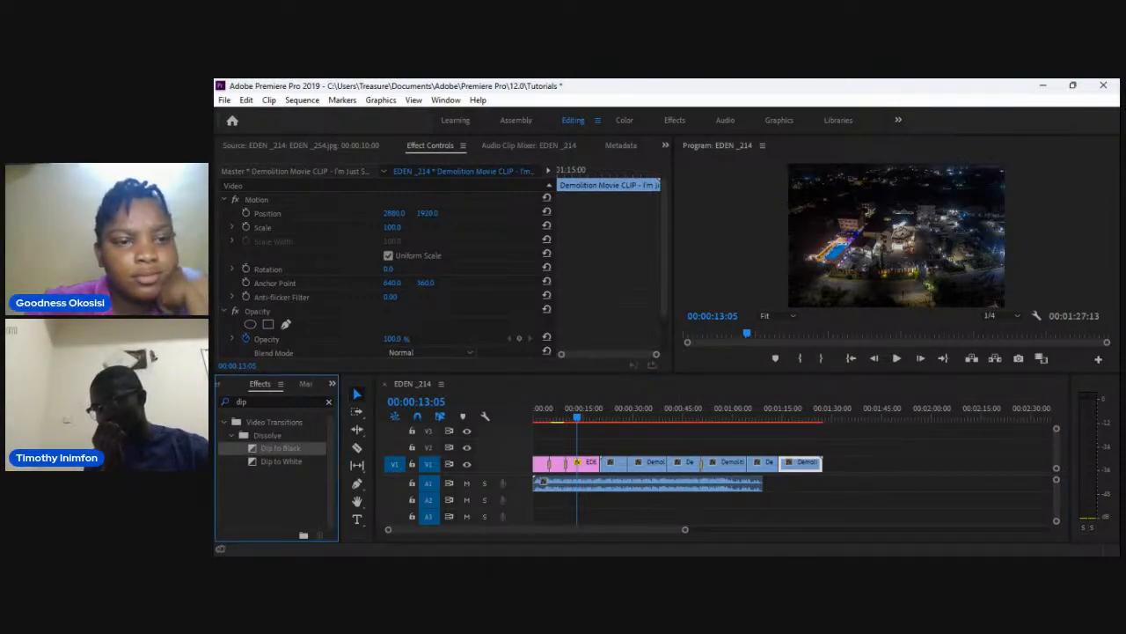
click(281, 461)
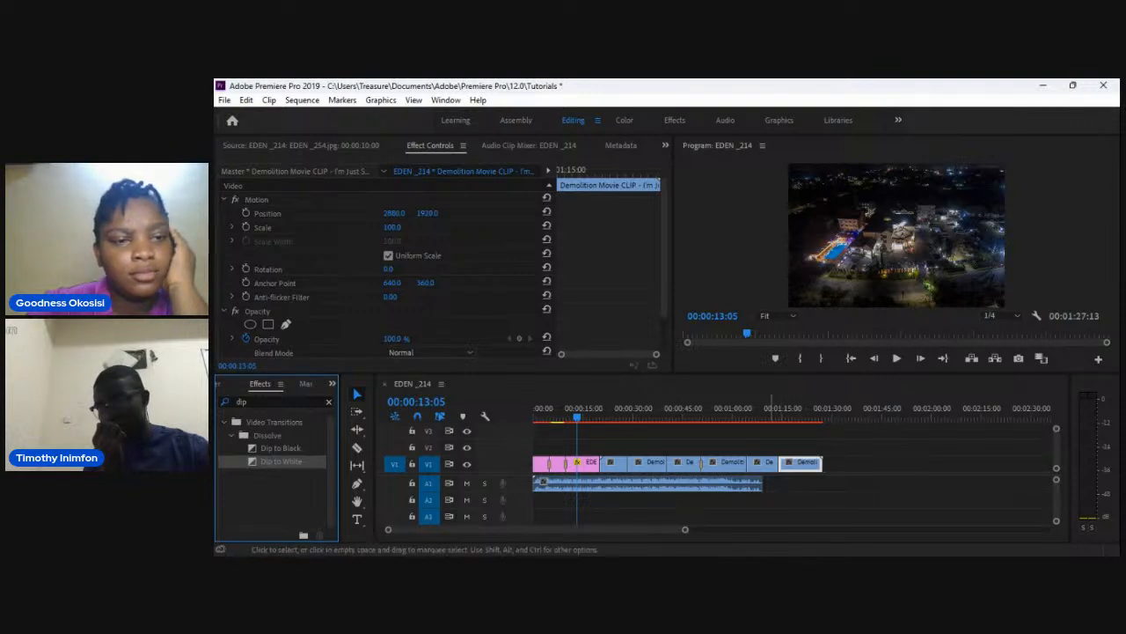
drag(282, 461, 781, 464)
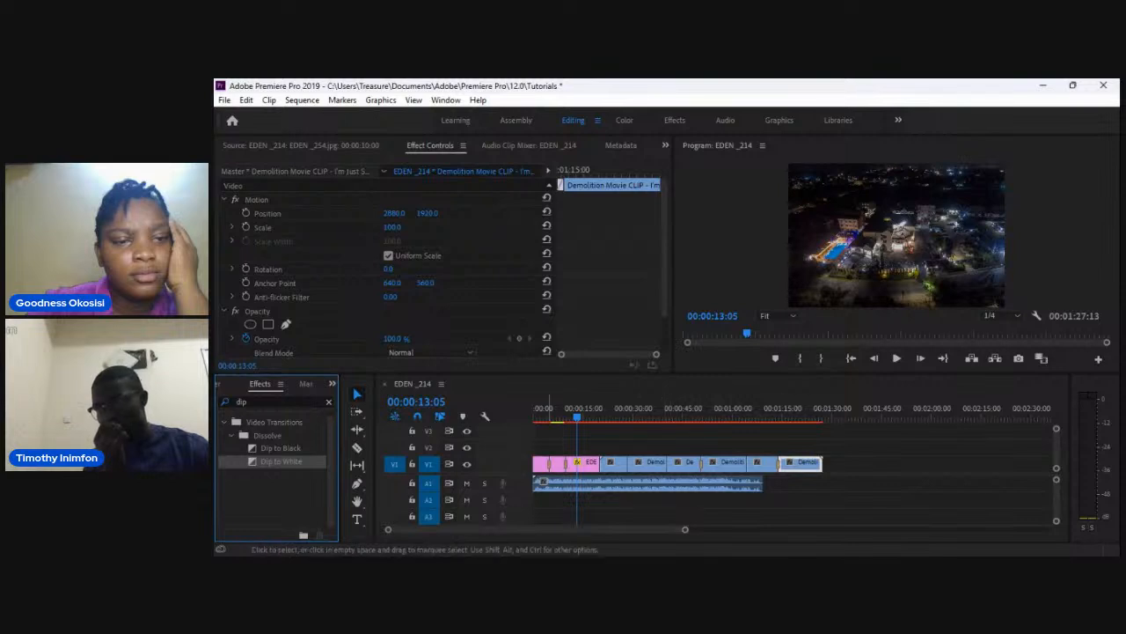
Search the effects for cross and apply Cross Dissolve to three cuts between the movie clip pieces.
double_click(243, 401)
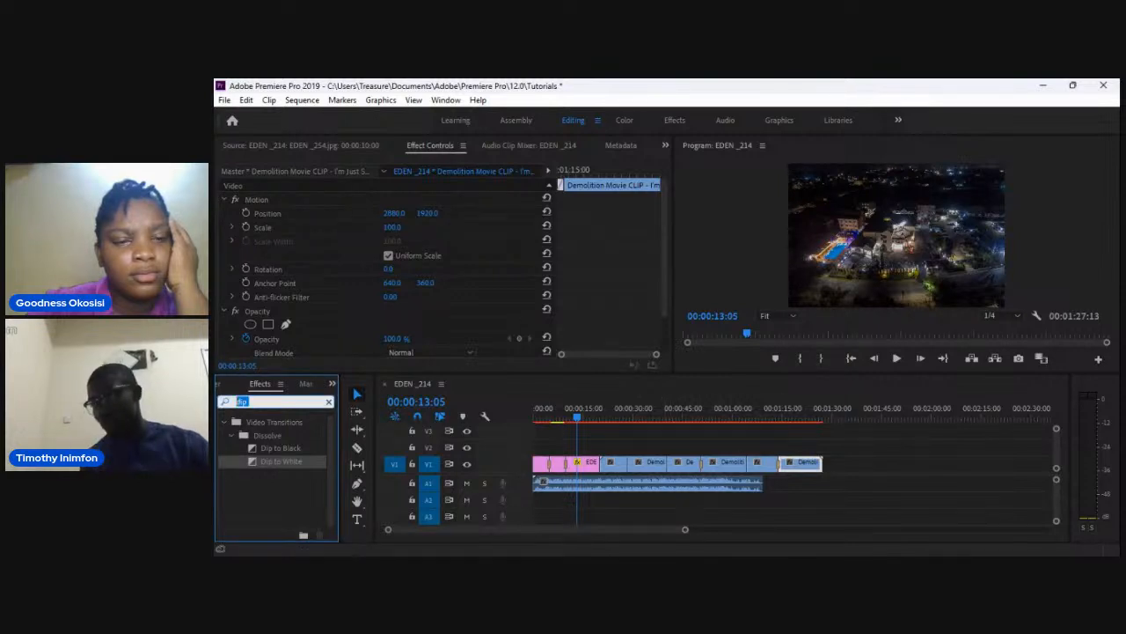
text(cross)
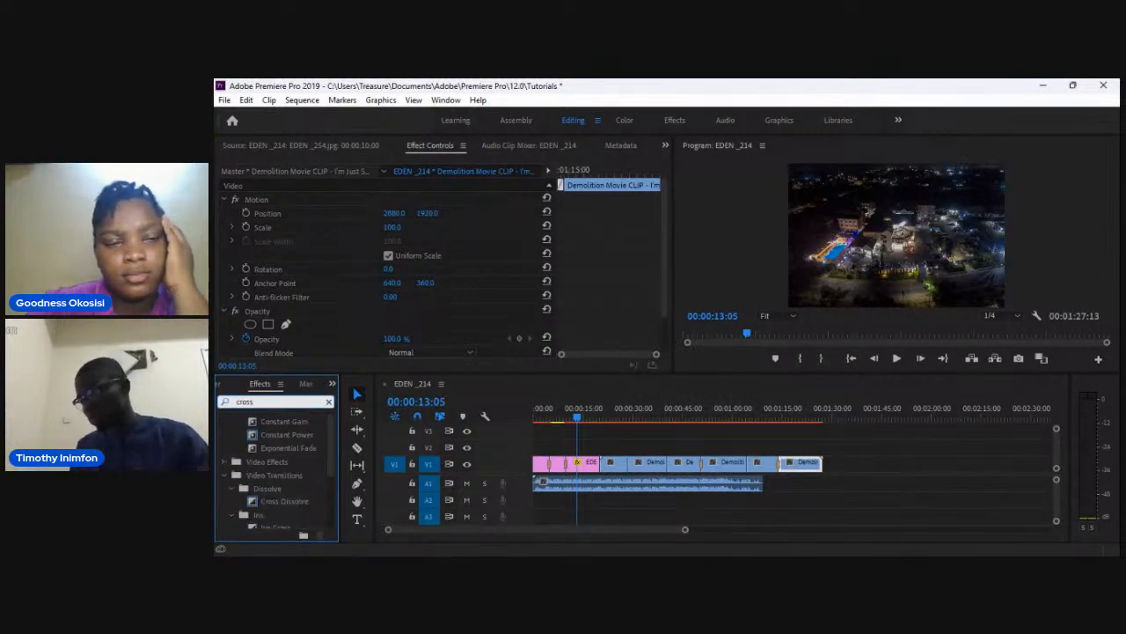
mouse_move(285, 501)
mouse_down()
mouse_move(756, 463)
mouse_move(672, 464)
mouse_up()
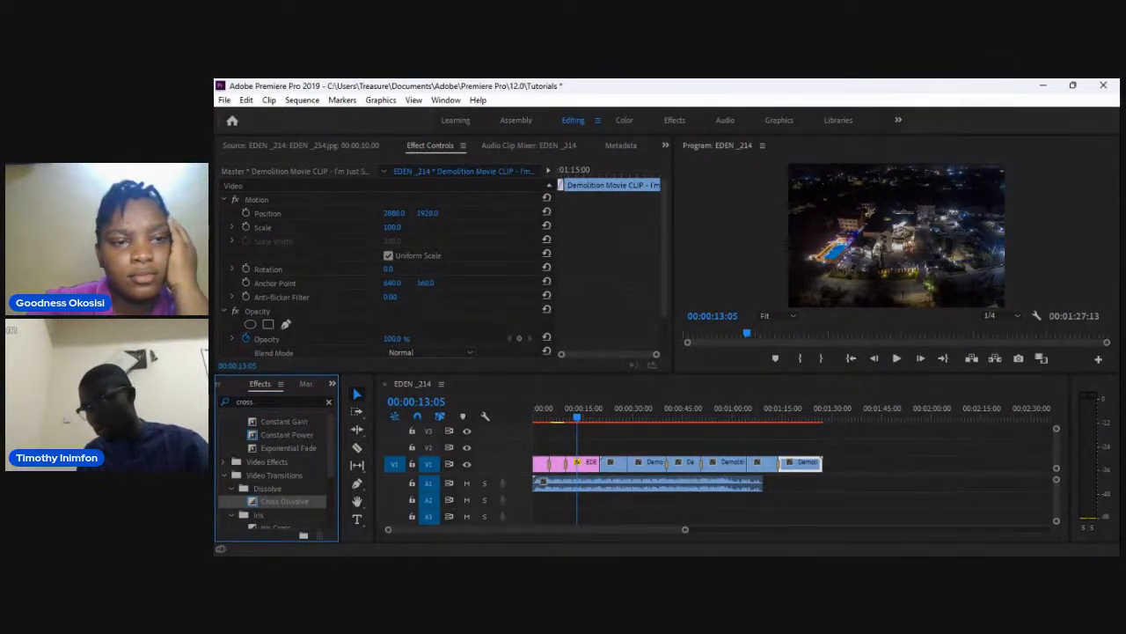
drag(284, 500, 628, 463)
drag(284, 501, 745, 464)
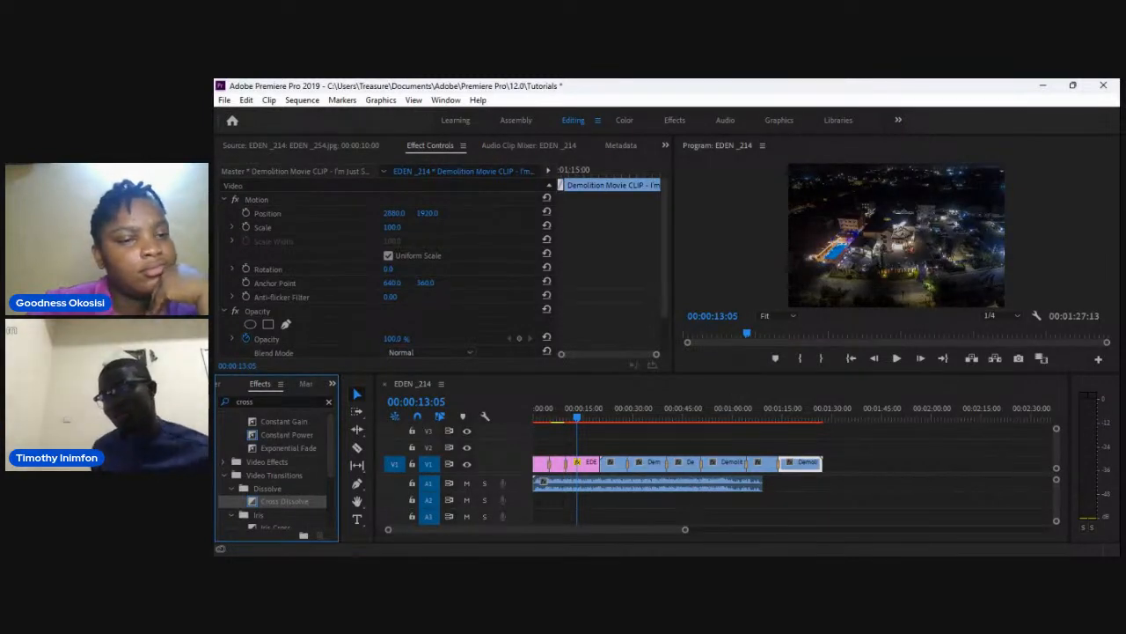
Play the sequence from the beginning to preview the new transitions.
key(space)
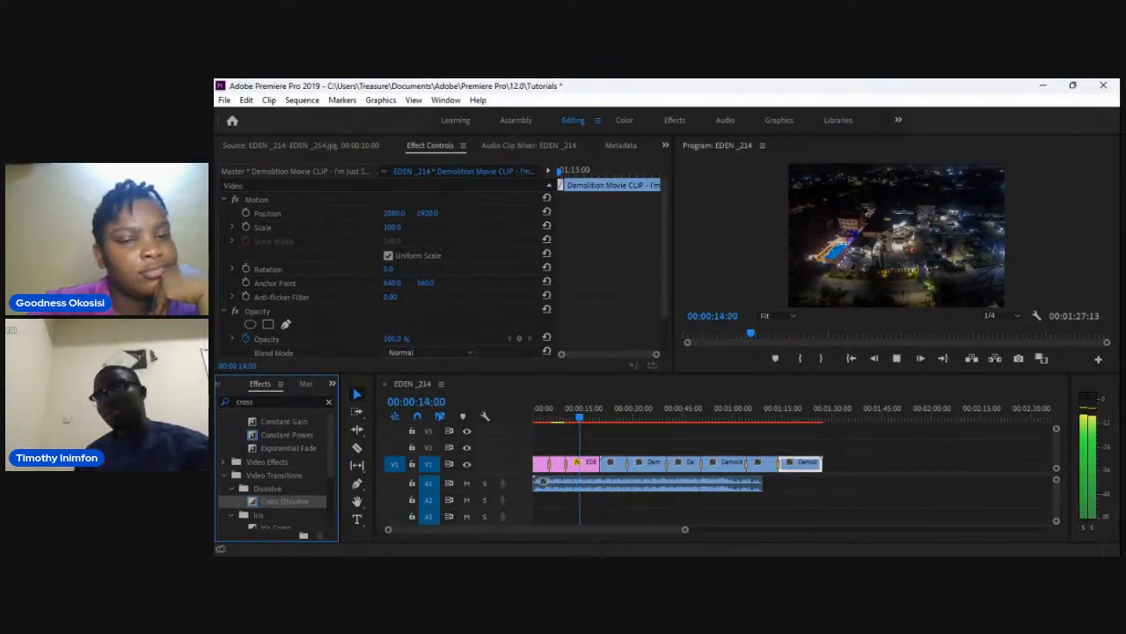
click(535, 409)
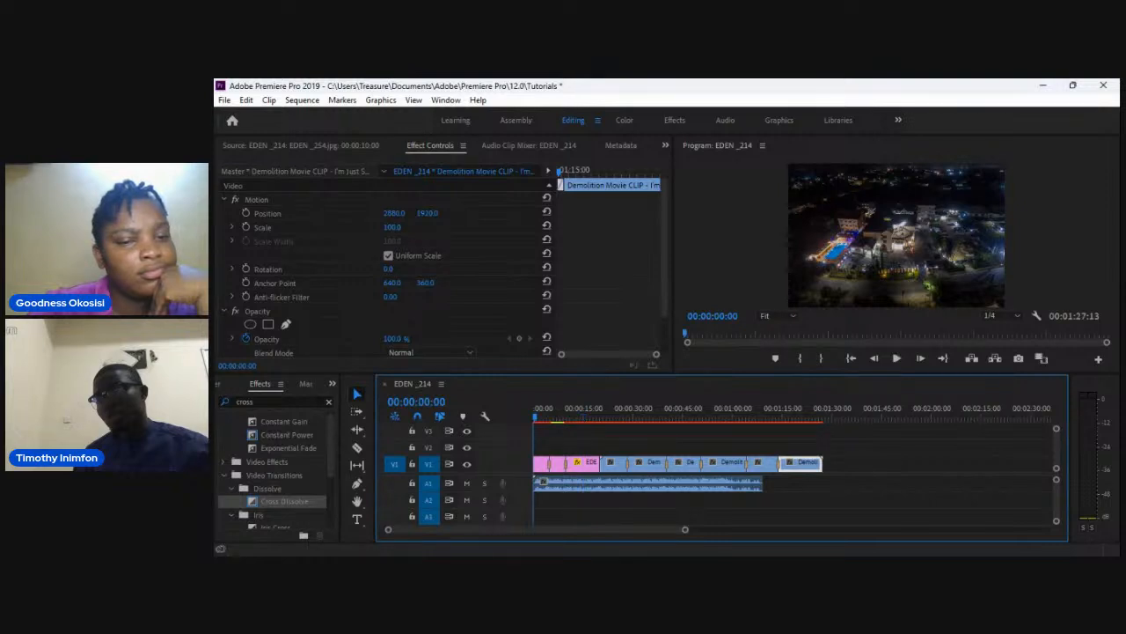
key(space)
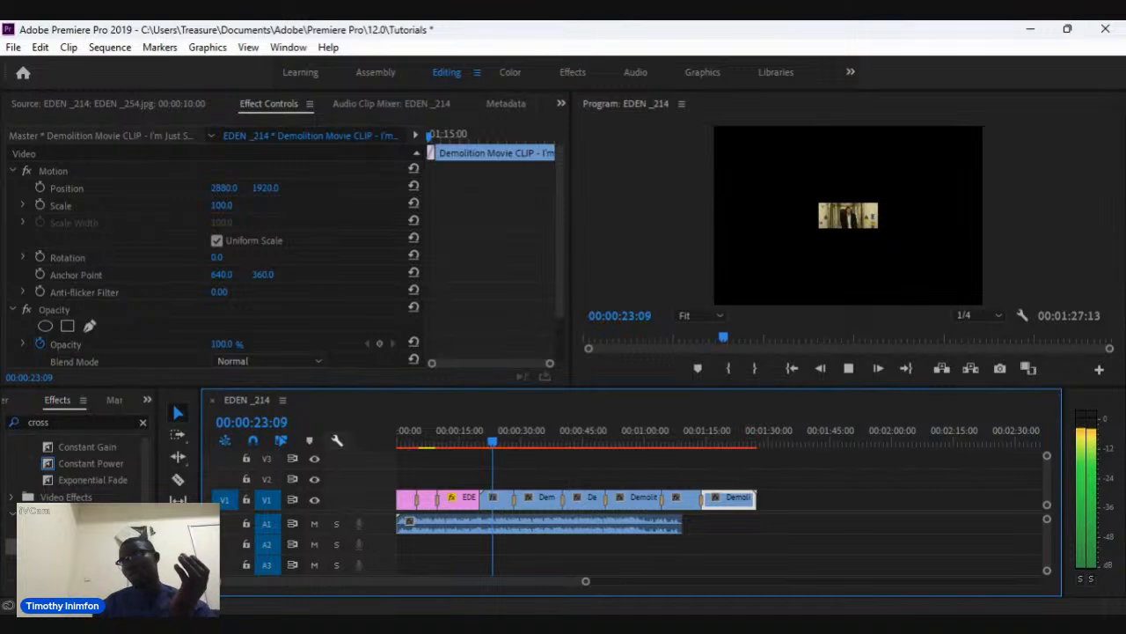
key(space)
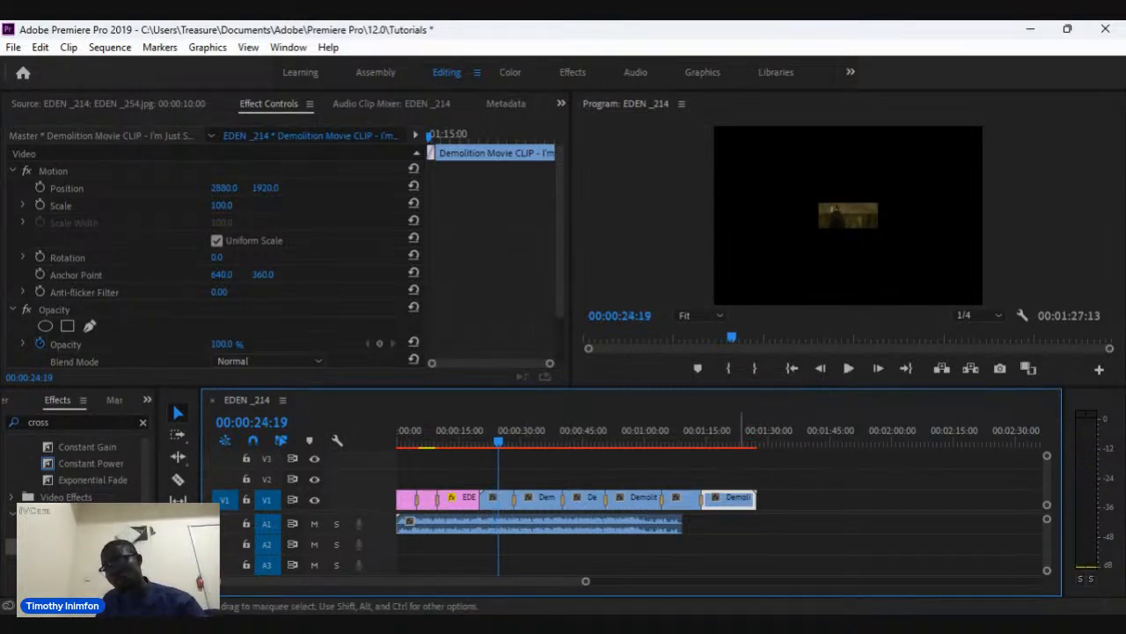
Open a movie clip piece in the Source monitor, then switch back to Effect Controls.
double_click(497, 500)
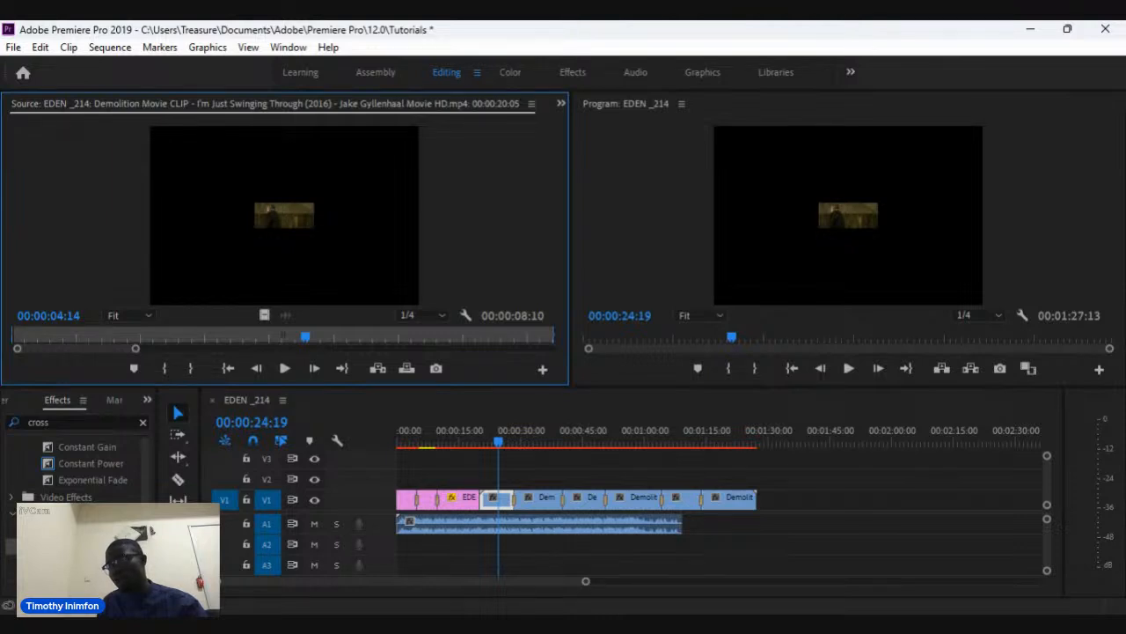
click(561, 103)
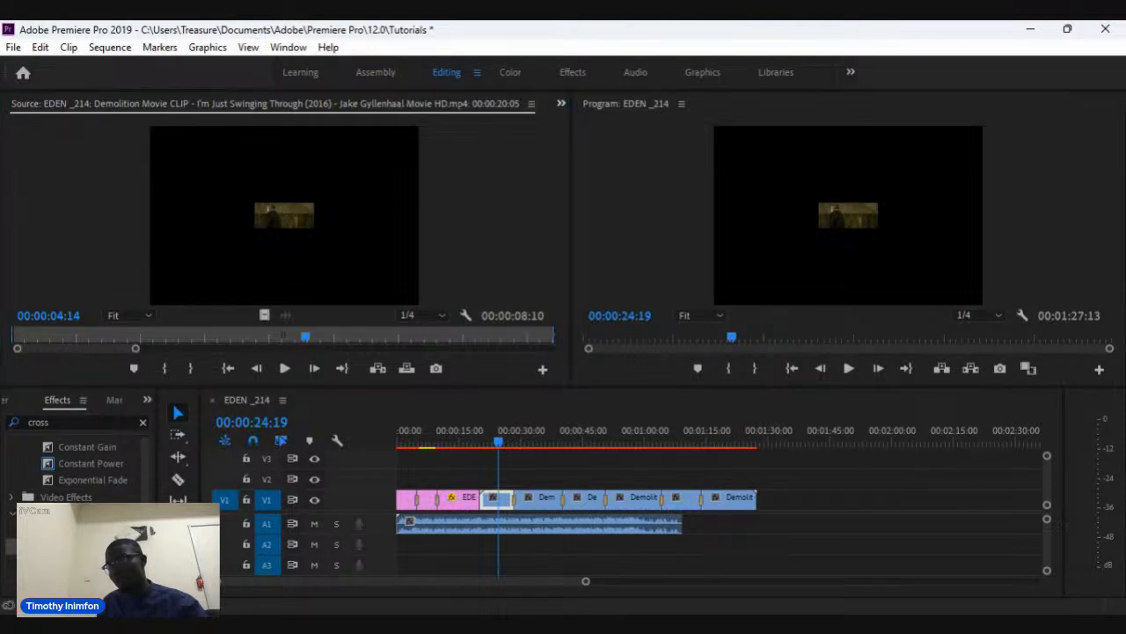
click(608, 135)
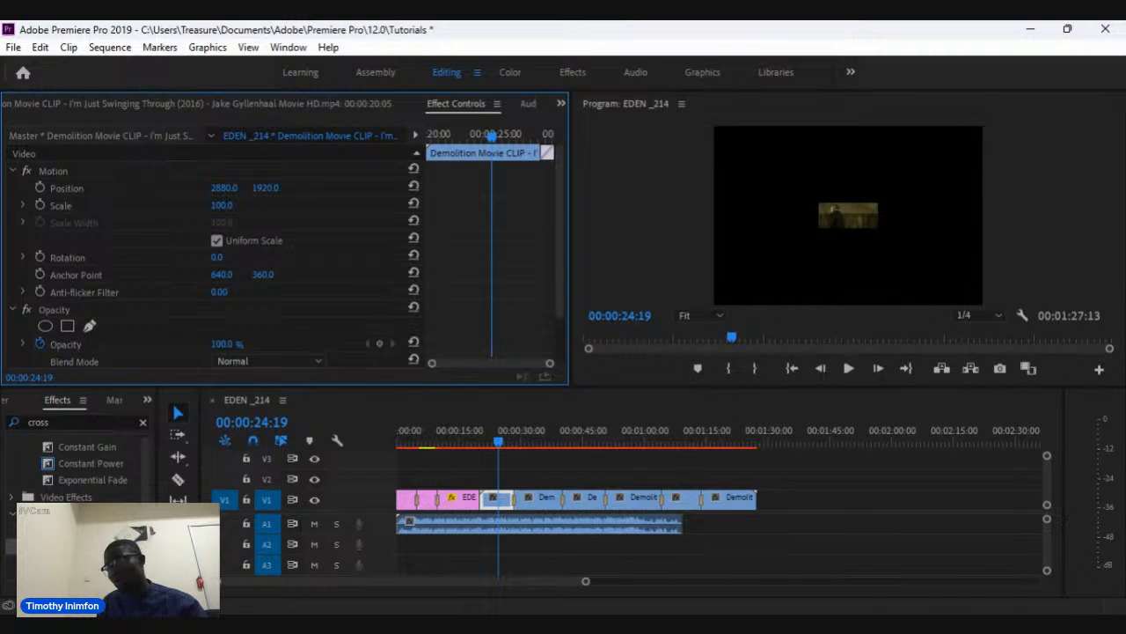